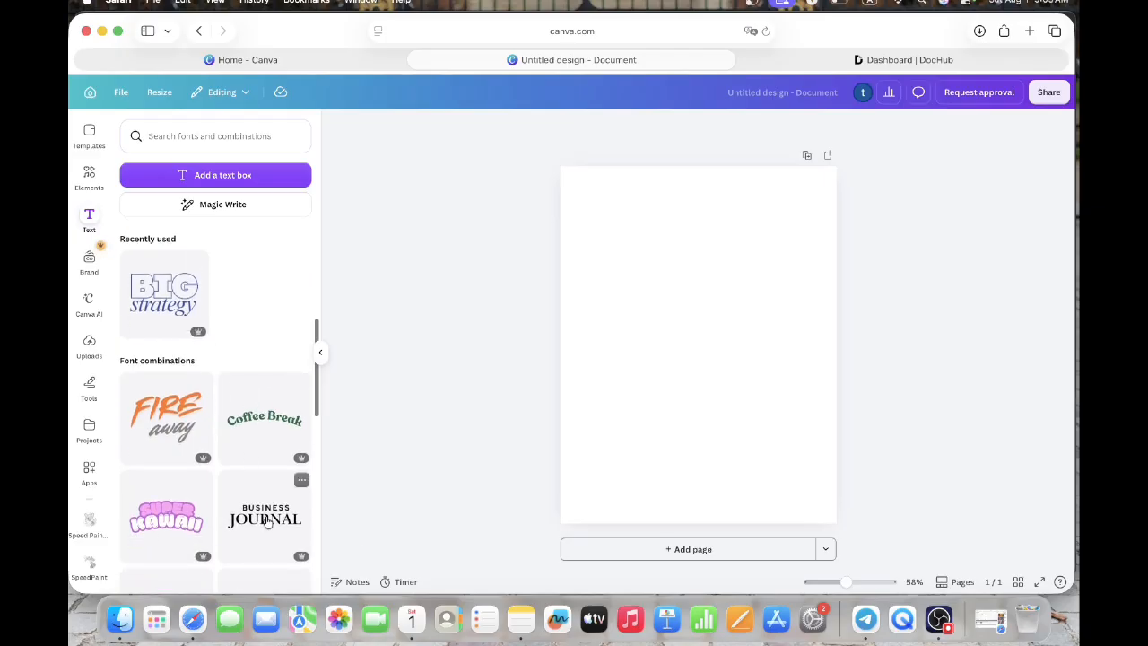
- Add the "BIG strategy" font combination to the page and ungroup it into separate text boxes
{"action": "scroll", "coordinate": [213, 533], "scroll_direction": "down", "scroll_amount": 3}
{"action": "scroll", "coordinate": [214, 534], "scroll_direction": "down", "scroll_amount": 6}
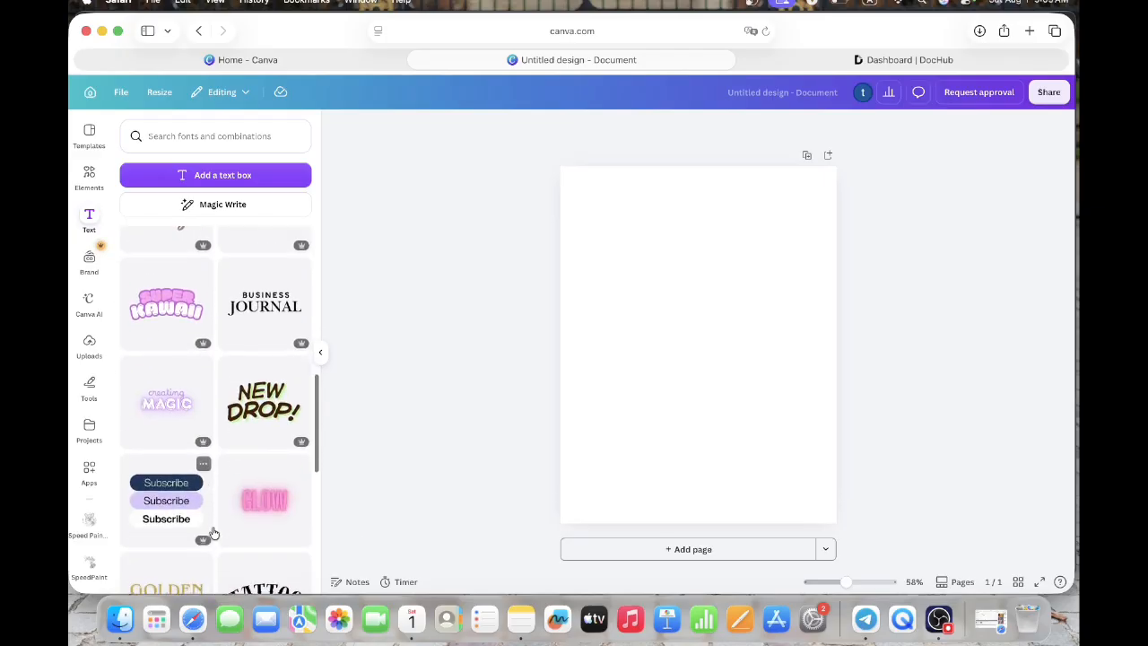
{"action": "scroll", "coordinate": [213, 526], "scroll_direction": "down", "scroll_amount": 3}
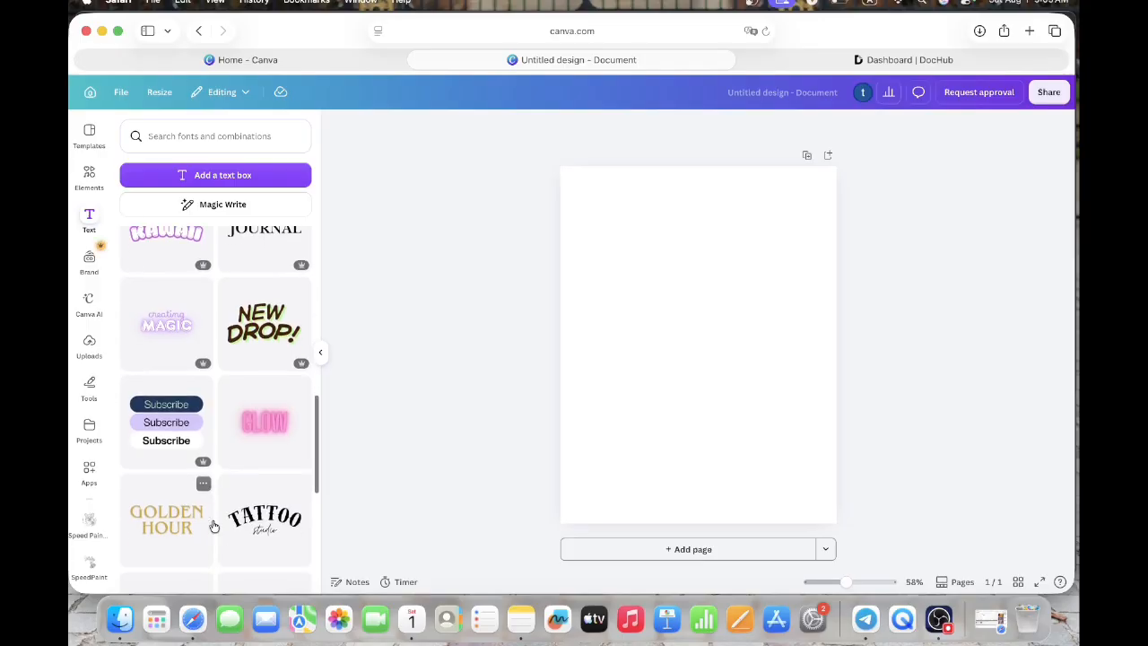
{"action": "scroll", "coordinate": [279, 473], "scroll_direction": "down", "scroll_amount": 1}
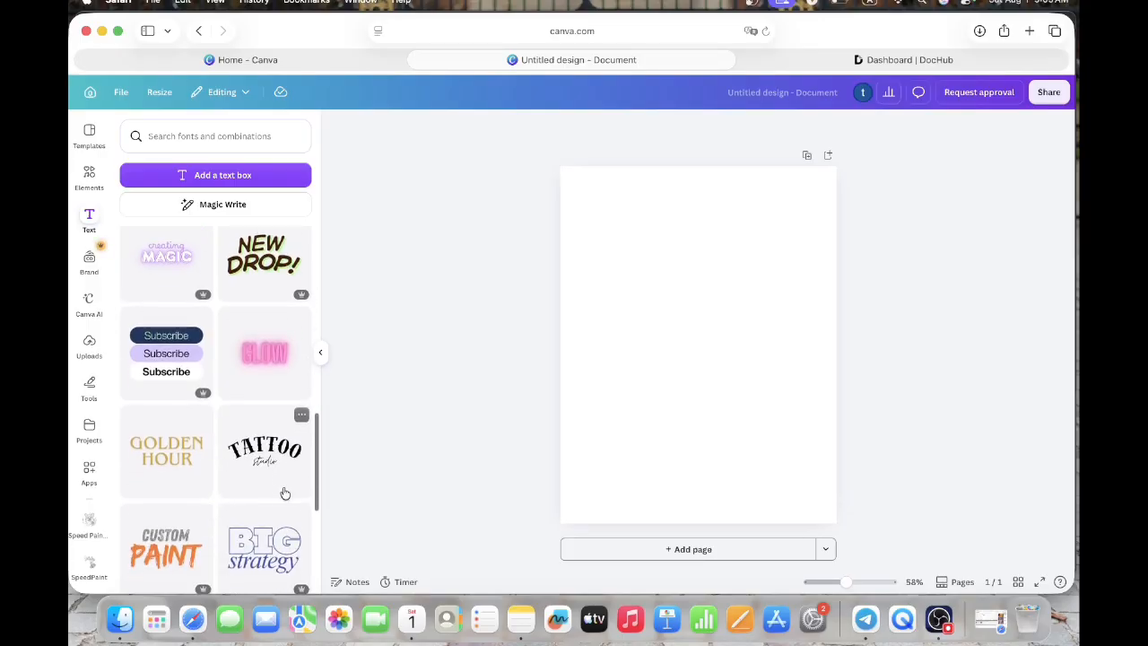
{"action": "scroll", "coordinate": [269, 476], "scroll_direction": "up", "scroll_amount": 4}
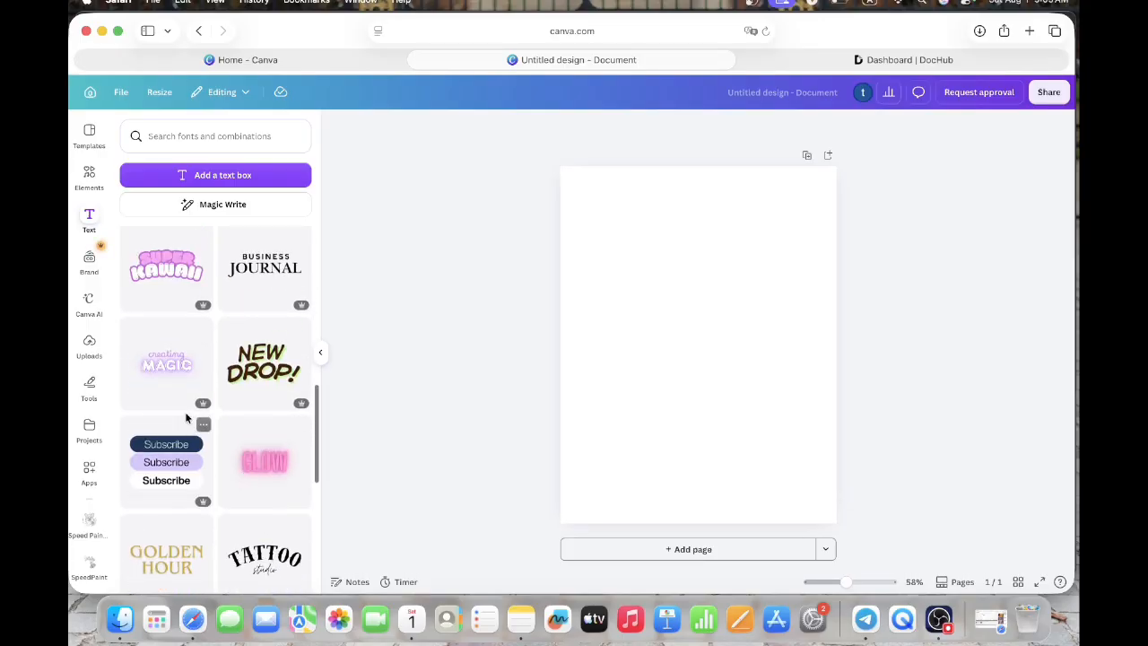
{"action": "scroll", "coordinate": [148, 404], "scroll_direction": "up", "scroll_amount": 6}
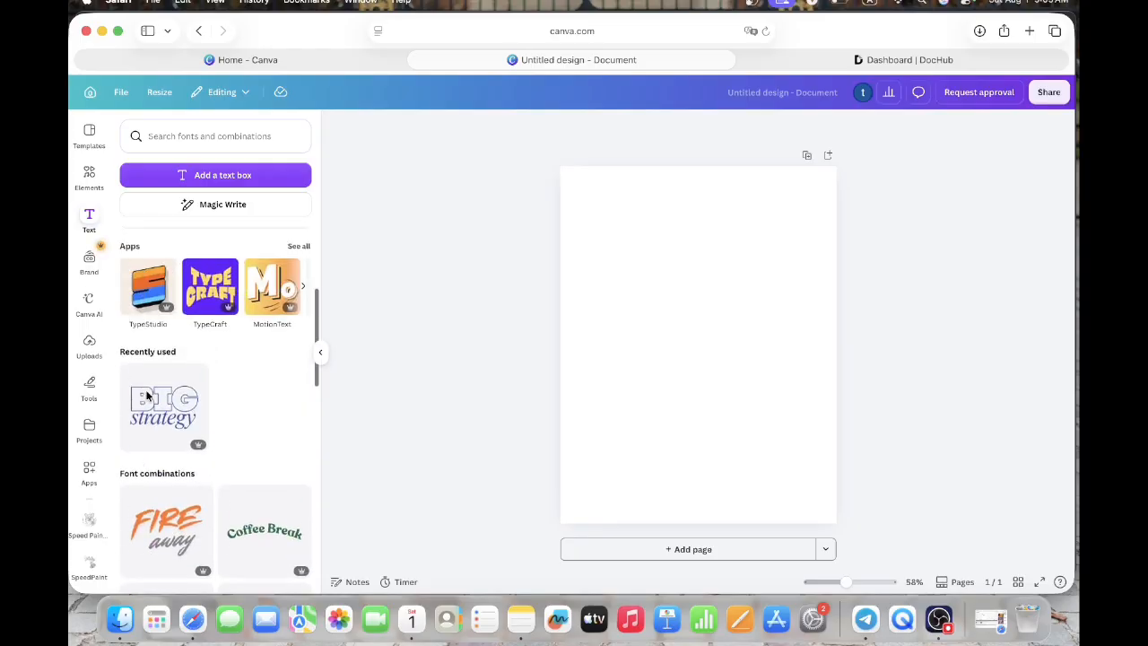
{"action": "scroll", "coordinate": [149, 398], "scroll_direction": "up", "scroll_amount": 1}
{"action": "left_click", "coordinate": [159, 549]}
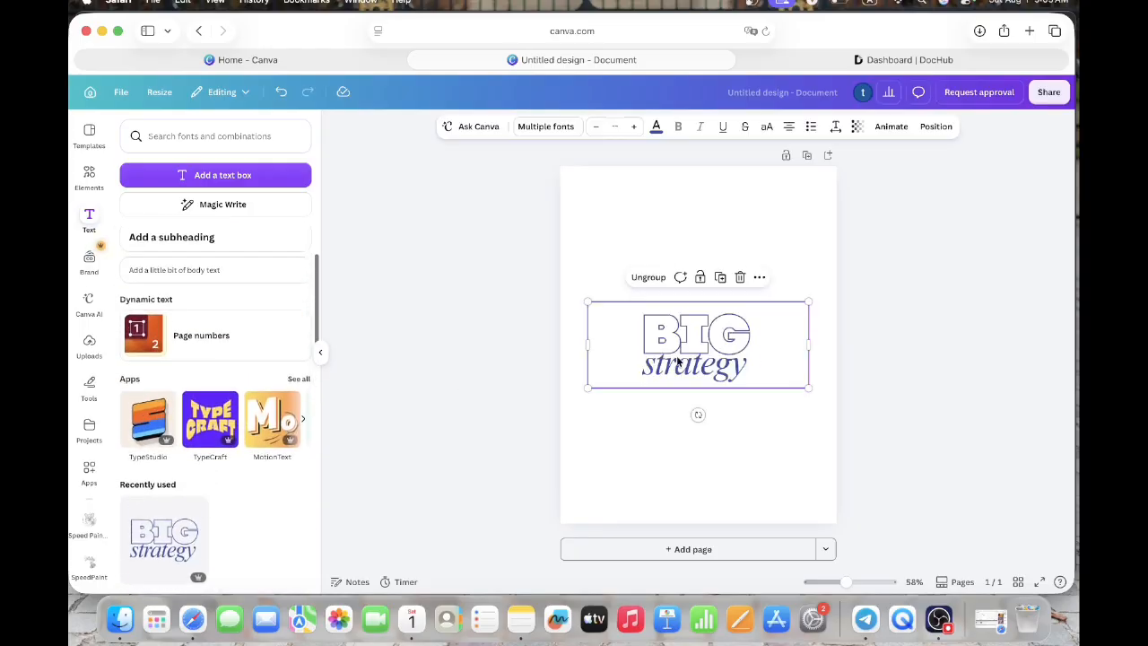
{"action": "left_click", "coordinate": [652, 279]}
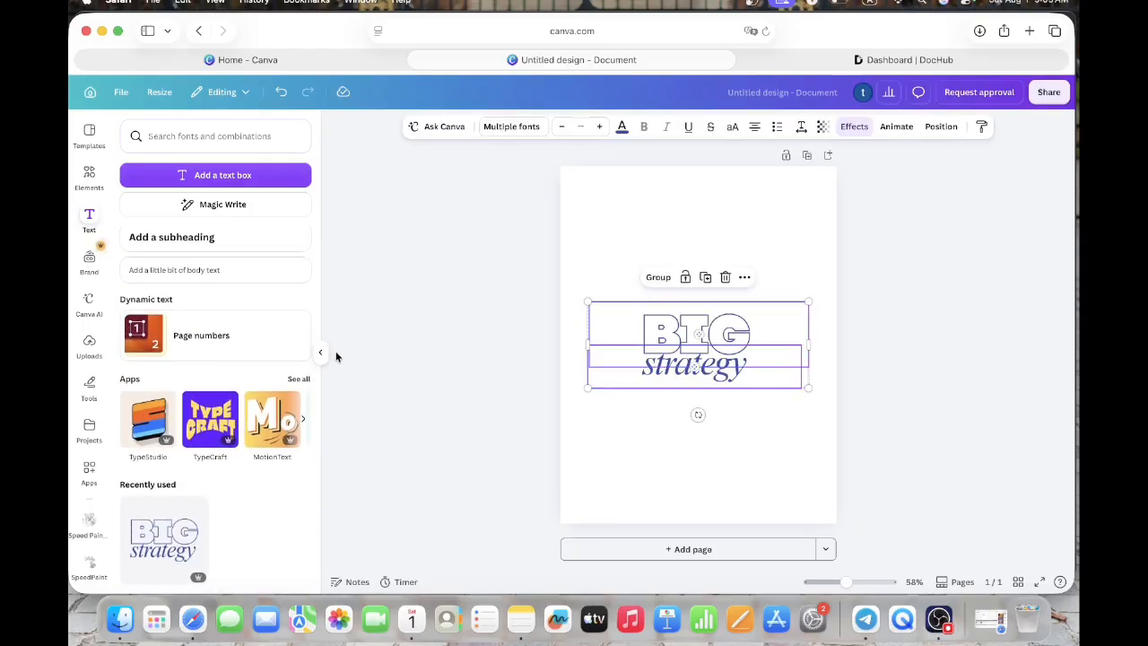
{"action": "left_click", "coordinate": [320, 352]}
{"action": "left_click", "coordinate": [553, 405]}
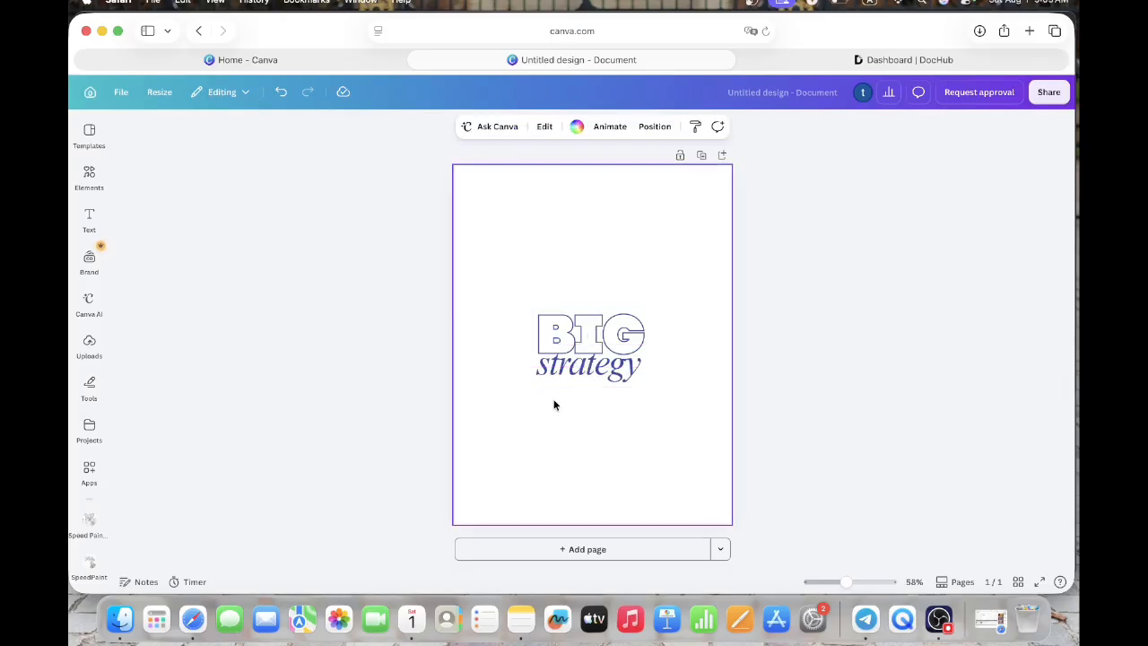
- Move the word "strategy" slightly down and place the word "BIG" near the page's upper edge
{"action": "left_click", "coordinate": [586, 378]}
{"action": "left_click_drag", "start_coordinate": [596, 371], "coordinate": [591, 391]}
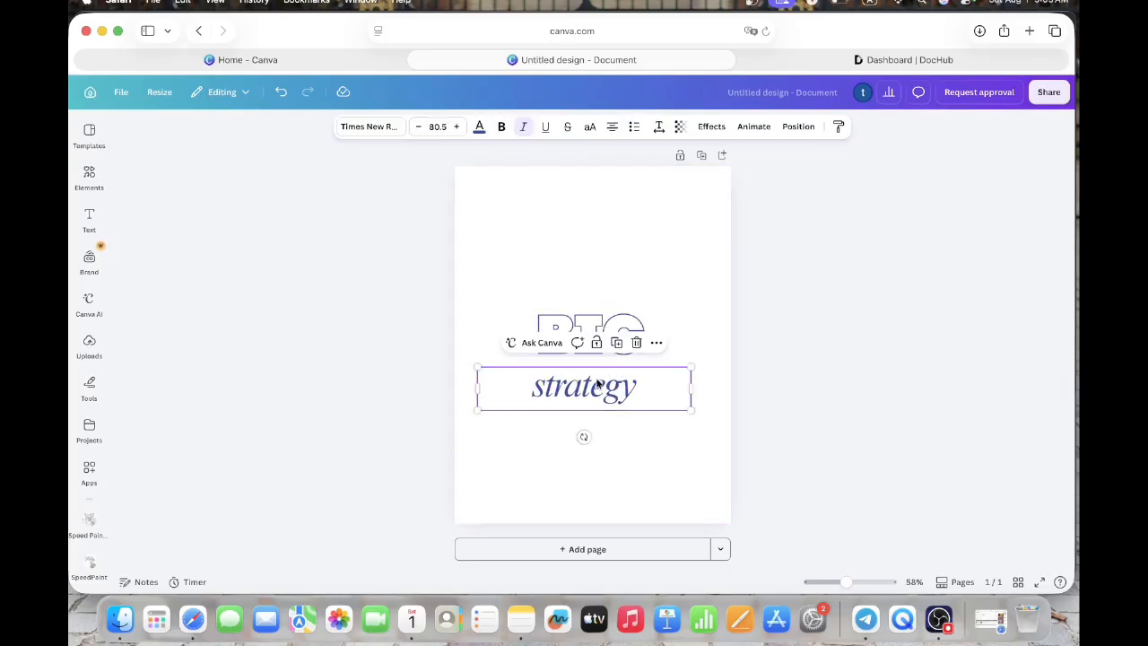
{"action": "left_click", "coordinate": [608, 328]}
{"action": "left_click_drag", "start_coordinate": [608, 328], "coordinate": [610, 218]}
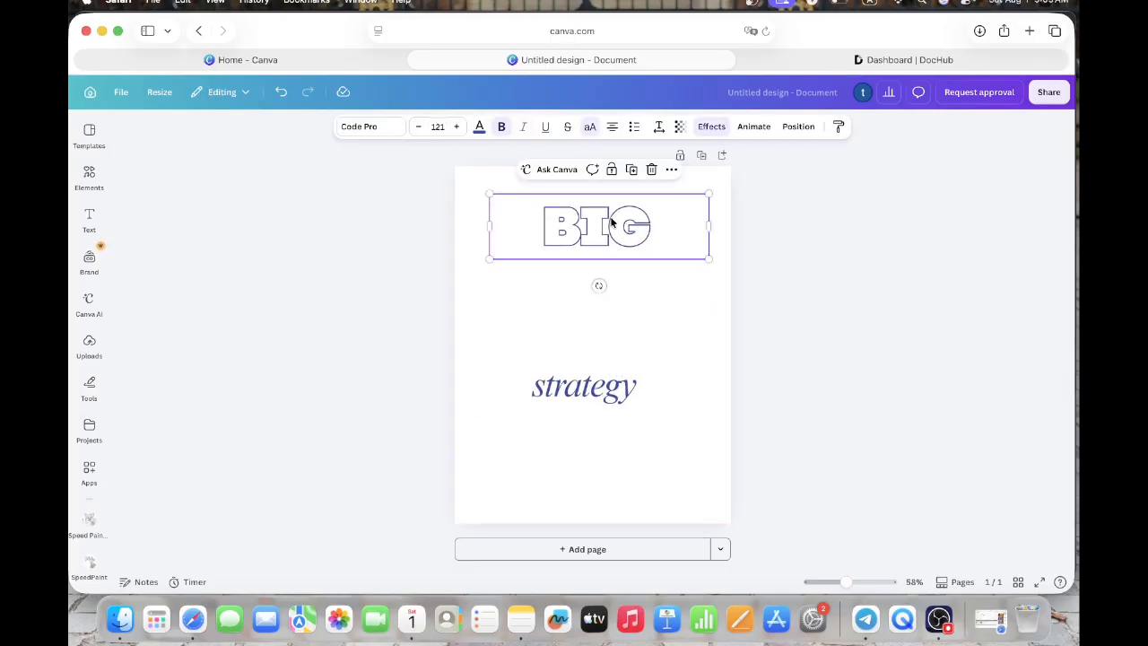
- Replace the heading text "BIG" with "WEEKLY PLANNER"
{"action": "double_click", "coordinate": [611, 218]}
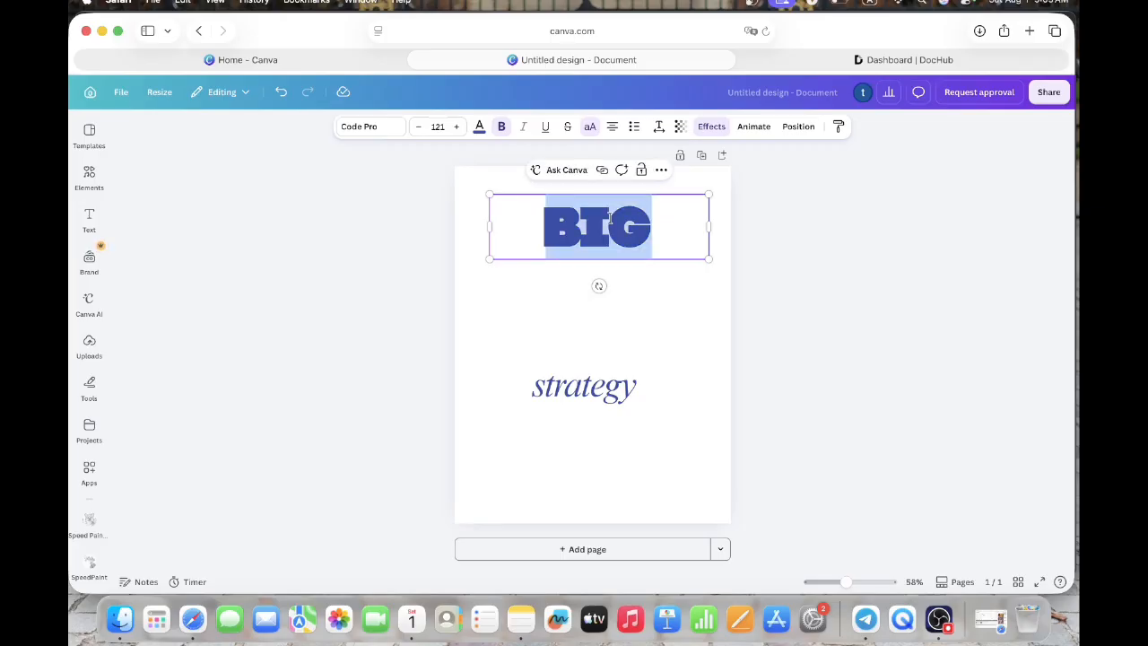
{"action": "type", "text": "WEEK"}
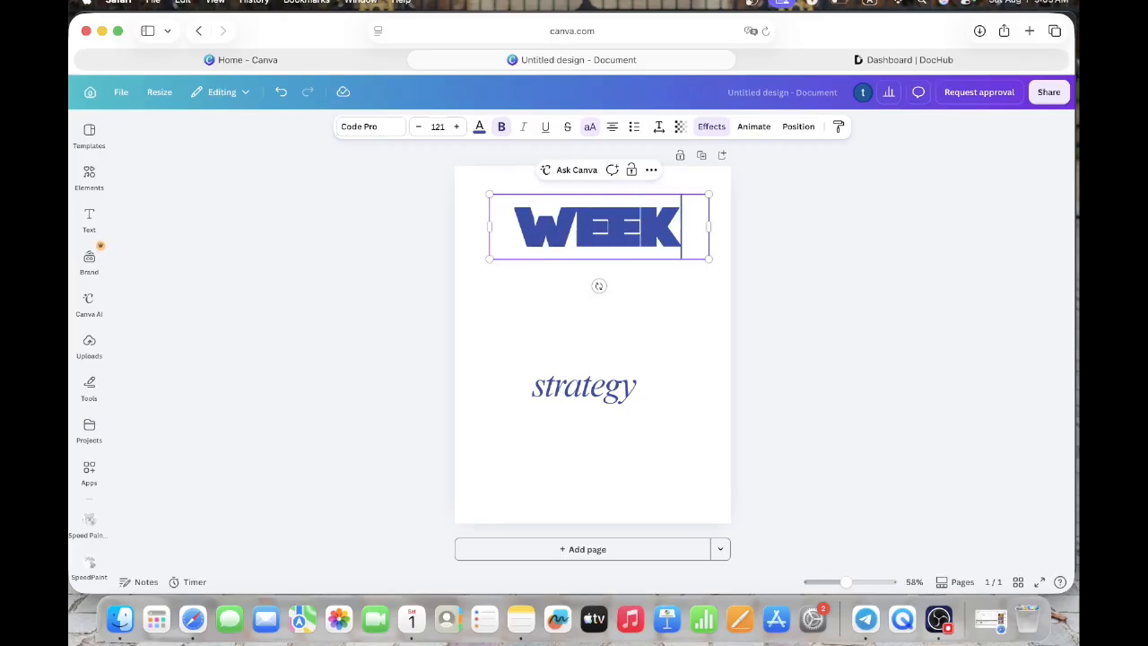
{"action": "type", "text": "LY PLANNER"}
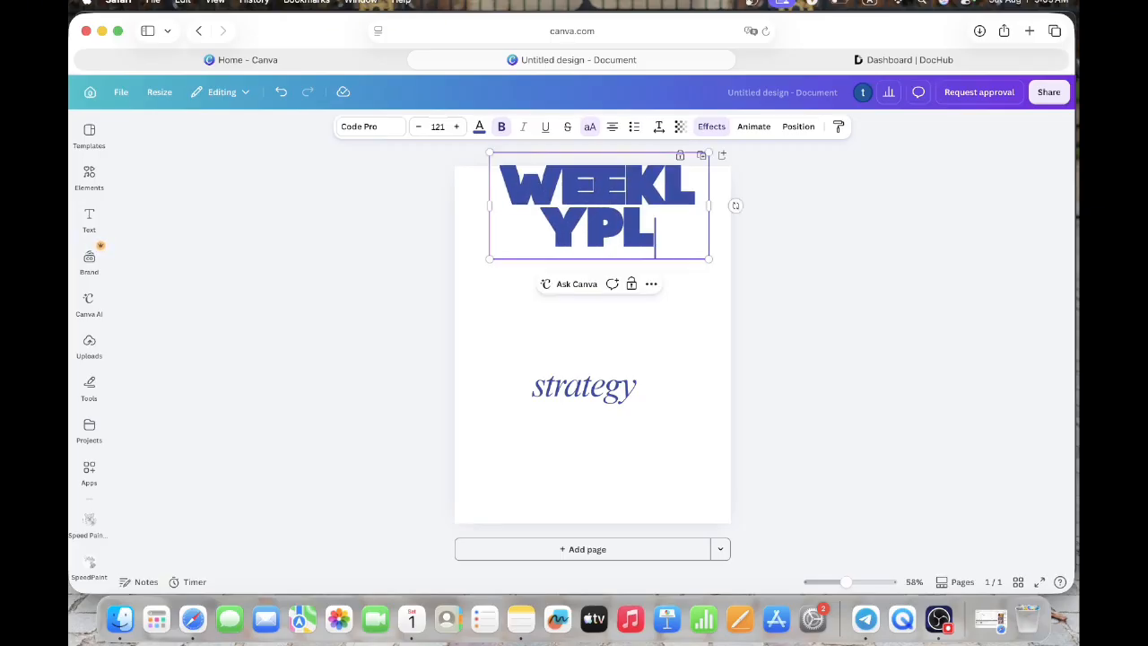
- Reduce the "WEEKLY PLANNER" heading's font size to 42 so it fits on one line
{"action": "left_click", "coordinate": [436, 127]}
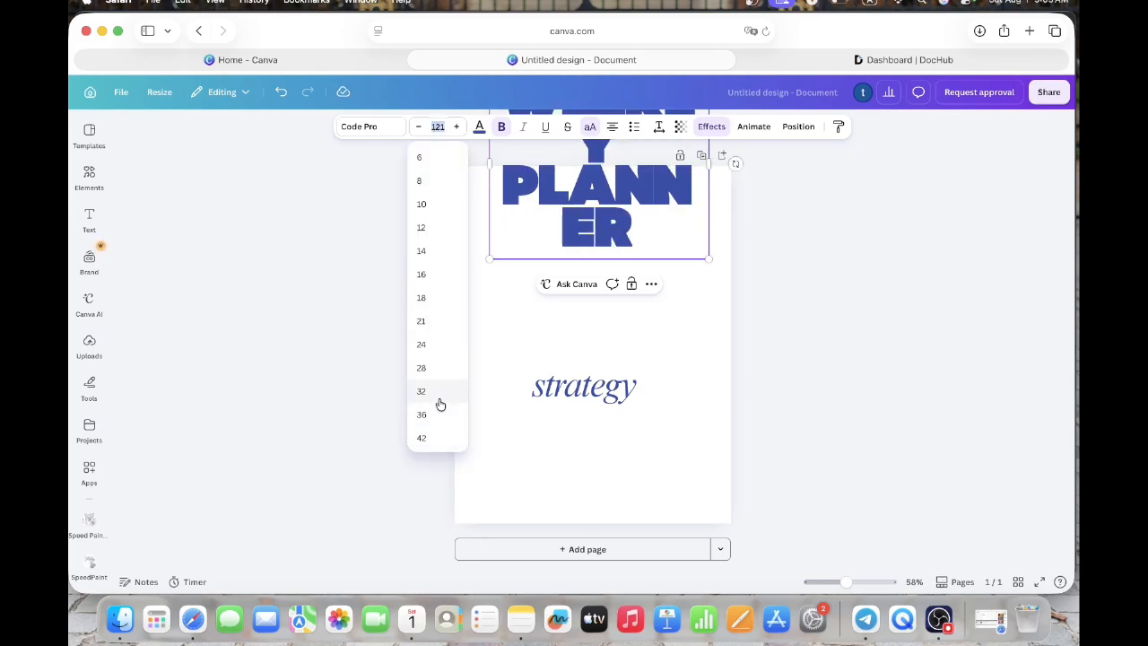
{"action": "left_click", "coordinate": [440, 399]}
{"action": "left_click", "coordinate": [437, 126]}
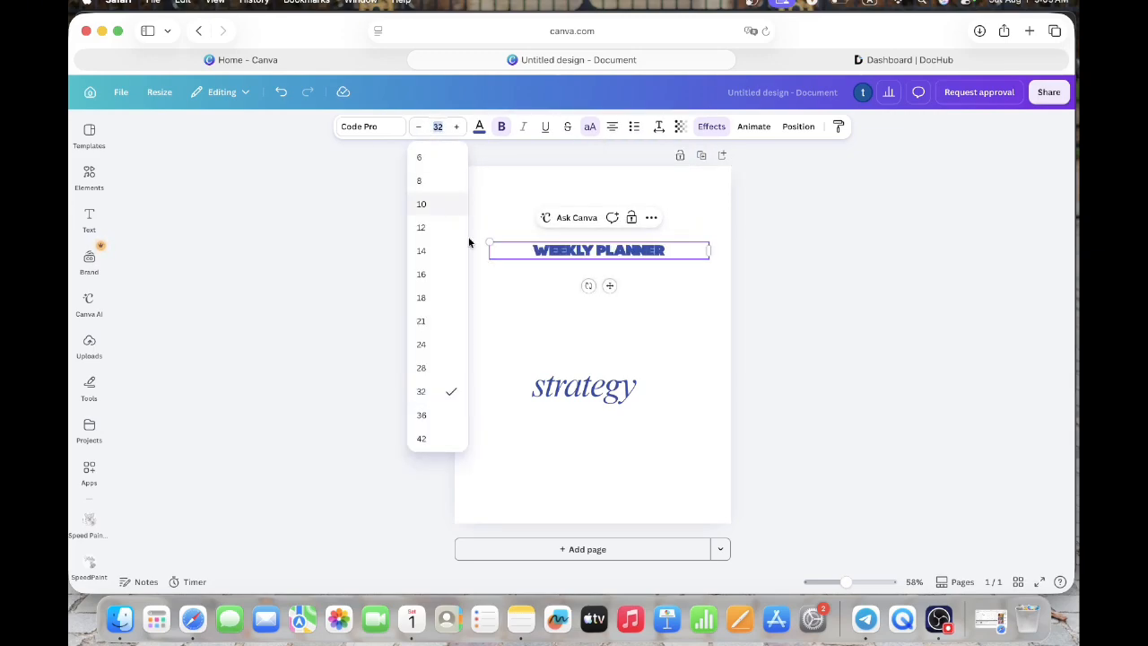
{"action": "left_click", "coordinate": [439, 435]}
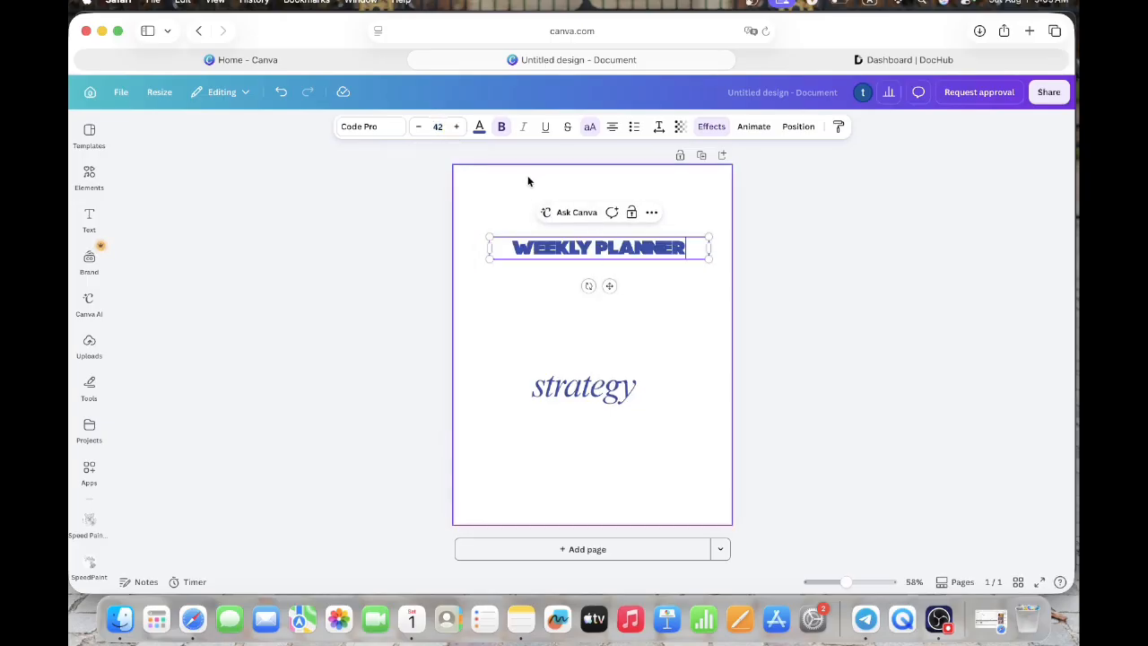
- Recolour the heading black and apply the same colour change to all matching text on the page
{"action": "left_click", "coordinate": [479, 128]}
{"action": "left_click", "coordinate": [132, 394]}
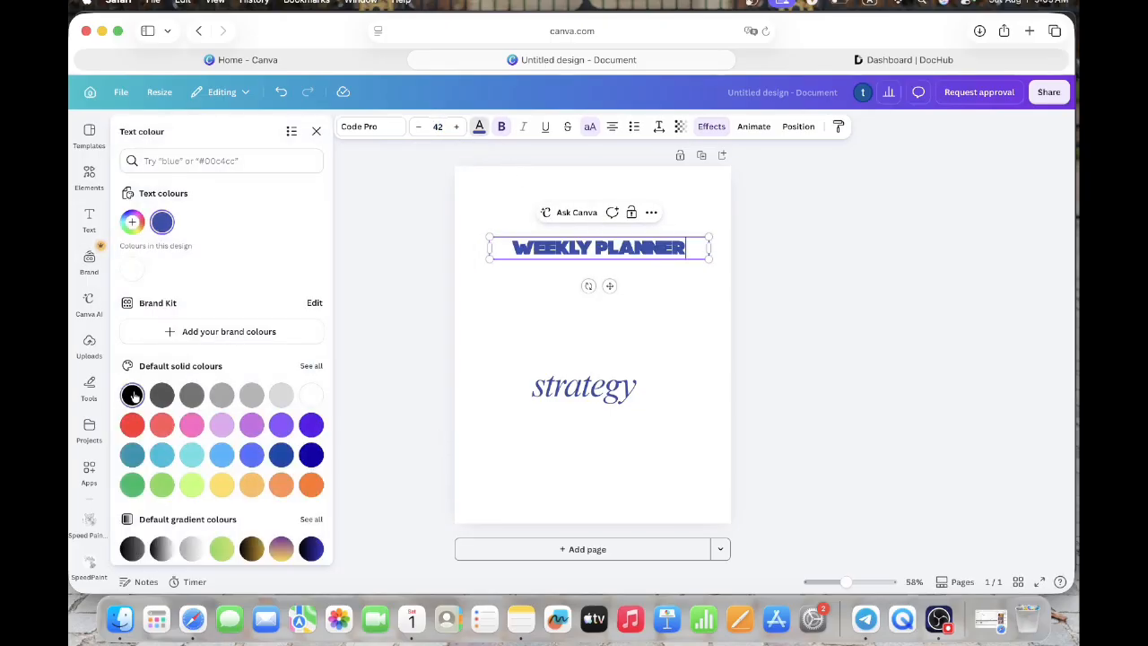
{"action": "left_click", "coordinate": [274, 547]}
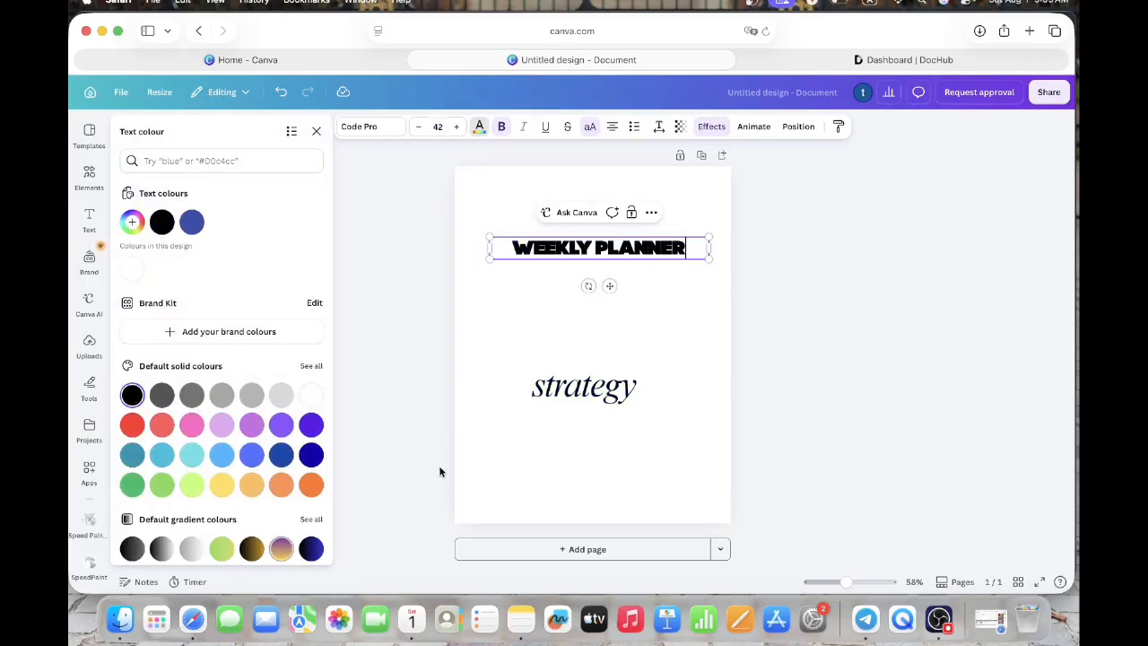
{"action": "left_click", "coordinate": [538, 312]}
- Move the "WEEKLY PLANNER" heading up and centre it near the page's upper edge
{"action": "left_click", "coordinate": [607, 258]}
{"action": "left_click_drag", "start_coordinate": [609, 285], "coordinate": [600, 236]}
{"action": "left_click", "coordinate": [580, 261]}
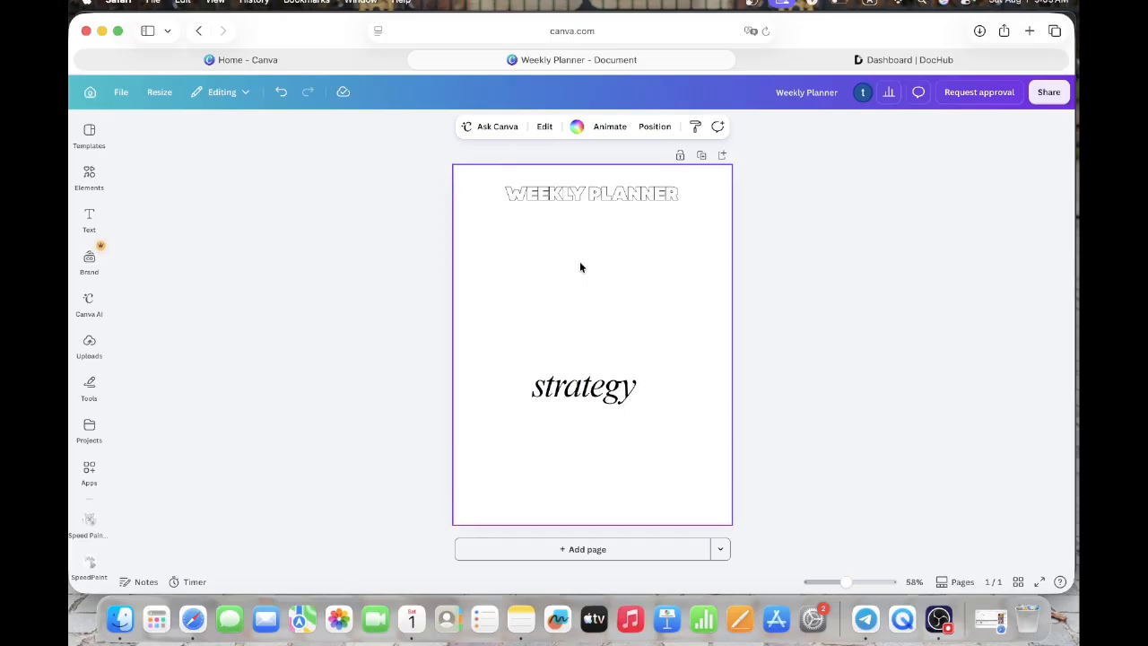
- Search the elements library for "shape"
{"action": "left_click", "coordinate": [90, 180]}
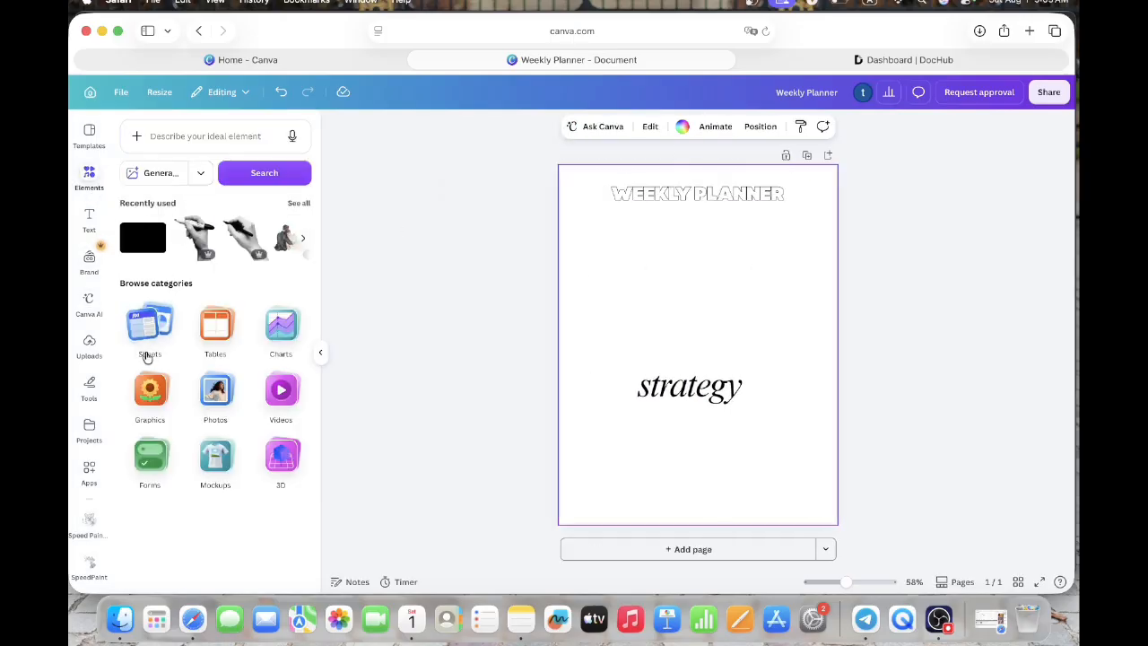
{"action": "left_click", "coordinate": [188, 148]}
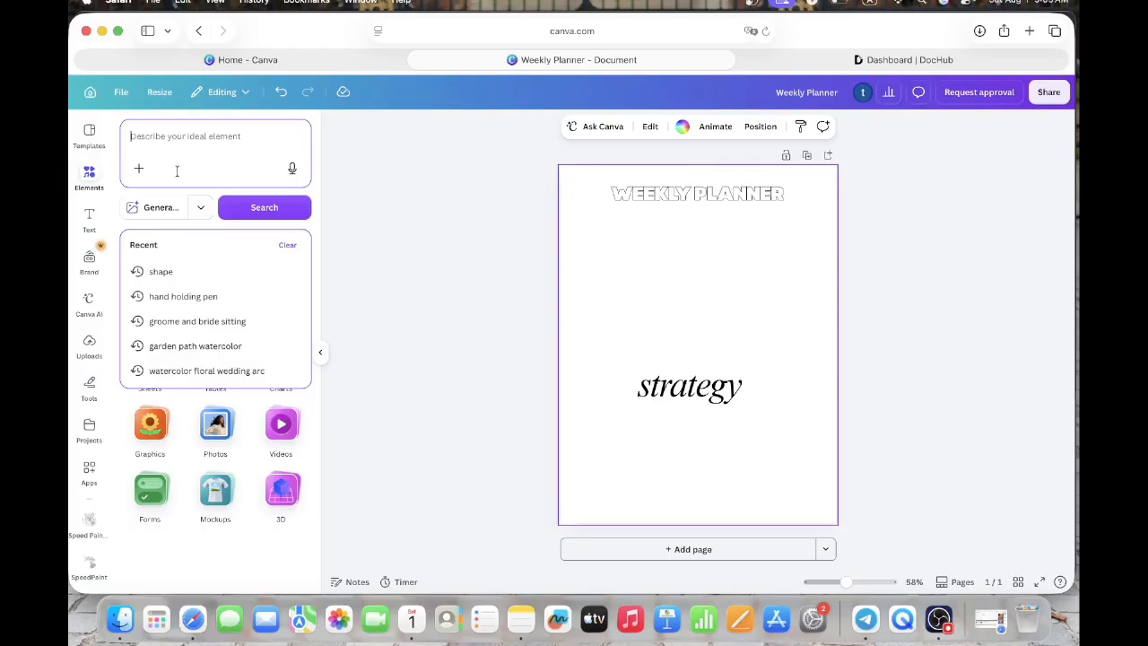
{"action": "left_click", "coordinate": [160, 269]}
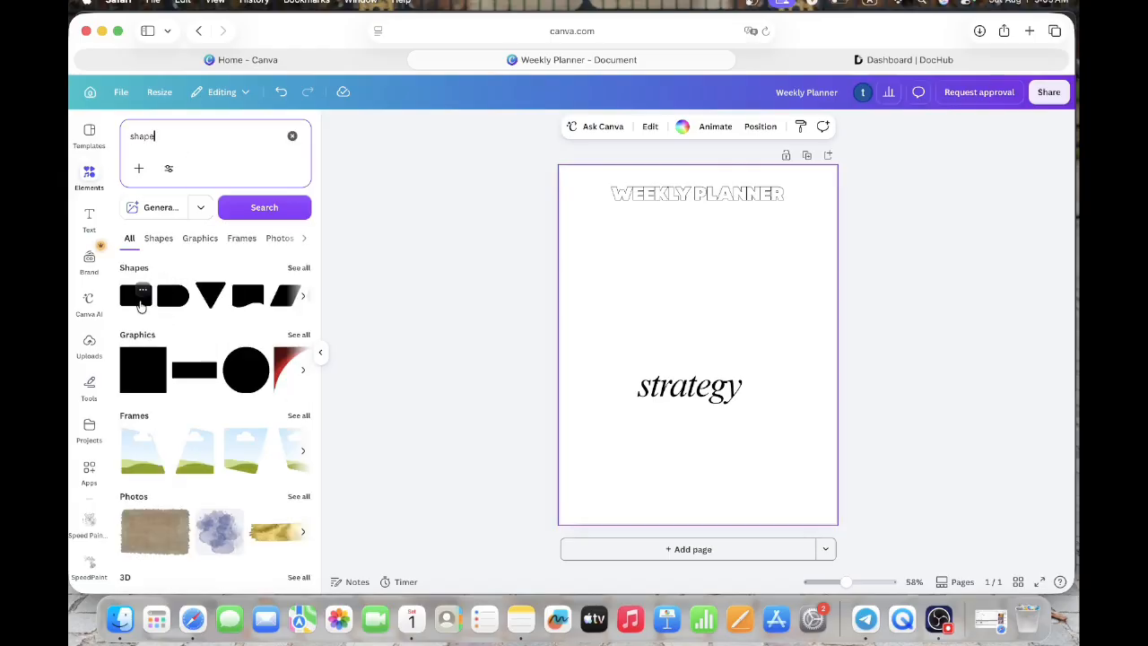
{"action": "left_click", "coordinate": [141, 303]}
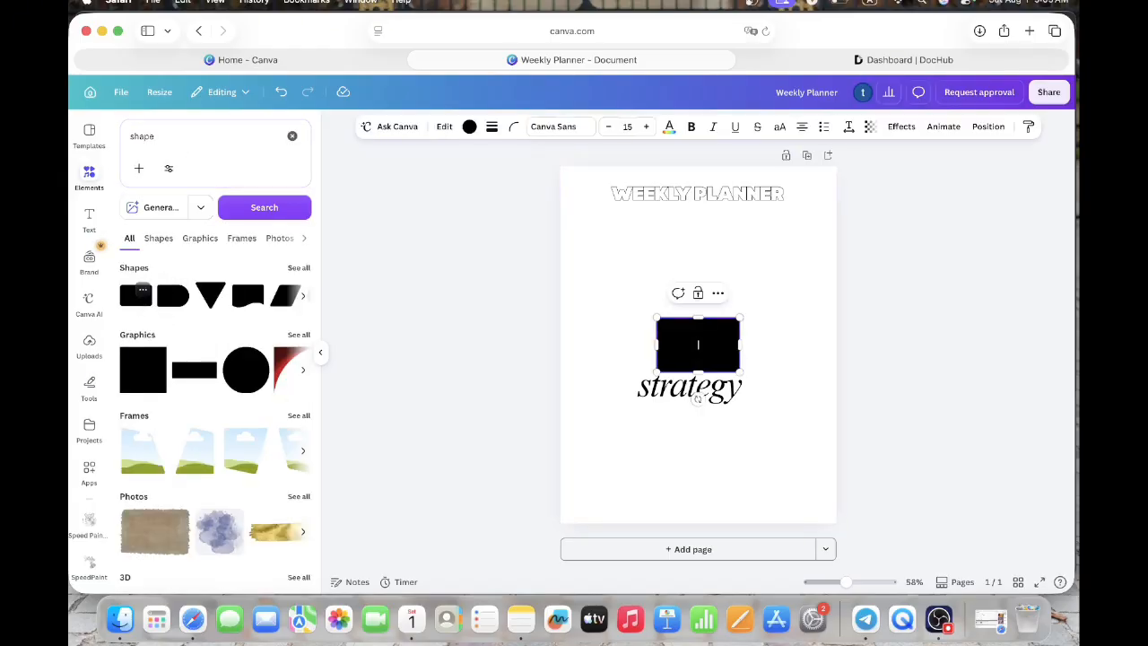
{"action": "left_click", "coordinate": [780, 348]}
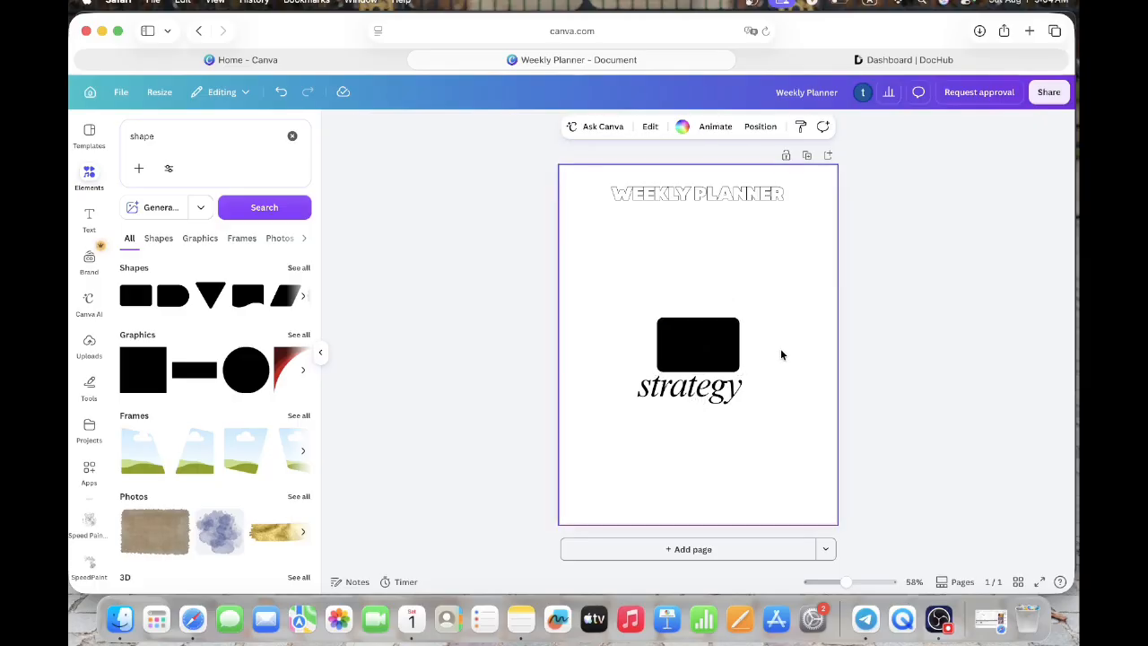
{"action": "left_click", "coordinate": [732, 353]}
{"action": "key", "text": "Delete"}
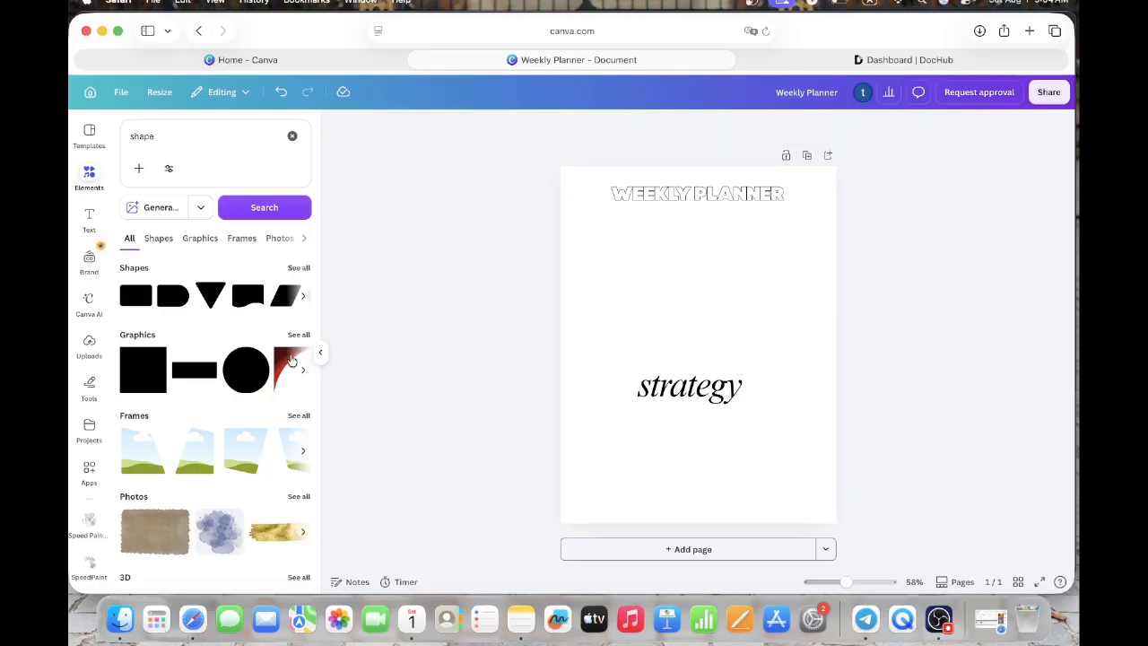
- Add the black square graphic to the page and change its fill colour to white
{"action": "left_click", "coordinate": [161, 372]}
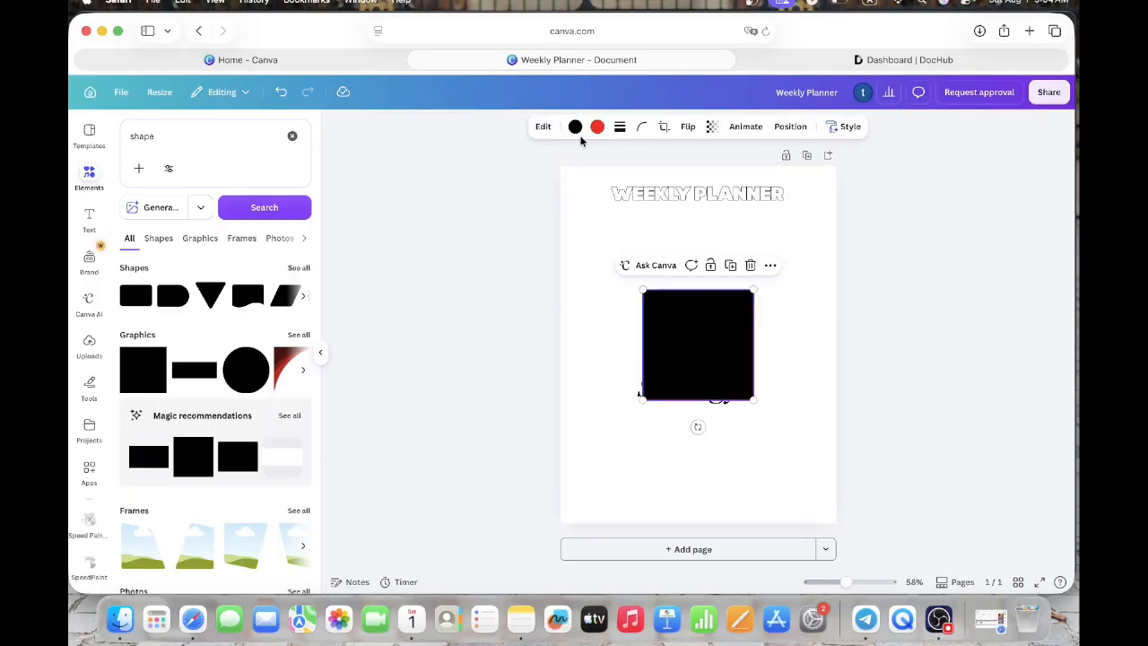
{"action": "left_click", "coordinate": [574, 128]}
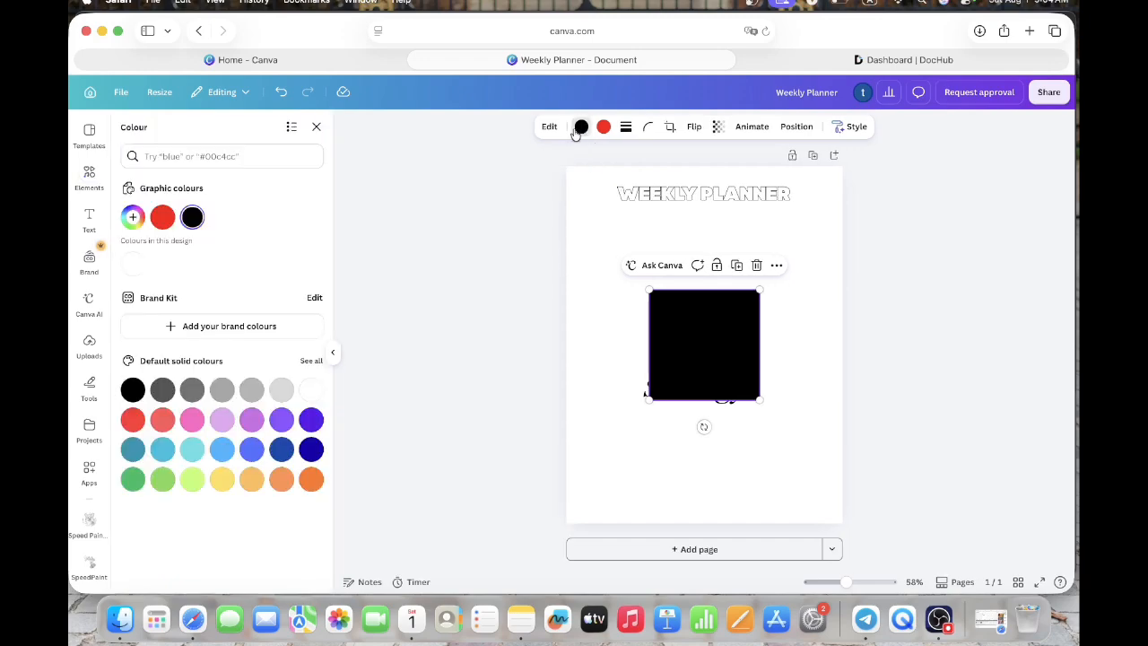
{"action": "left_click", "coordinate": [137, 267]}
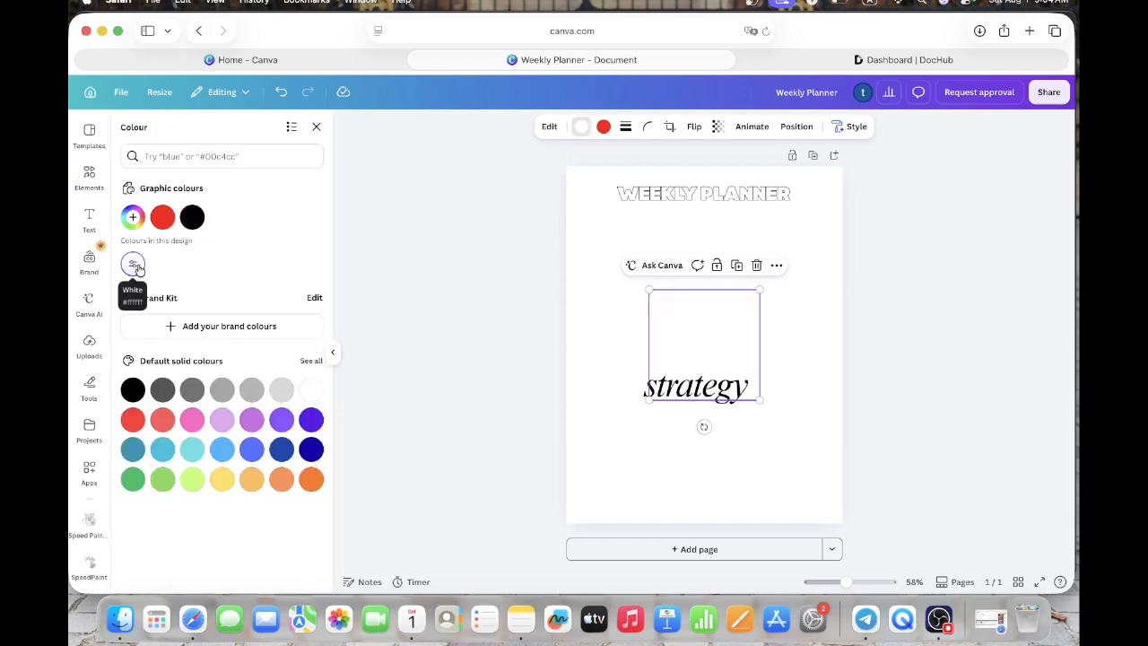
- Give the white square a thin solid outline and move it up, above the word "strategy"
{"action": "left_click", "coordinate": [628, 126]}
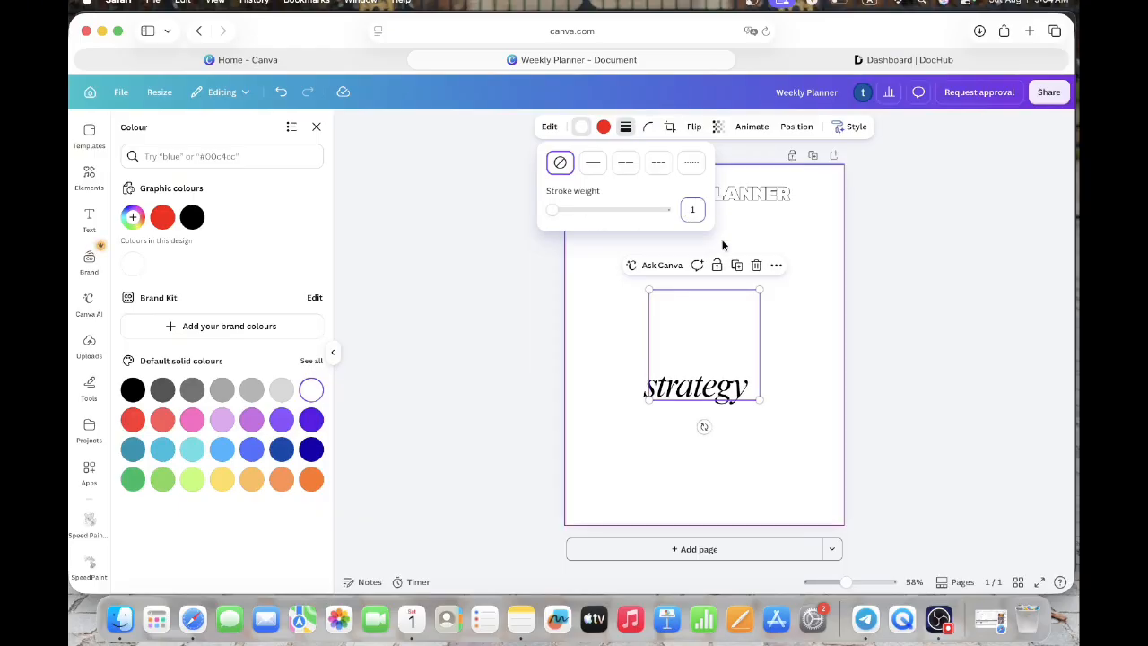
{"action": "left_click", "coordinate": [815, 286]}
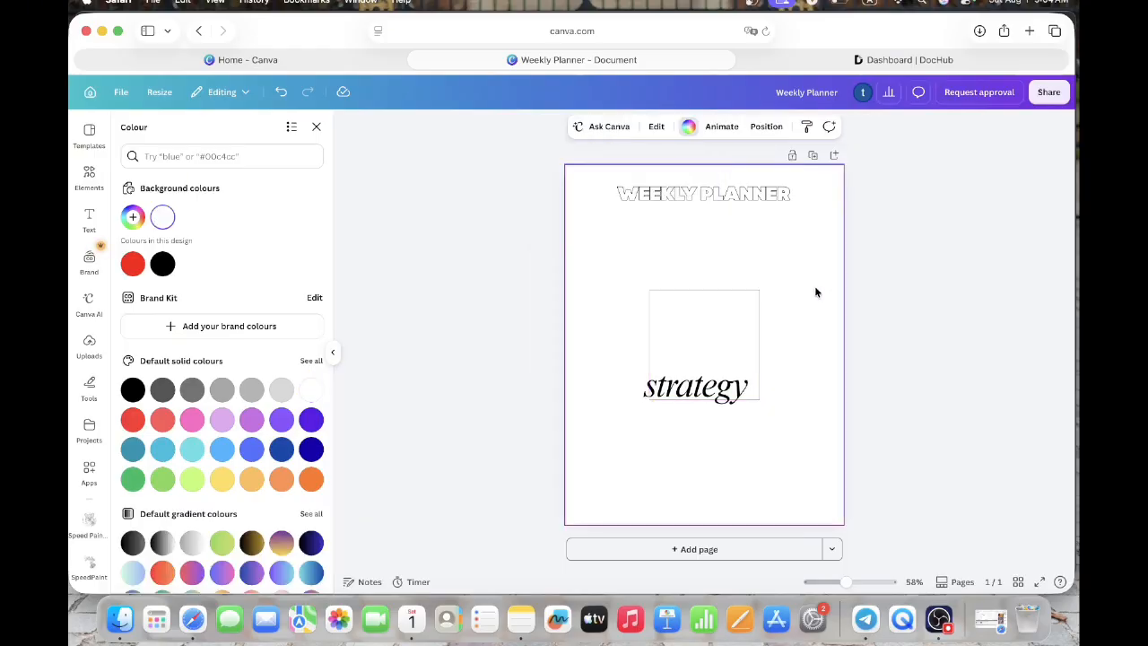
{"action": "left_click_drag", "start_coordinate": [742, 315], "coordinate": [777, 274]}
{"action": "left_click", "coordinate": [794, 380]}
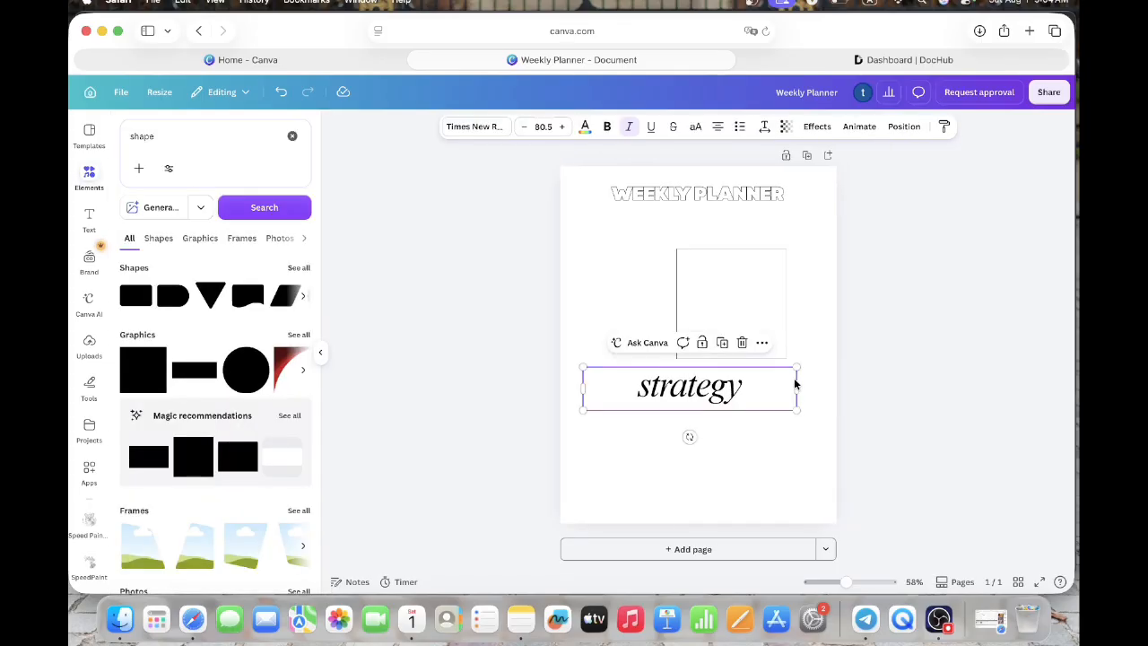
- Set the stroke weight of the square's outline to 2
{"action": "left_click", "coordinate": [756, 300]}
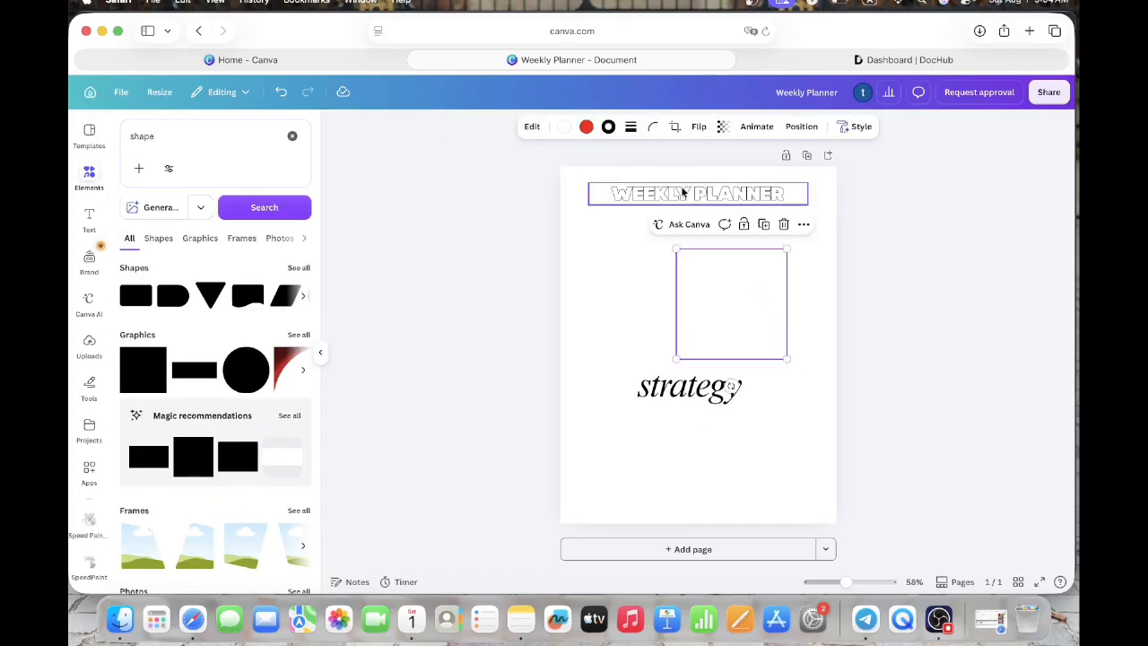
{"action": "left_click", "coordinate": [630, 127]}
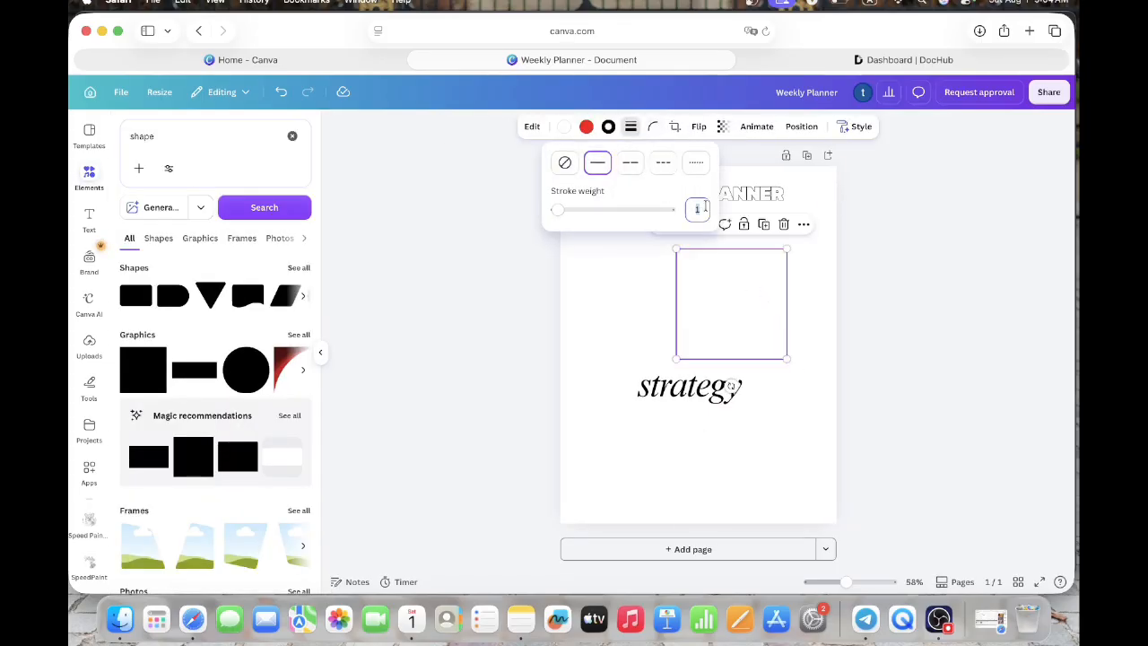
{"action": "key", "text": "Return"}
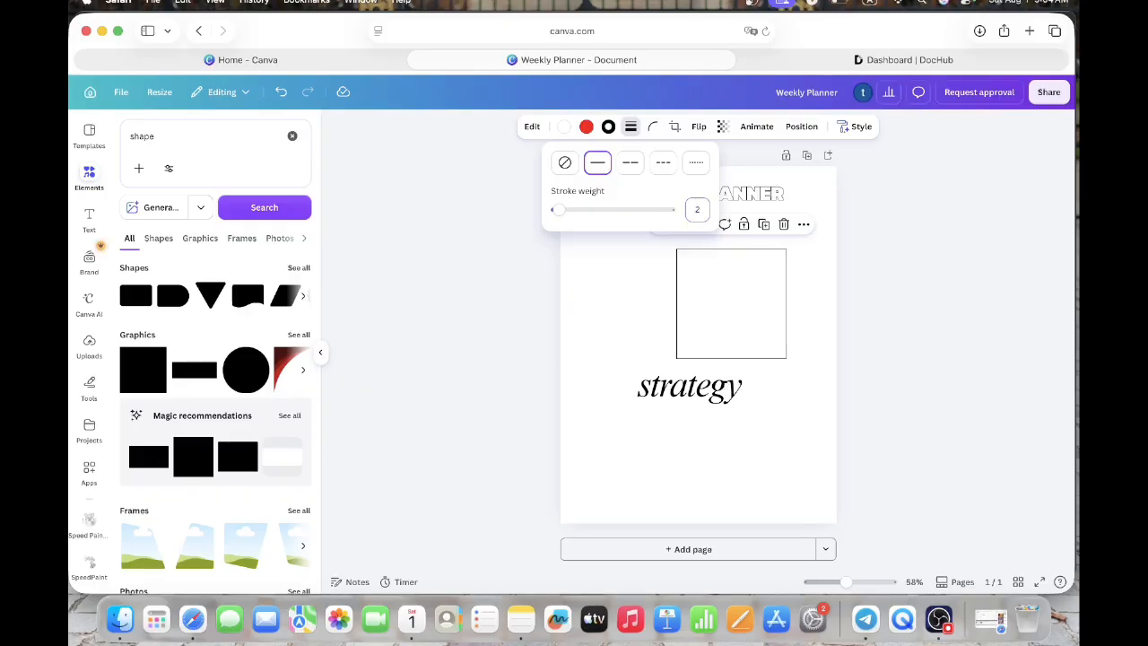
- Change the square graphic's red colour to white
{"action": "left_click", "coordinate": [586, 126]}
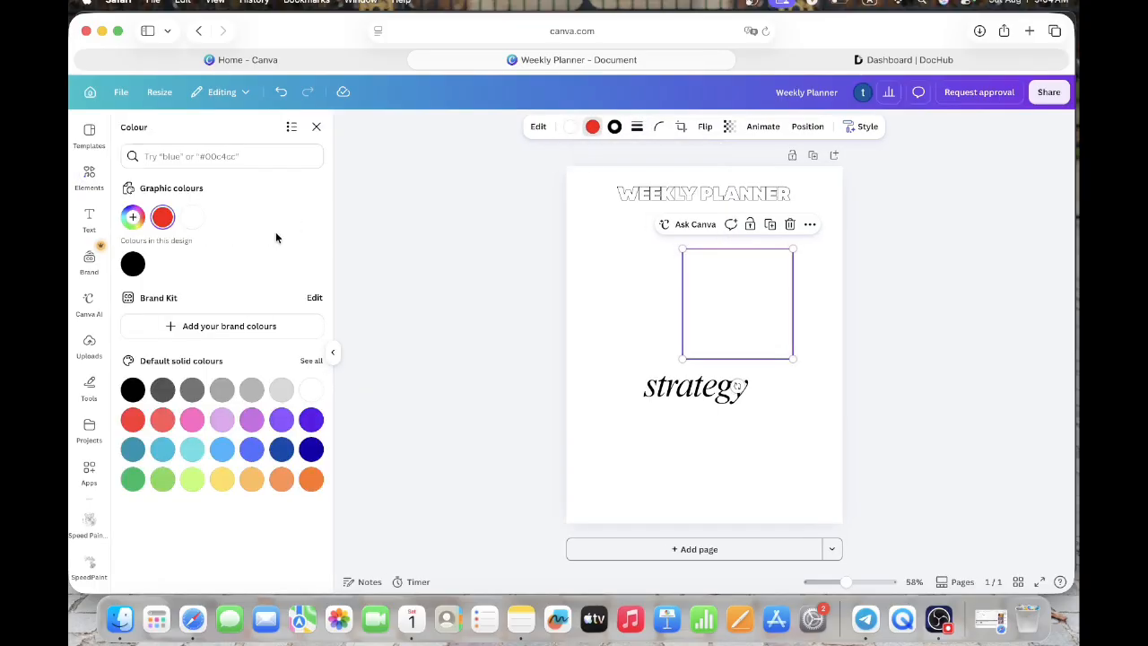
{"action": "left_click", "coordinate": [192, 218]}
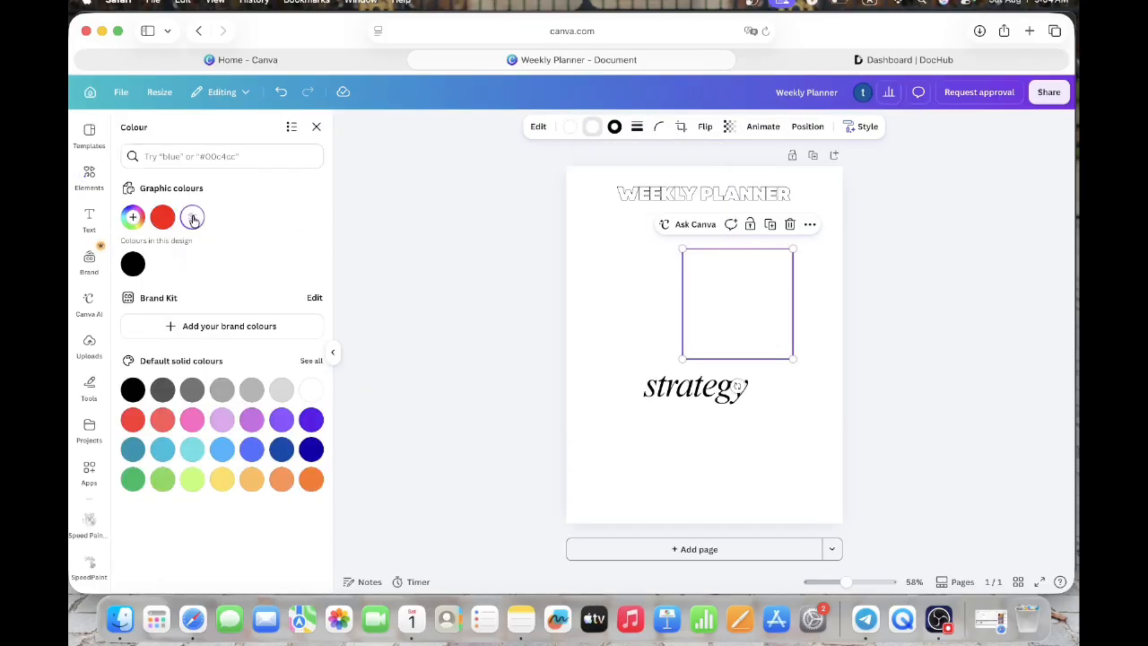
{"action": "left_click", "coordinate": [632, 270]}
- Move the outlined square up towards the page's right edge, beneath the heading, and make it smaller
{"action": "left_click_drag", "start_coordinate": [771, 345], "coordinate": [797, 318]}
{"action": "left_click", "coordinate": [799, 386]}
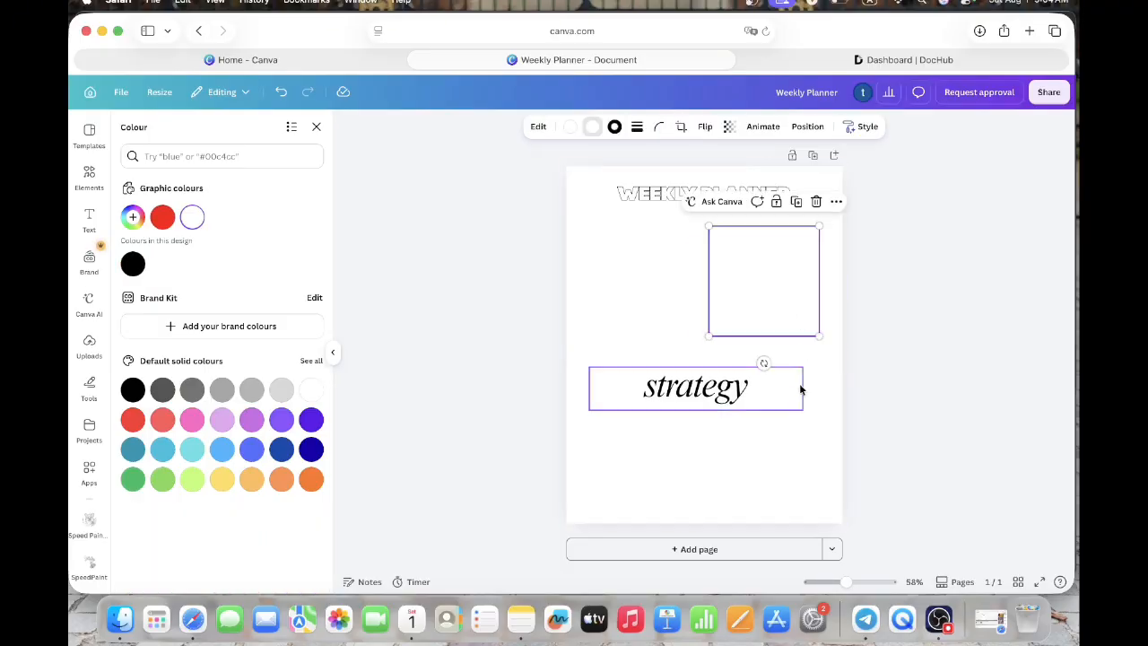
{"action": "left_click", "coordinate": [803, 305]}
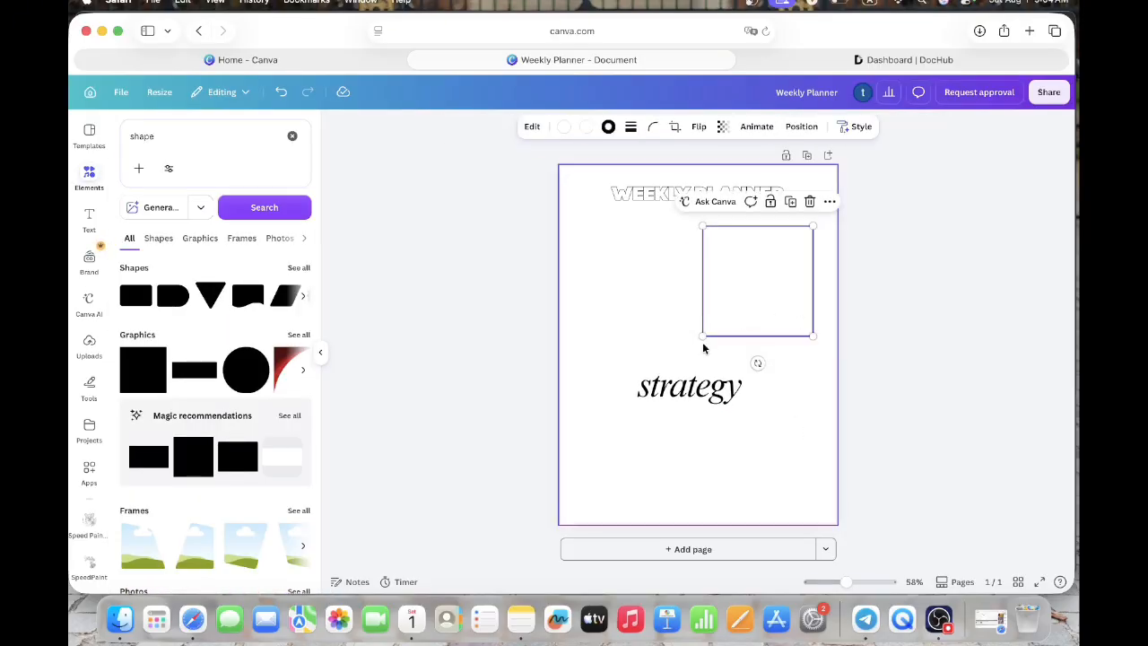
{"action": "left_click_drag", "start_coordinate": [703, 335], "coordinate": [772, 293]}
{"action": "left_click", "coordinate": [710, 398]}
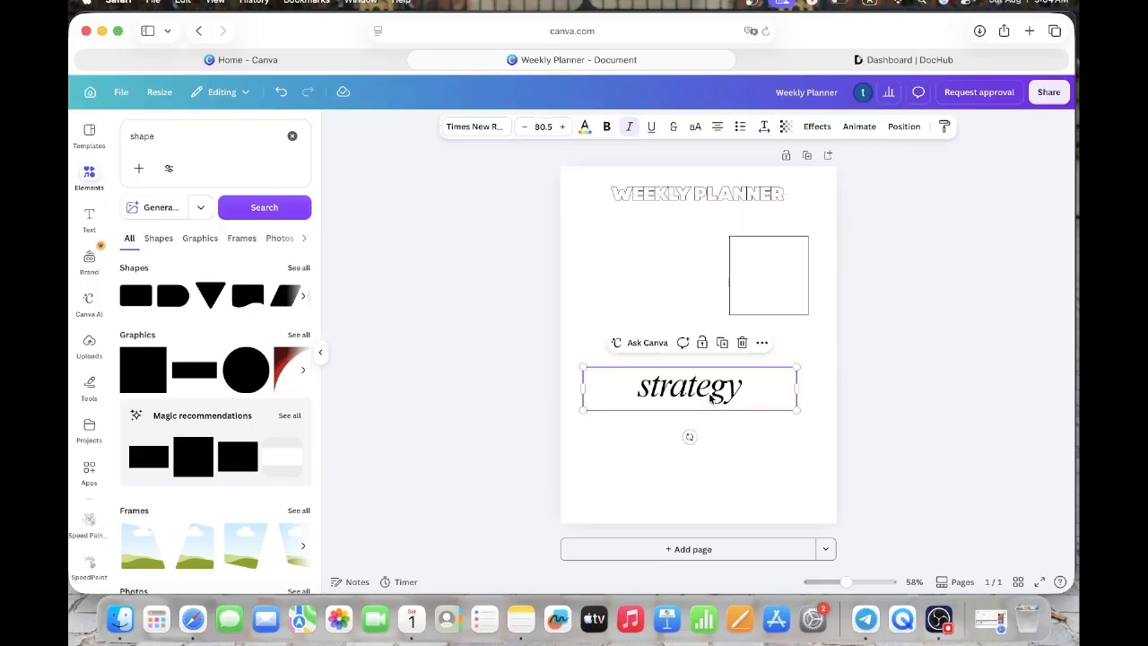
- Duplicate the outlined square and line up the two squares side by side beneath the heading
{"action": "left_click", "coordinate": [750, 283]}
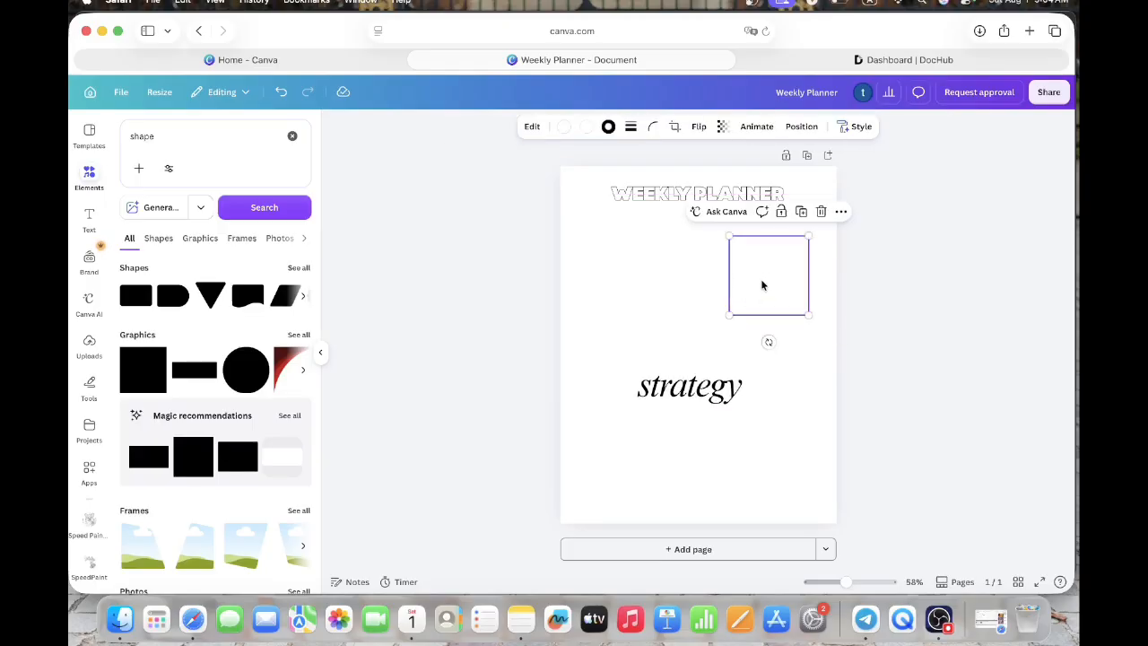
{"action": "left_click", "coordinate": [805, 217]}
{"action": "mouse_move", "coordinate": [785, 277]}
{"action": "left_mouse_down"}
{"action": "mouse_move", "coordinate": [674, 269]}
{"action": "mouse_move", "coordinate": [786, 265]}
{"action": "left_mouse_up"}
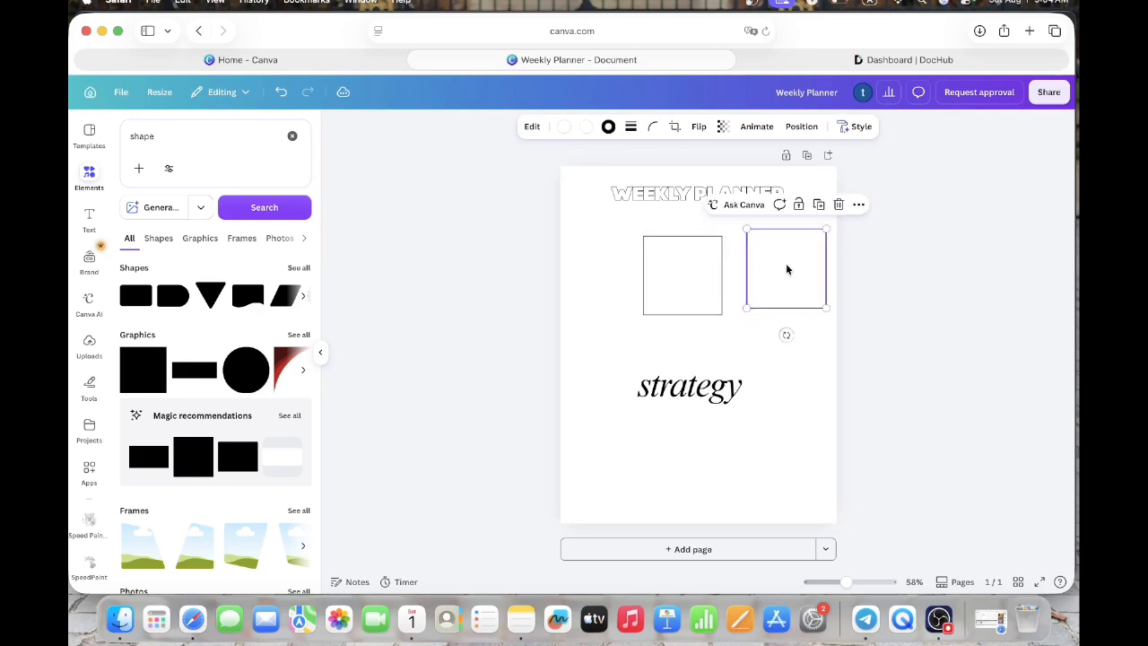
{"action": "left_click", "coordinate": [708, 272]}
{"action": "left_click_drag", "start_coordinate": [708, 272], "coordinate": [750, 271]}
{"action": "left_click", "coordinate": [717, 272]}
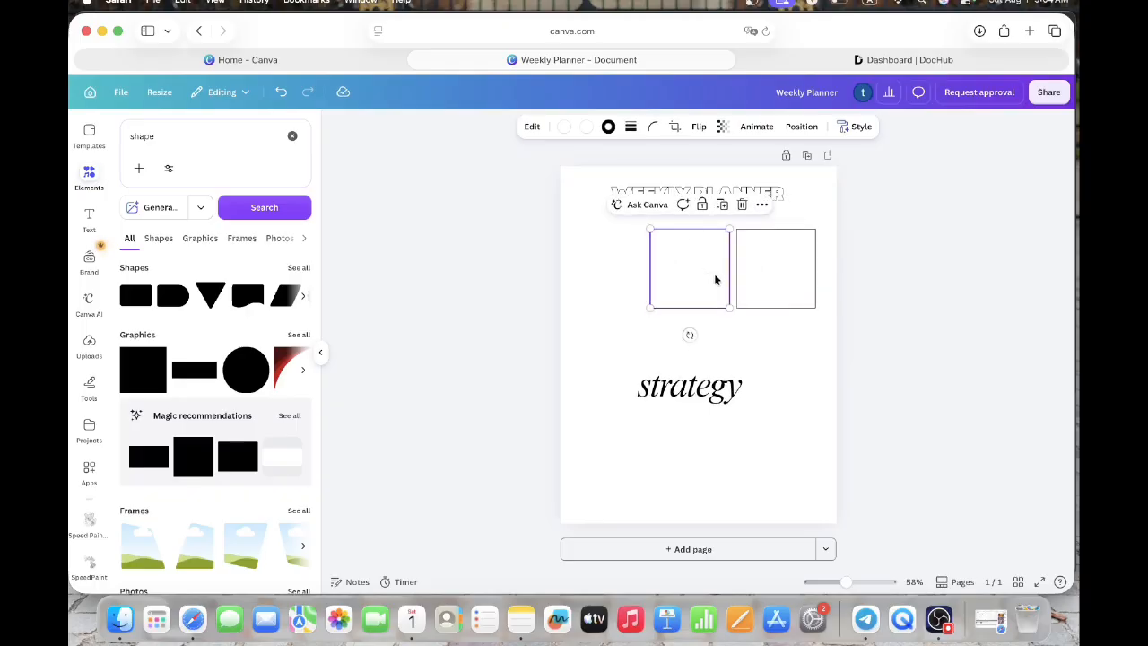
- Shrink the left square to about 2.1 × 2.1 and the right square to about 2.2 × 2.2
{"action": "left_click_drag", "start_coordinate": [650, 308], "coordinate": [661, 298]}
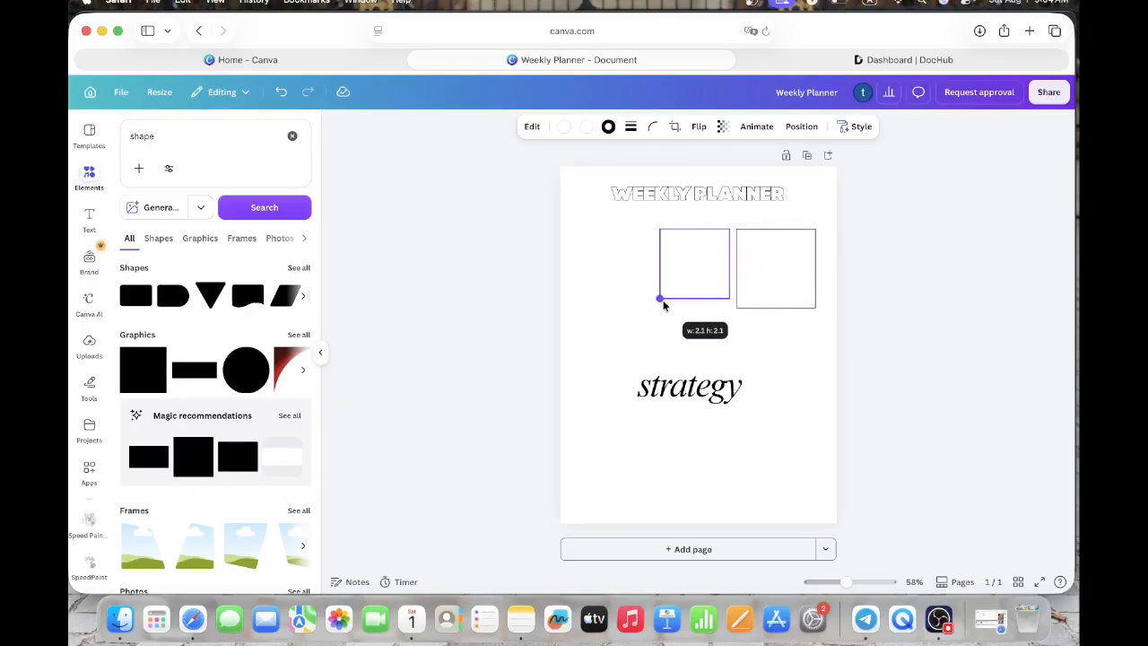
{"action": "left_click", "coordinate": [753, 298]}
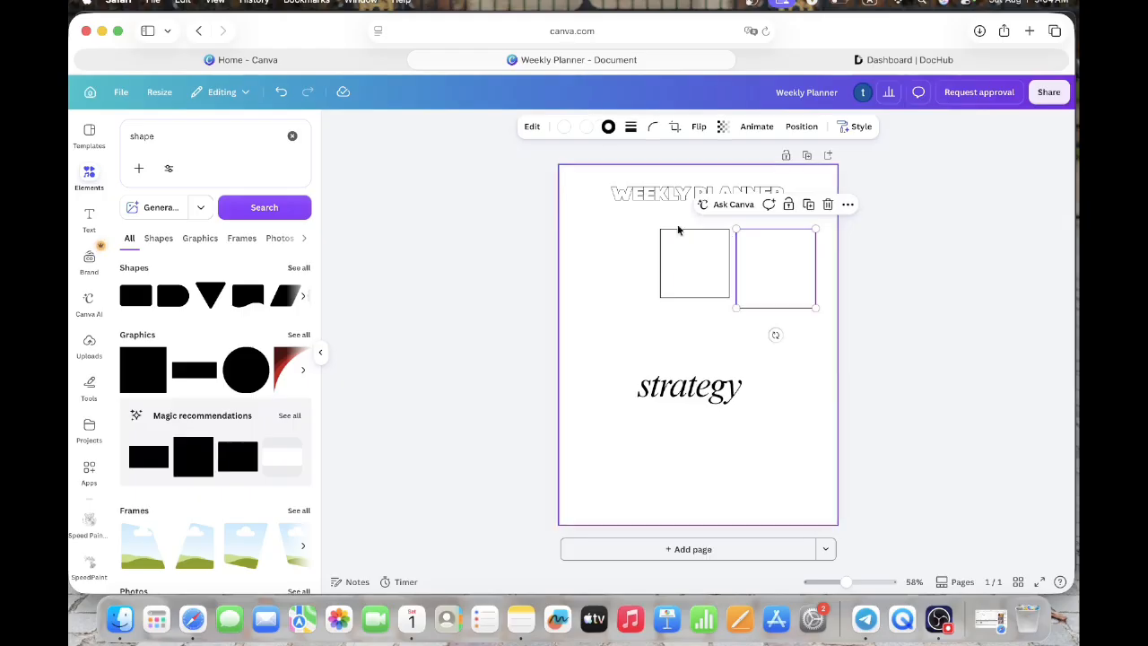
{"action": "left_click_drag", "start_coordinate": [733, 308], "coordinate": [742, 300]}
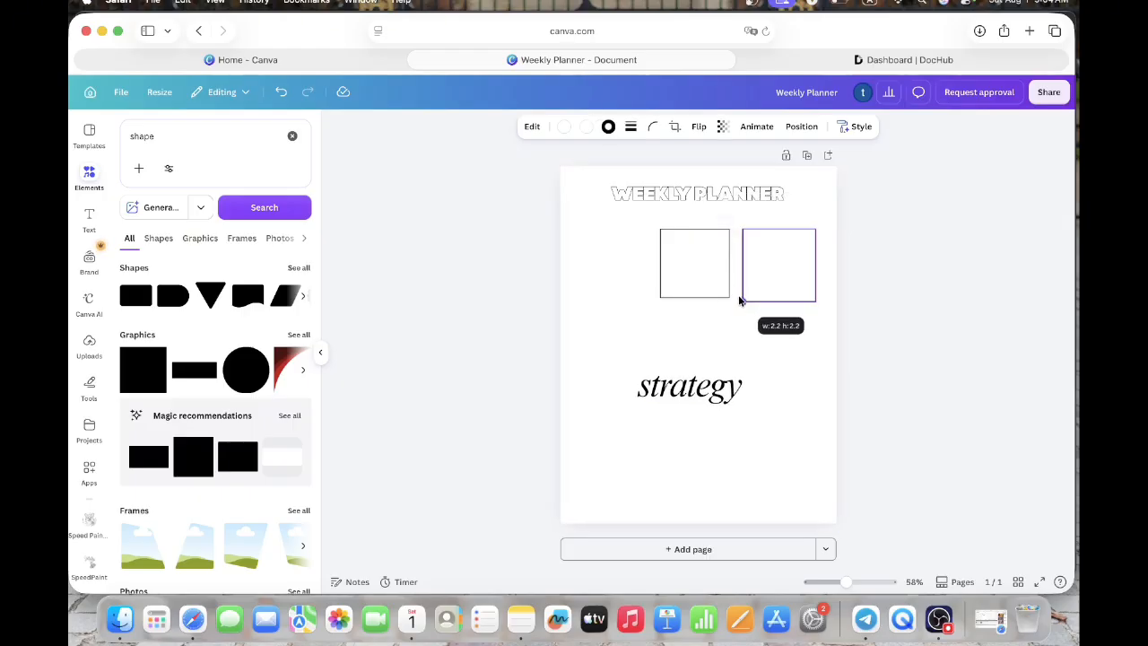
- Replace the left square with a duplicate of the right one, aligned beside it with a small gap
{"action": "left_click", "coordinate": [706, 272]}
{"action": "key", "text": "BackSpace"}
{"action": "left_click", "coordinate": [746, 264]}
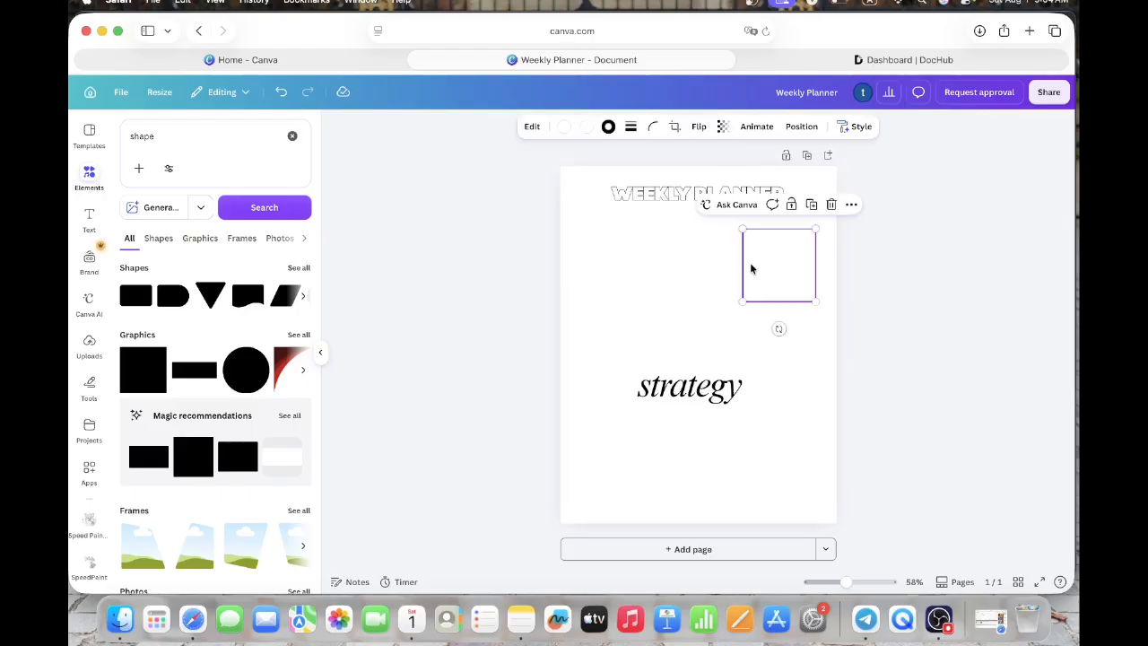
{"action": "left_click", "coordinate": [811, 205]}
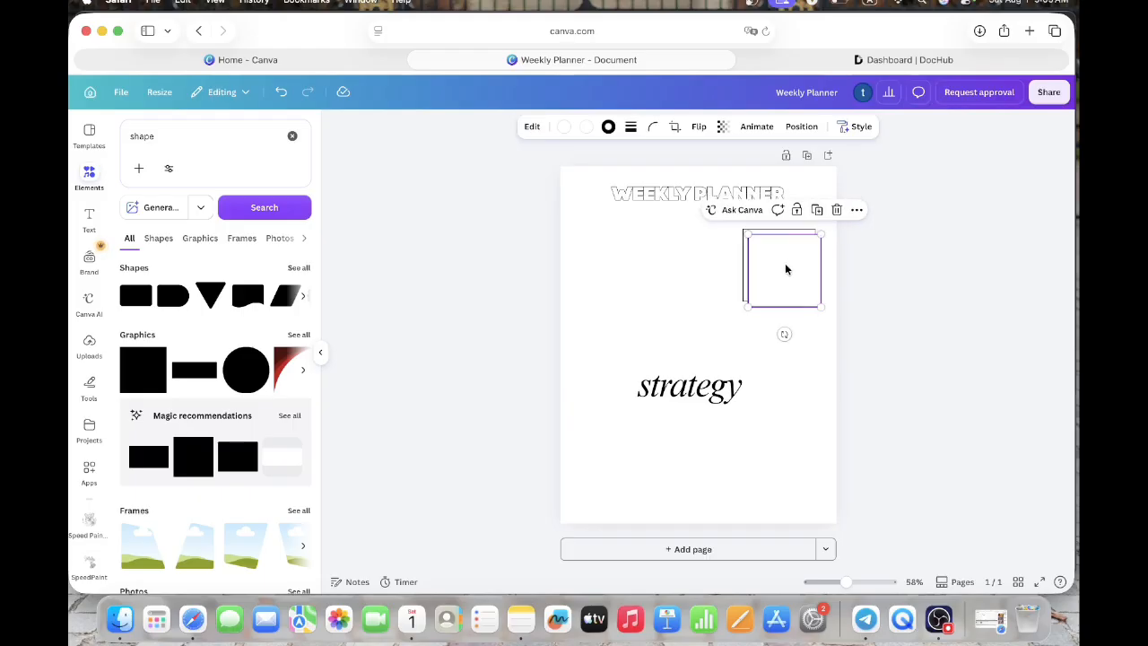
{"action": "left_click_drag", "start_coordinate": [785, 266], "coordinate": [701, 260]}
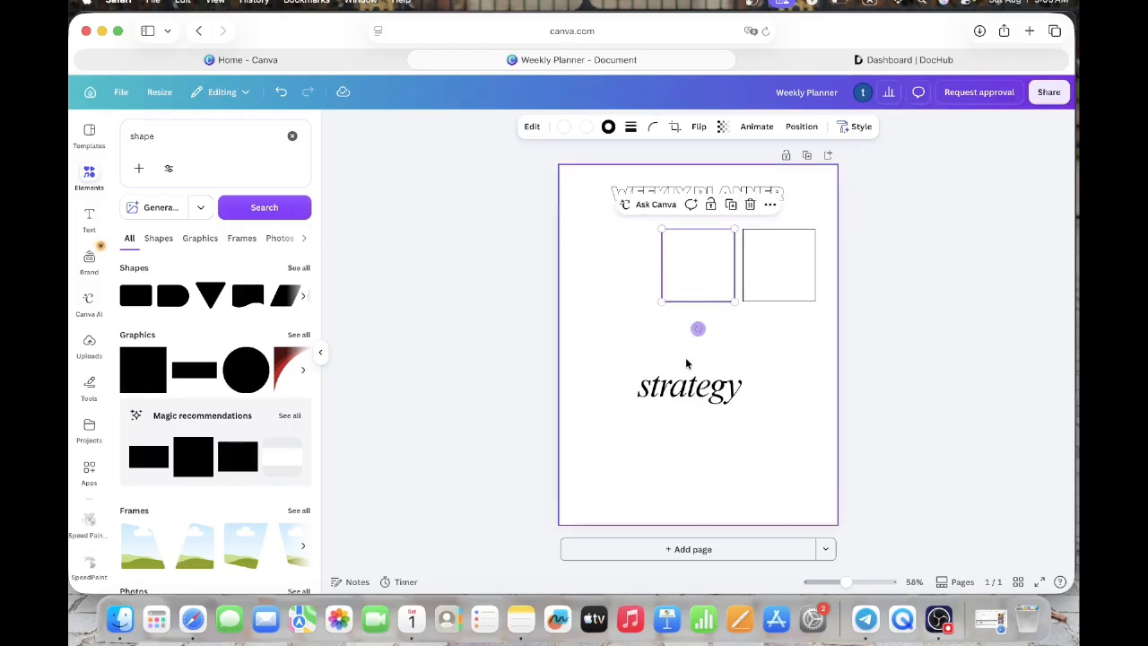
{"action": "left_click", "coordinate": [687, 385]}
{"action": "double_click", "coordinate": [688, 384]}
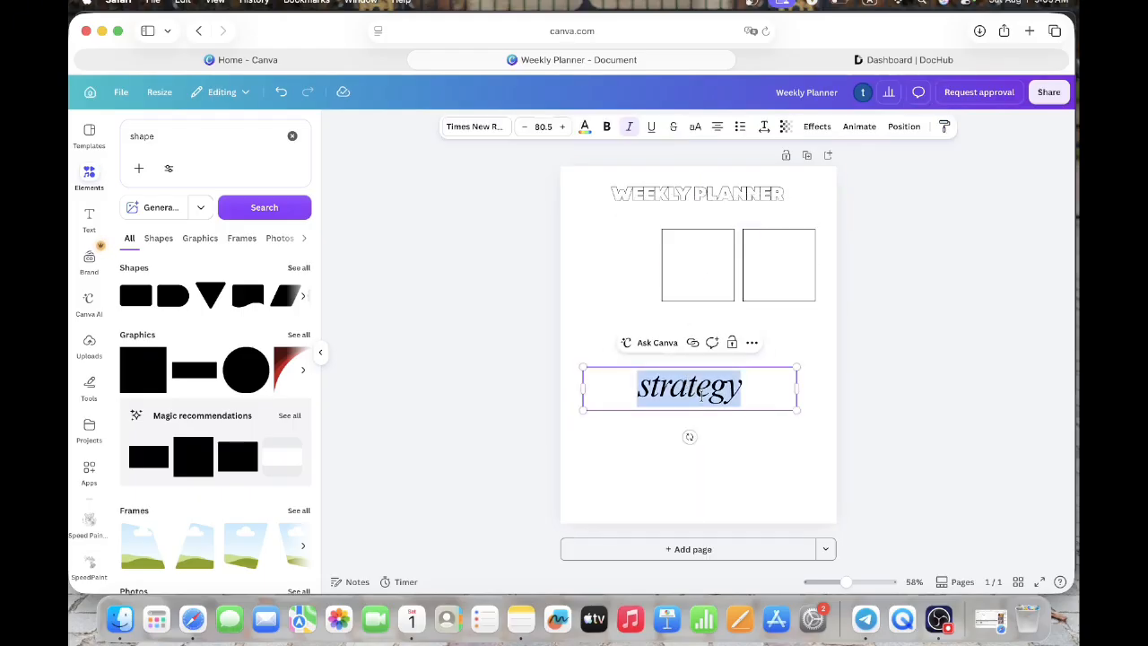
{"action": "key", "text": "Escape"}
{"action": "key", "text": "Delete"}
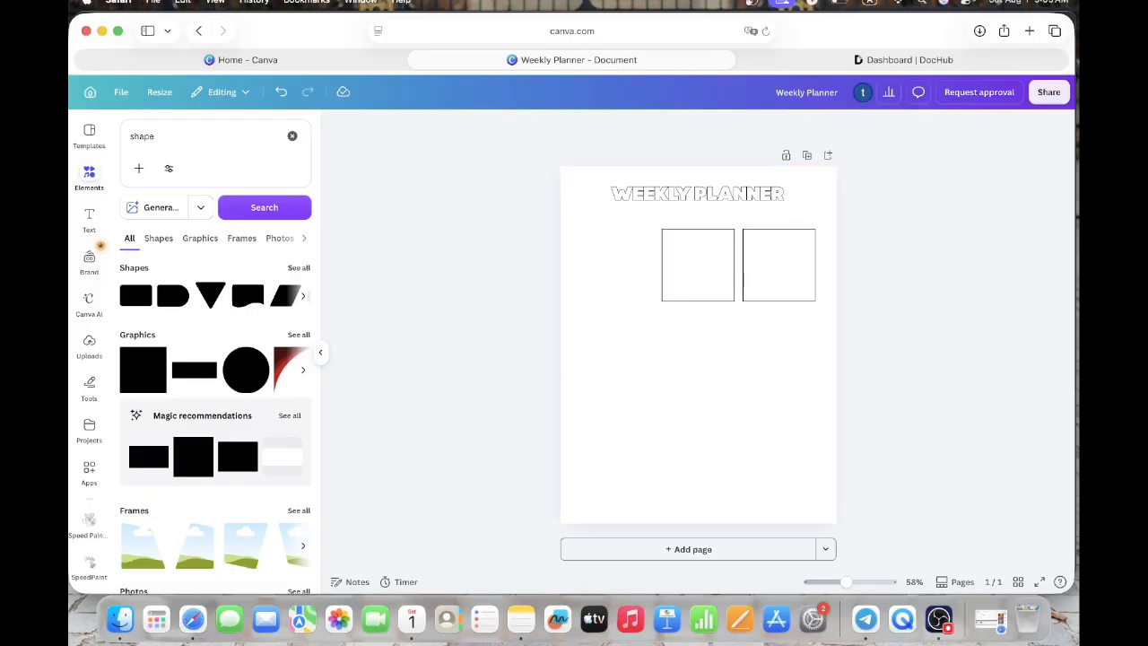
{"action": "left_click", "coordinate": [776, 253]}
{"action": "left_click", "coordinate": [810, 206]}
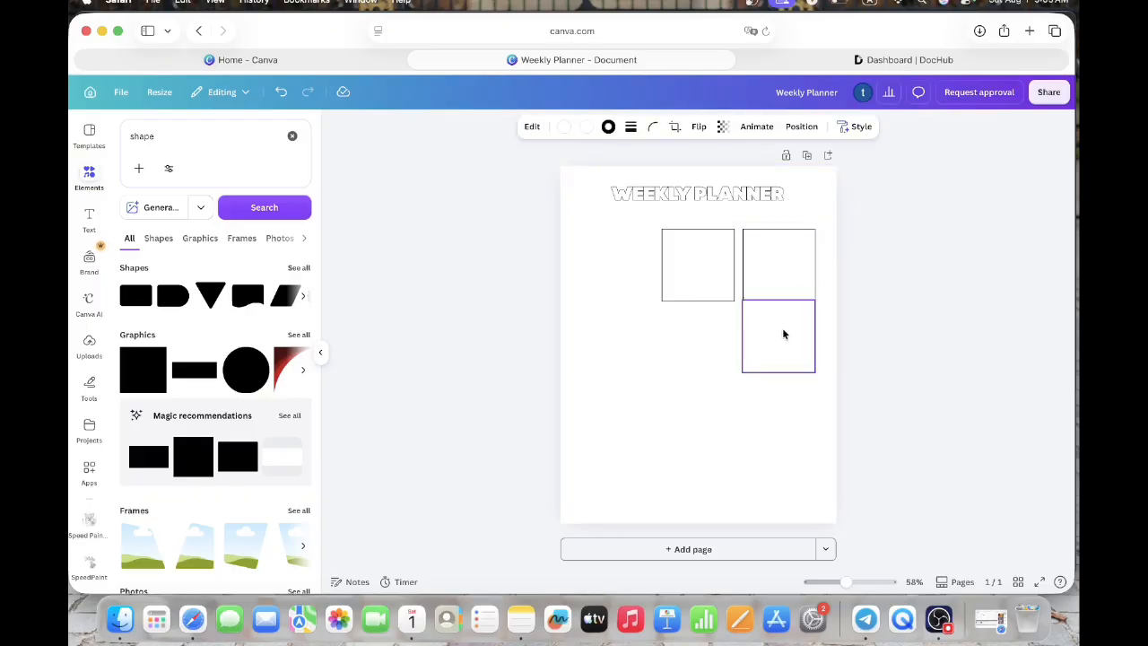
{"action": "left_click_drag", "start_coordinate": [784, 333], "coordinate": [782, 343]}
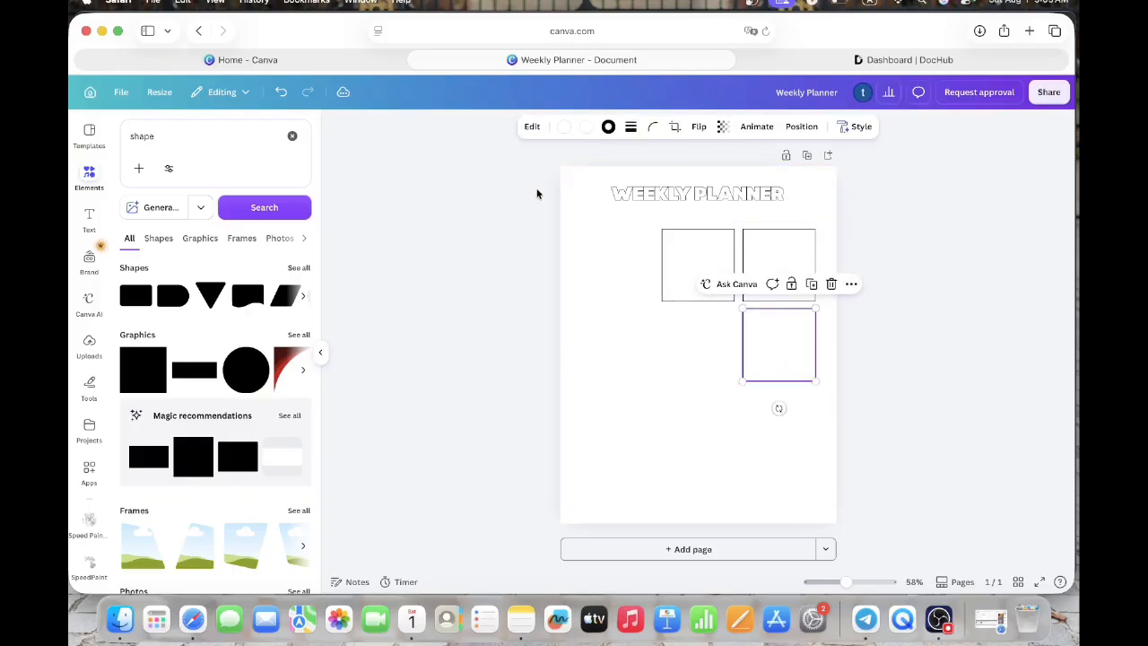
{"action": "left_click", "coordinate": [280, 92]}
{"action": "left_click", "coordinate": [280, 92]}
- Replace the word "strategy" in the text box with "Saturday"
{"action": "left_click", "coordinate": [681, 386]}
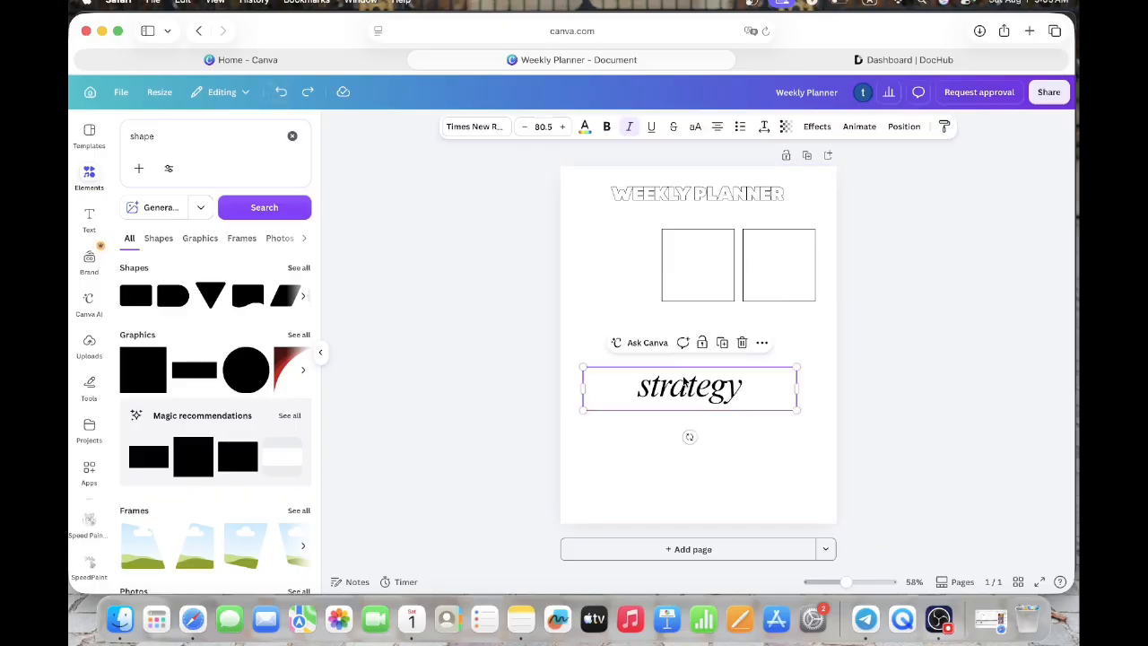
{"action": "double_click", "coordinate": [683, 381]}
{"action": "type", "text": "S"}
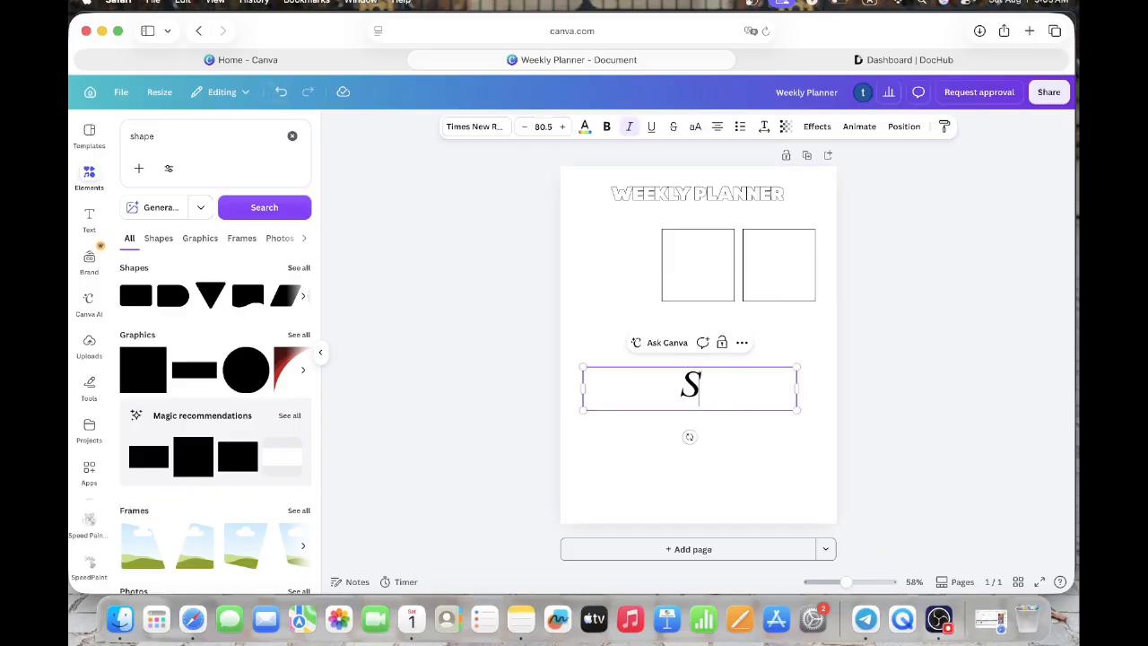
{"action": "type", "text": "aturday"}
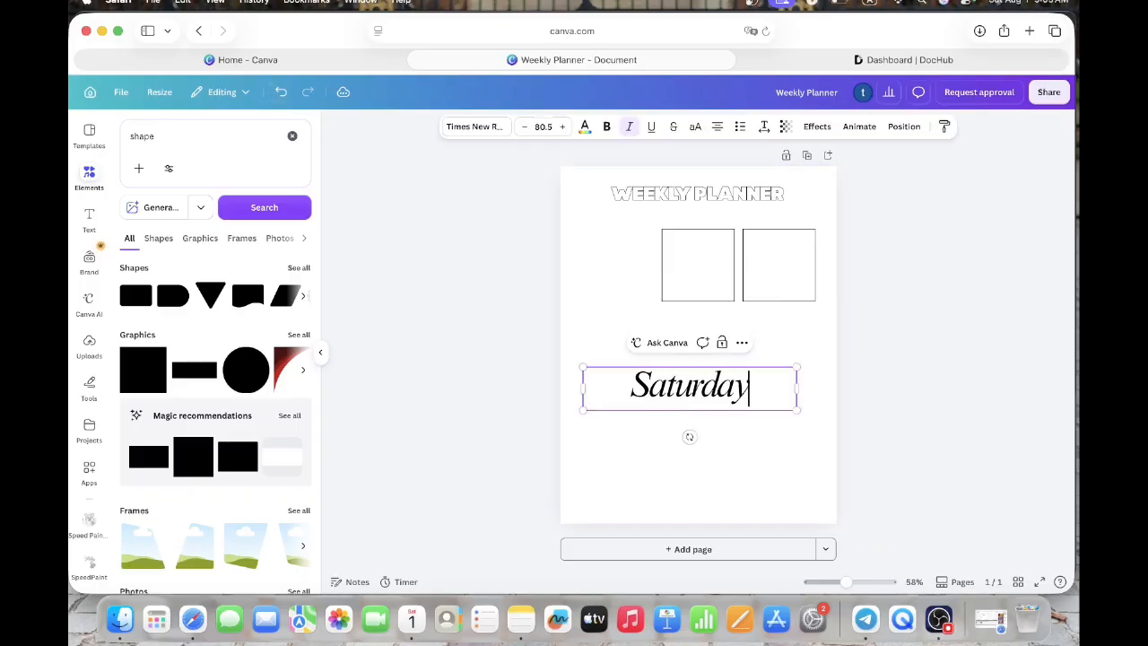
- Set the "Saturday" text to size 28 and fit its narrowed box inside the top of the right square
{"action": "left_click", "coordinate": [543, 127]}
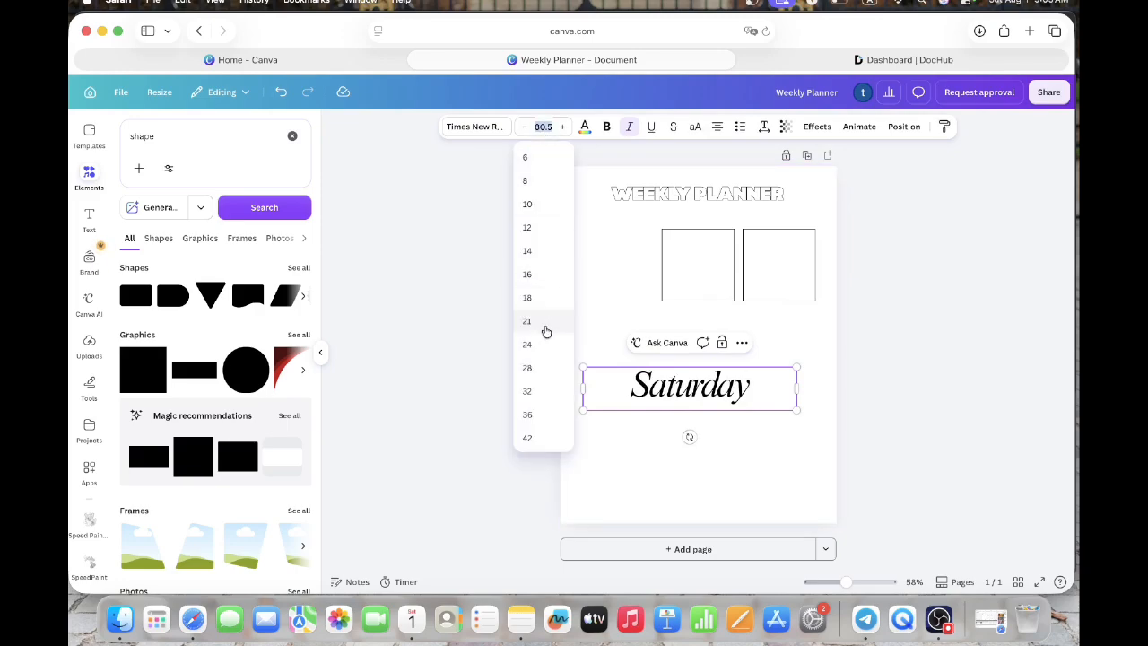
{"action": "left_click", "coordinate": [527, 368]}
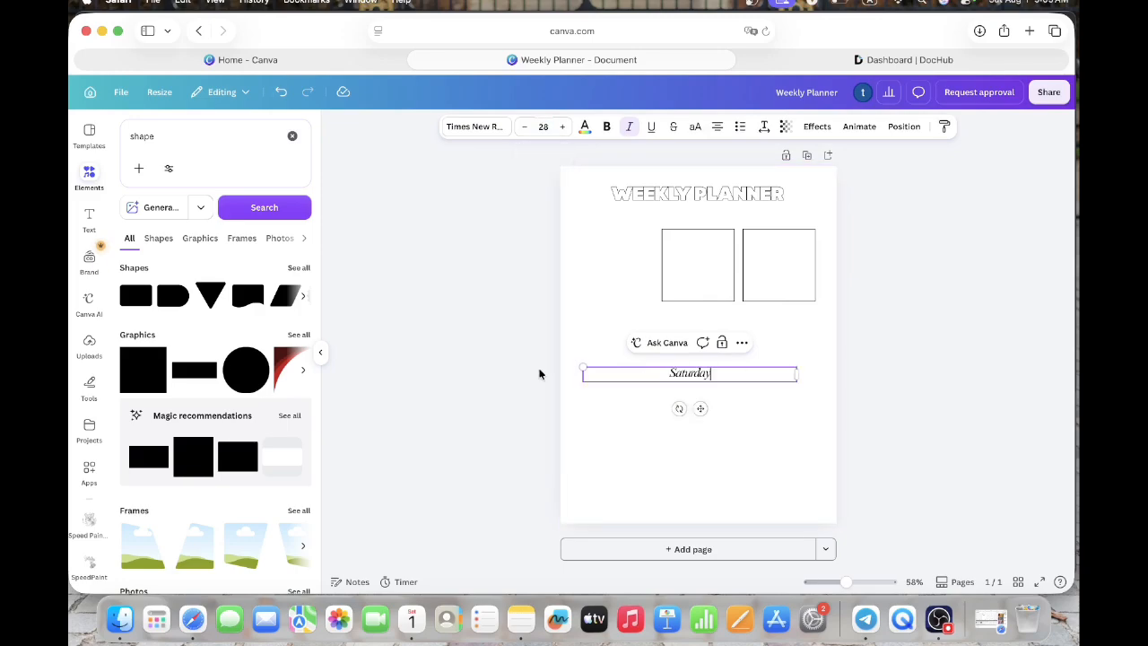
{"action": "left_click_drag", "start_coordinate": [797, 378], "coordinate": [790, 273]}
{"action": "left_click", "coordinate": [771, 371]}
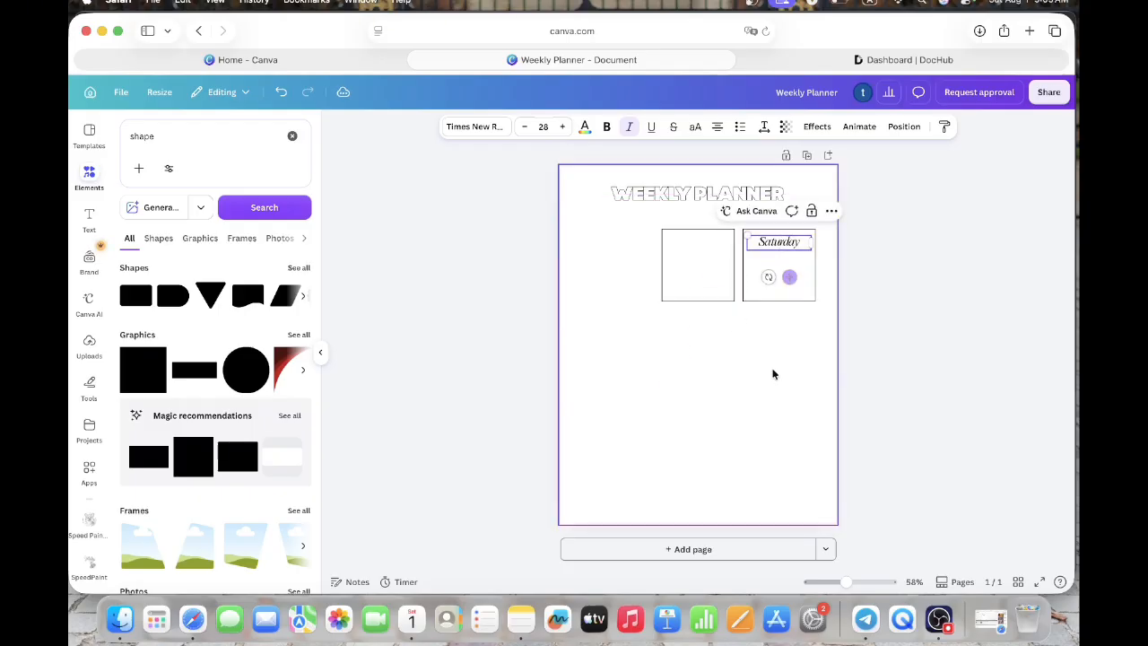
- Select the "Saturday" label together with the right square and group them
{"action": "left_click_drag", "start_coordinate": [809, 341], "coordinate": [771, 240]}
{"action": "left_click", "coordinate": [798, 328]}
{"action": "left_click_drag", "start_coordinate": [796, 322], "coordinate": [776, 242]}
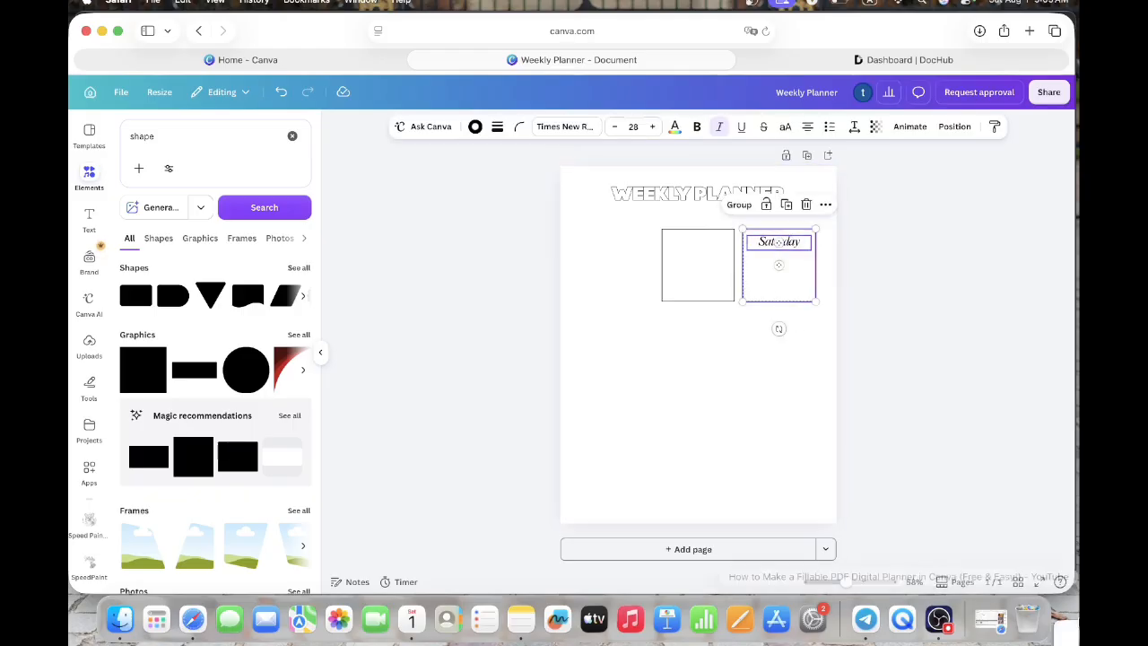
{"action": "left_click", "coordinate": [730, 204]}
{"action": "left_click", "coordinate": [718, 323]}
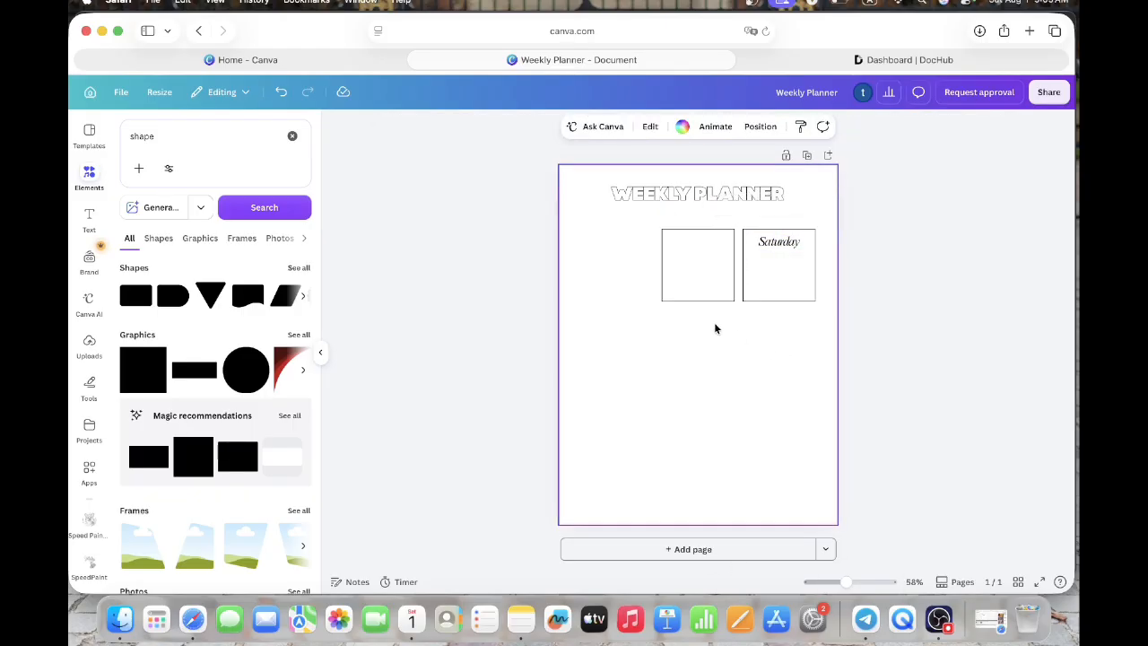
- Replace the empty left square with a duplicate of the grouped "Saturday" box, aligned beside the original
{"action": "left_click", "coordinate": [720, 294]}
{"action": "key", "text": "Delete"}
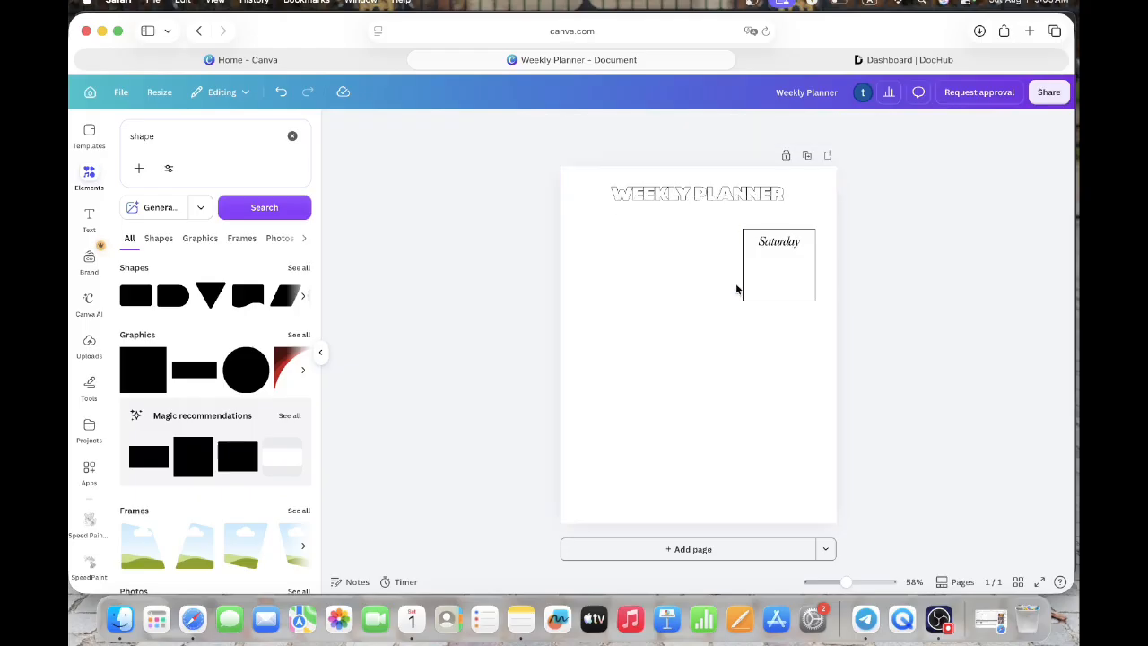
{"action": "left_click", "coordinate": [751, 277]}
{"action": "left_click", "coordinate": [801, 204]}
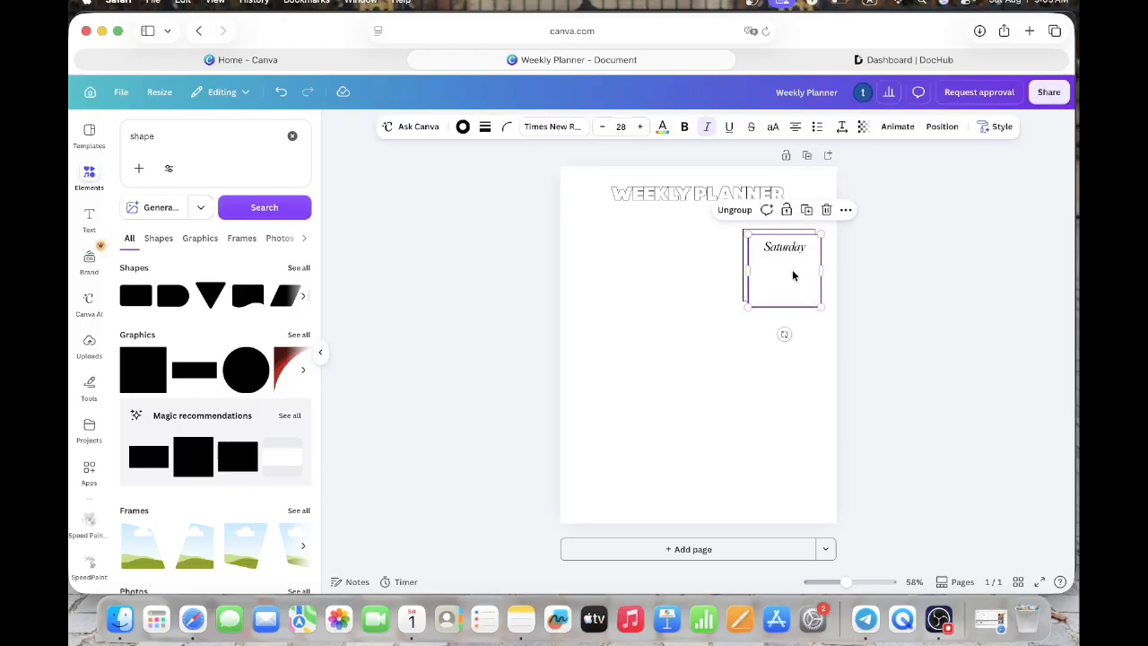
{"action": "left_click_drag", "start_coordinate": [793, 274], "coordinate": [707, 267]}
- Change the label of the right day box to "Sunday"
{"action": "left_click", "coordinate": [708, 248]}
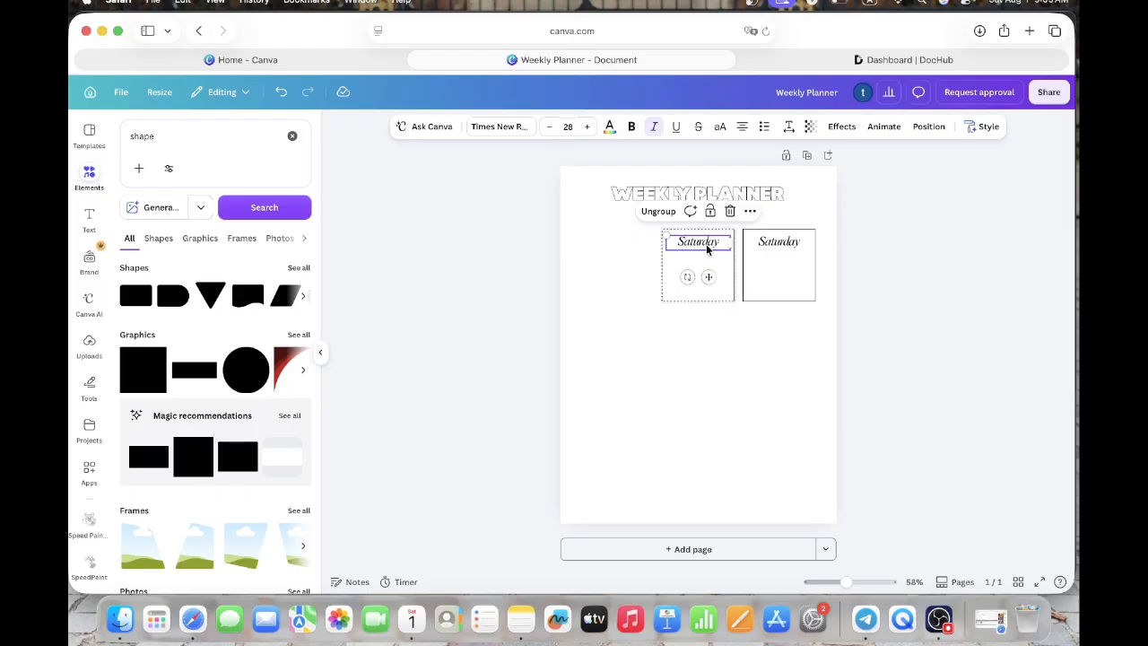
{"action": "double_click", "coordinate": [708, 244]}
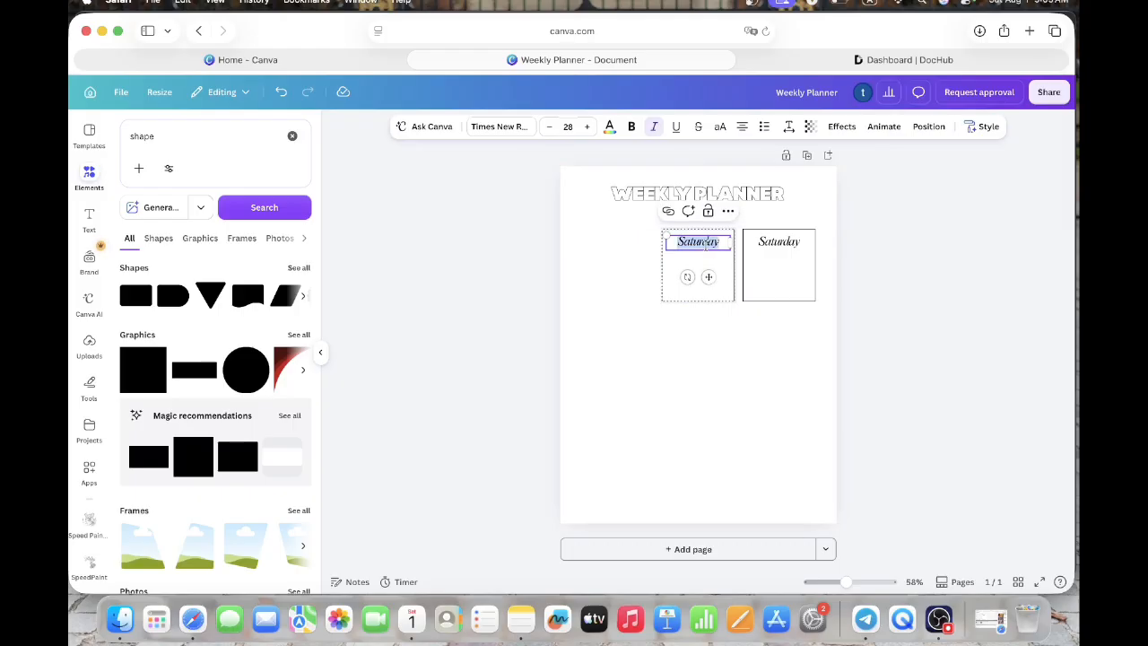
{"action": "left_click", "coordinate": [791, 248]}
{"action": "double_click", "coordinate": [781, 242]}
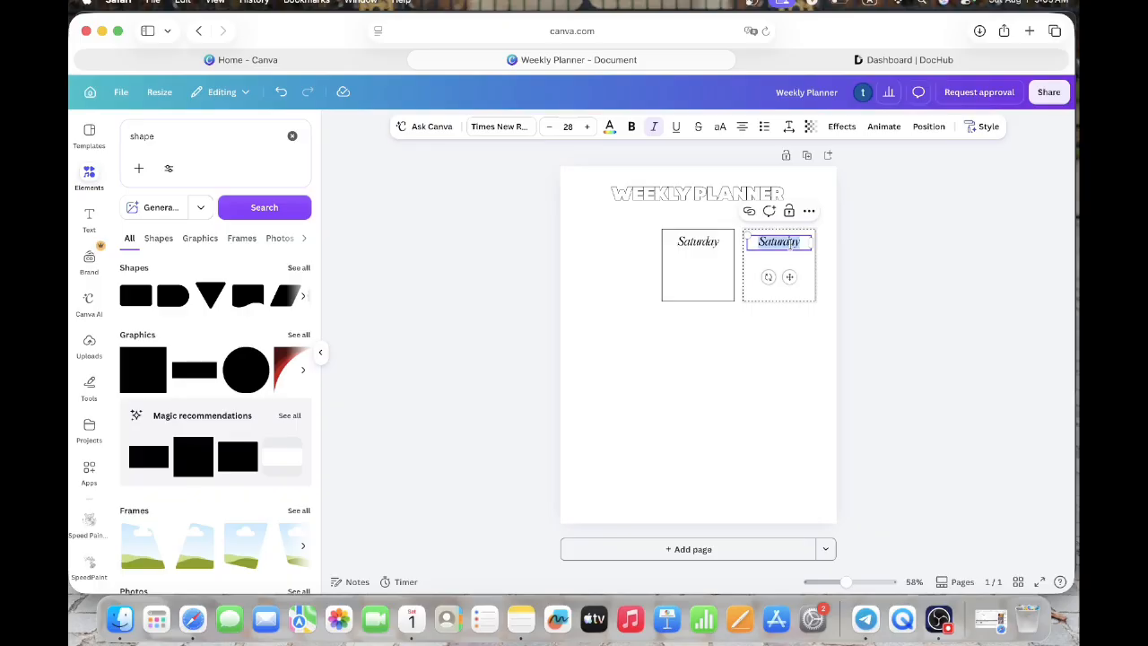
{"action": "type", "text": "S"}
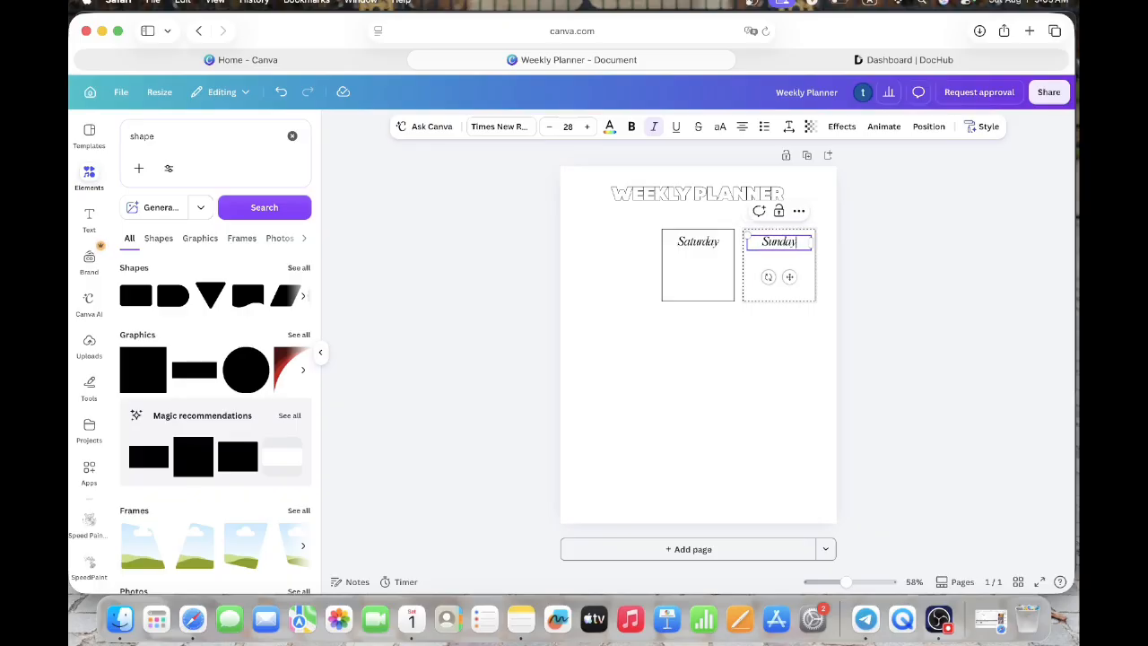
{"action": "left_click", "coordinate": [808, 317]}
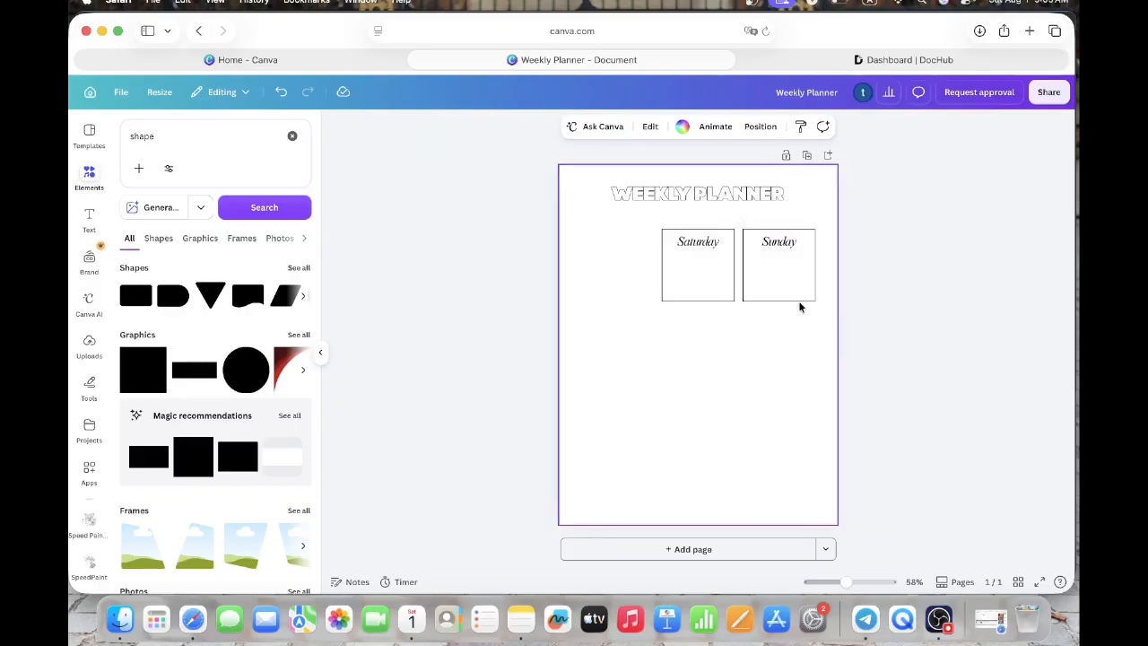
- Duplicate the "Sunday" box and place the copy directly below it with a small gap
{"action": "left_click", "coordinate": [798, 297]}
{"action": "left_click", "coordinate": [798, 213]}
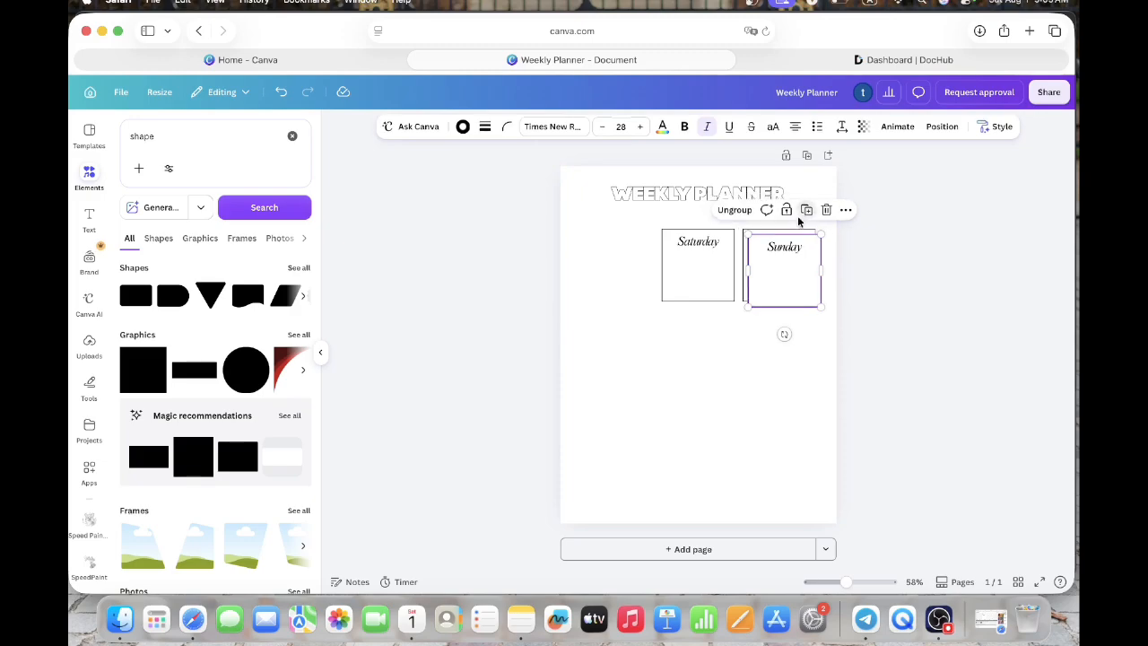
{"action": "left_click_drag", "start_coordinate": [786, 263], "coordinate": [781, 337]}
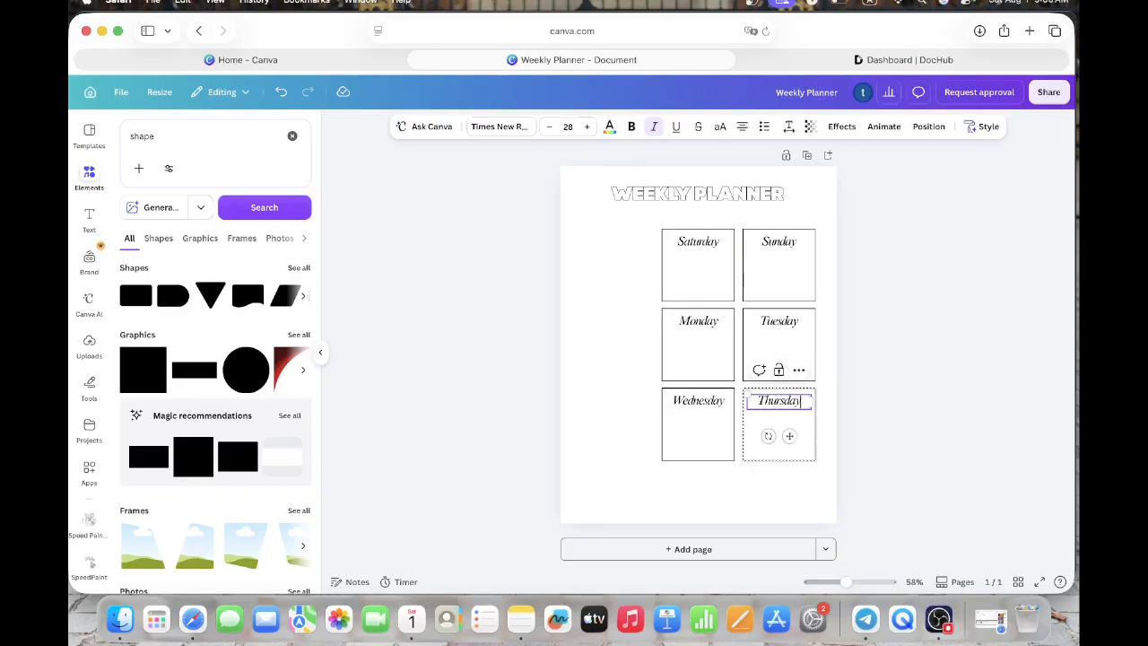
- Move the six day boxes up nearer the heading, and shift the Saturday, Monday and Wednesday column closer to the other column
{"action": "left_click_drag", "start_coordinate": [817, 471], "coordinate": [661, 239]}
{"action": "left_click_drag", "start_coordinate": [718, 266], "coordinate": [721, 258]}
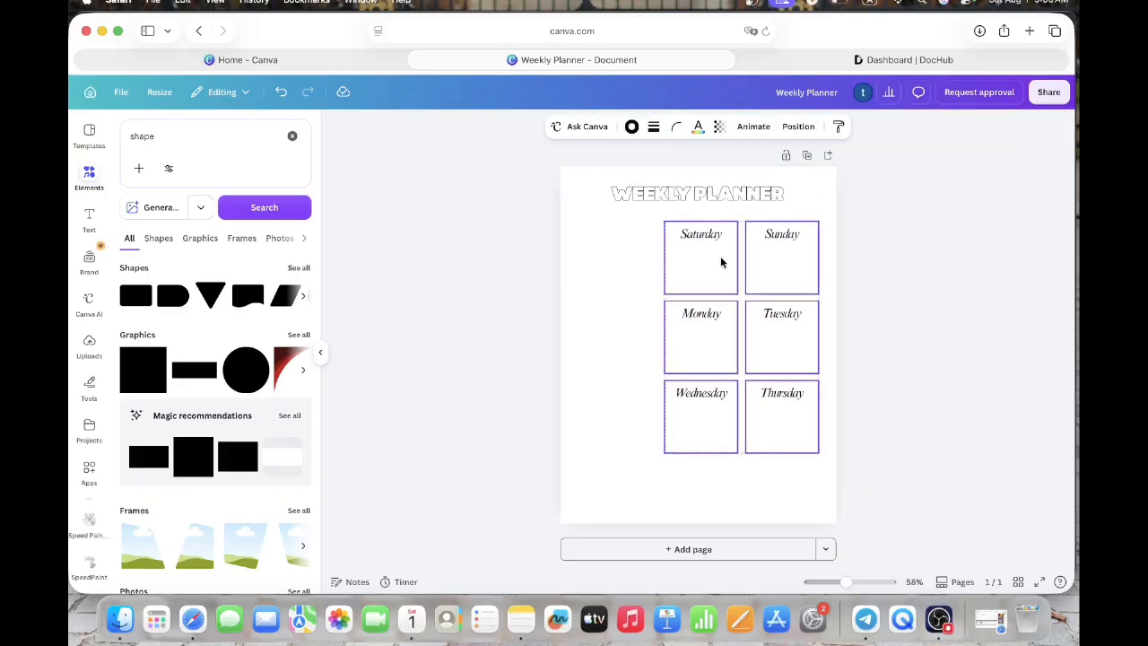
{"action": "left_click_drag", "start_coordinate": [699, 474], "coordinate": [702, 275]}
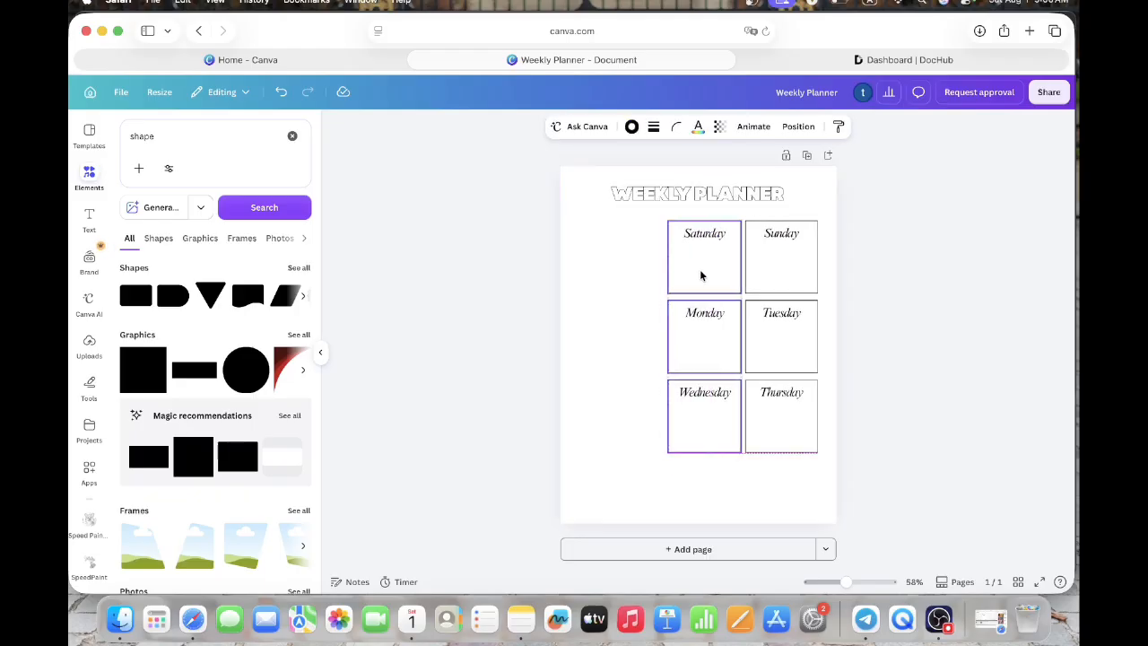
{"action": "left_click", "coordinate": [863, 397]}
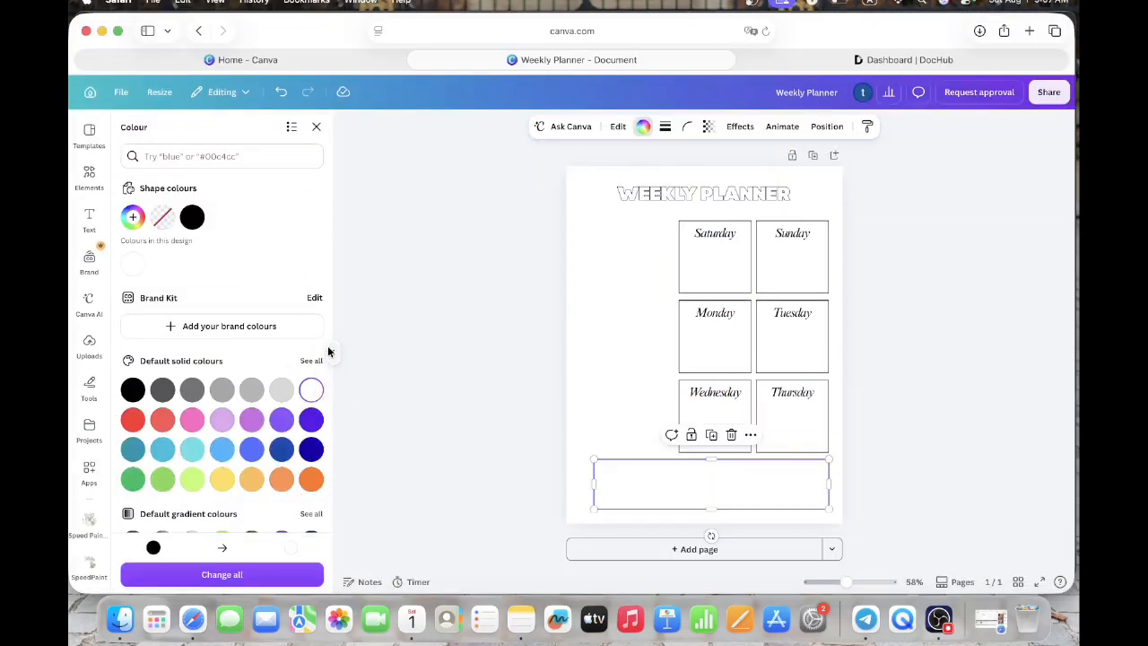
- Add a subheading text to the page and replace its placeholder wording with "Note:"
{"action": "left_click", "coordinate": [316, 126]}
{"action": "left_click", "coordinate": [103, 224]}
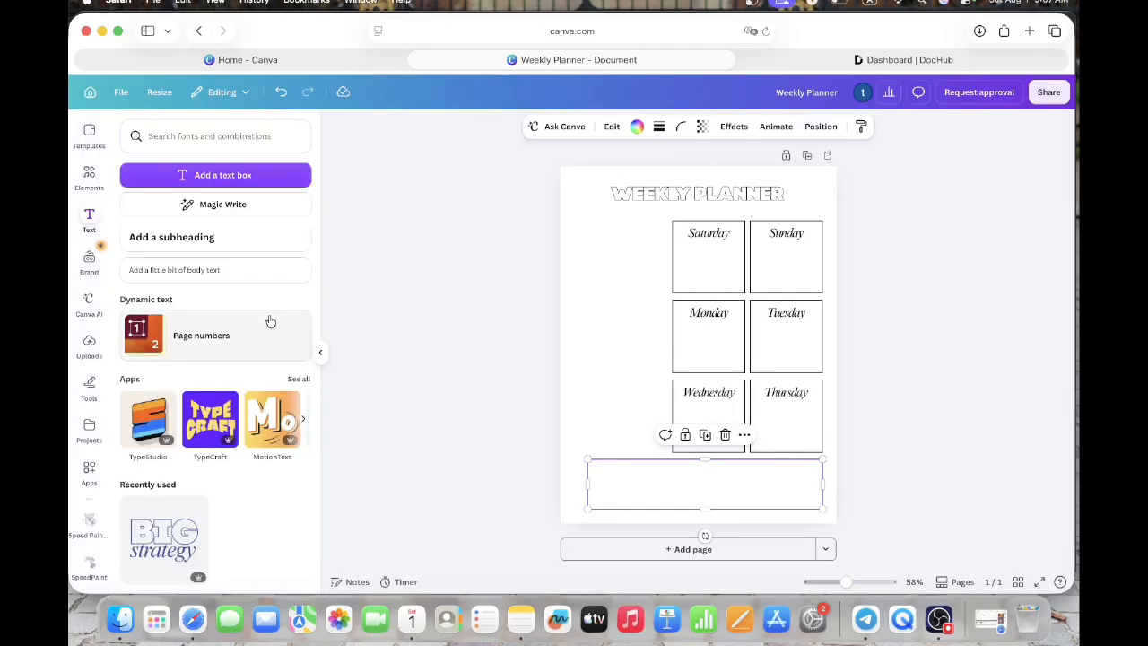
{"action": "left_click", "coordinate": [253, 249]}
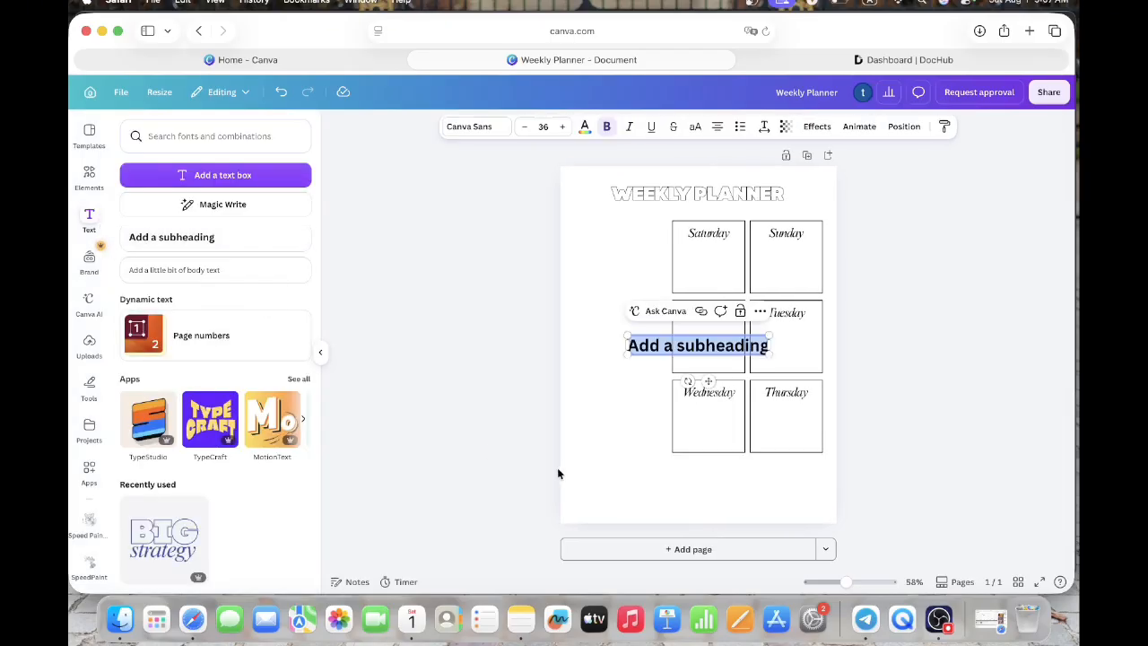
{"action": "left_click", "coordinate": [658, 345]}
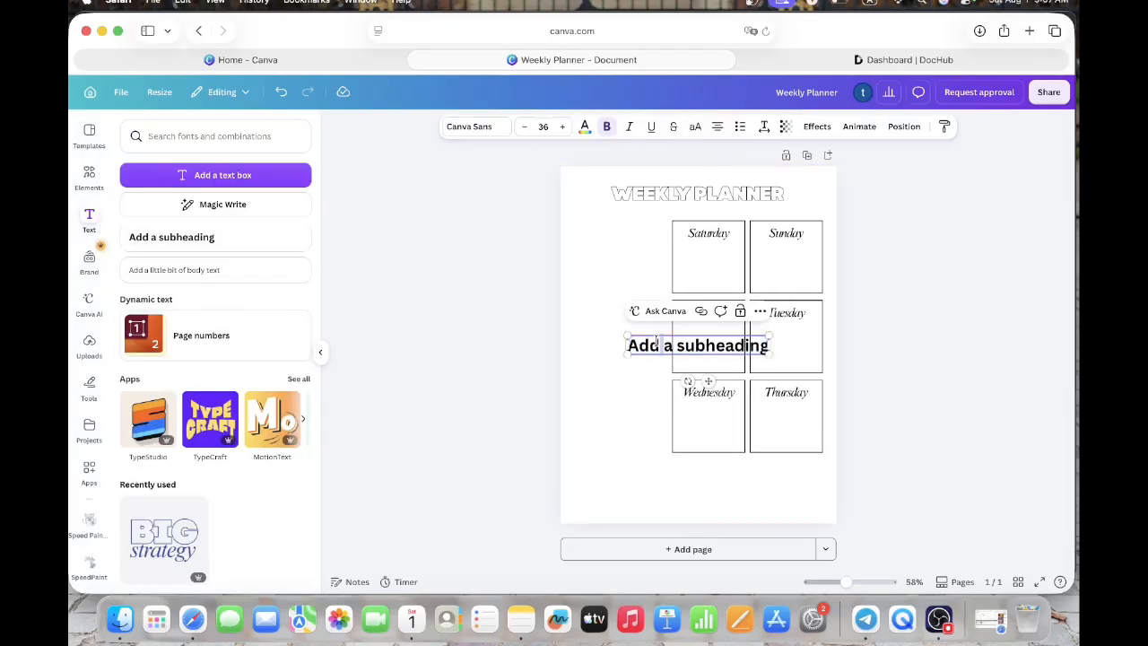
{"action": "triple_click", "coordinate": [657, 341]}
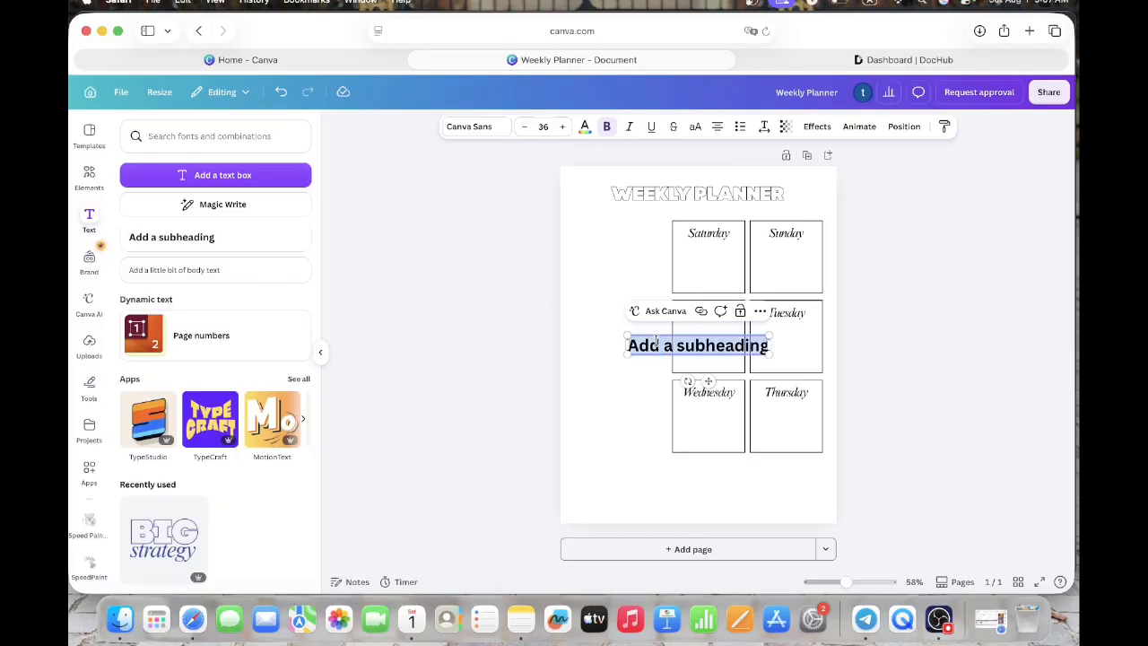
{"action": "type", "text": "Note"}
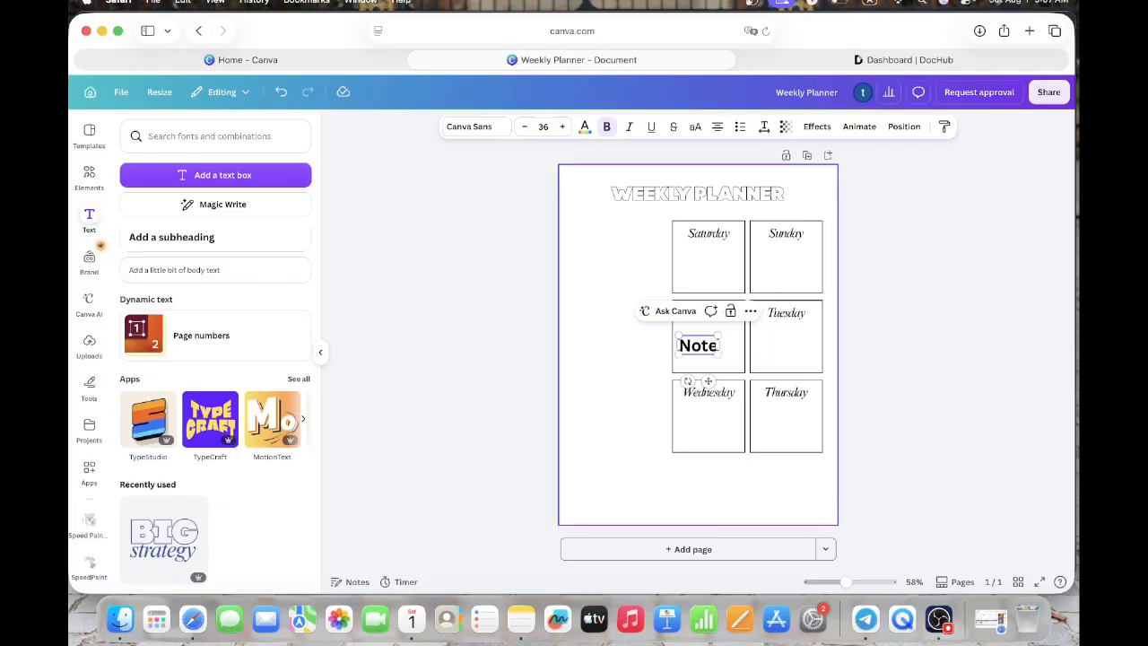
{"action": "type", "text": ":"}
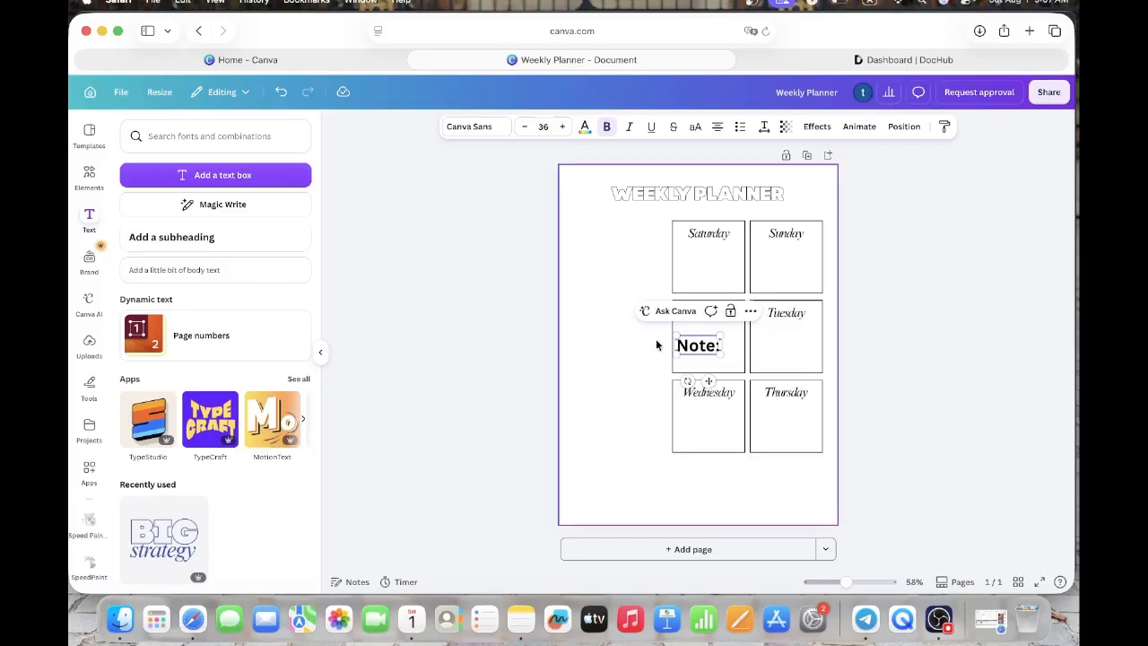
- Give the wide rounded box below the day boxes a solid outline with a stroke weight of 2
{"action": "left_click", "coordinate": [642, 474]}
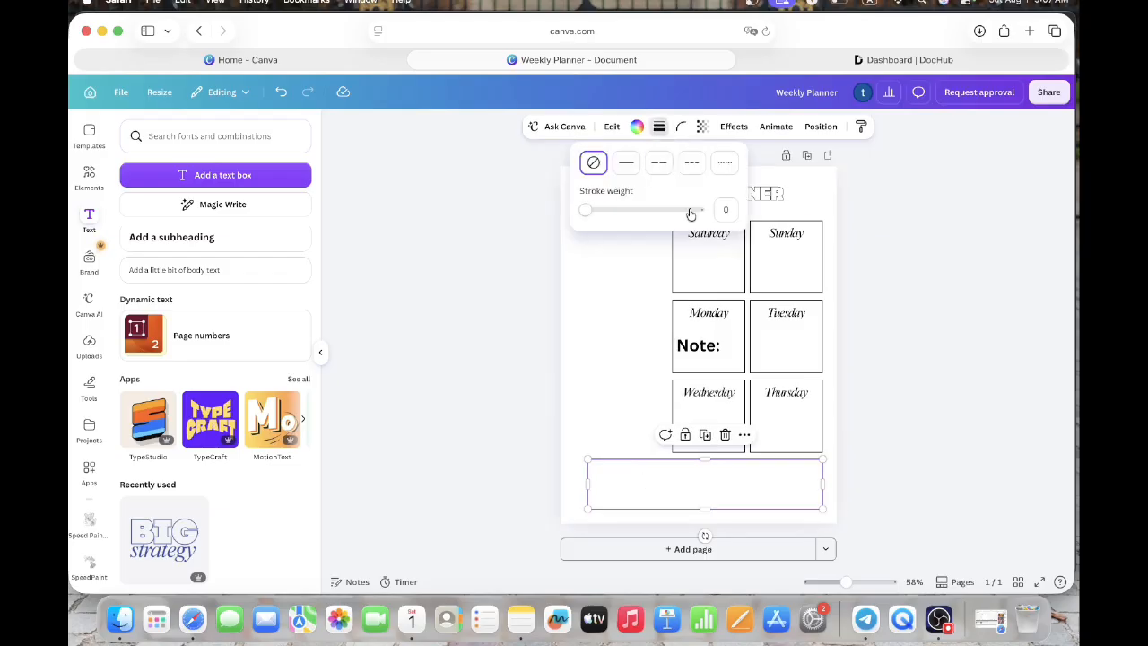
{"action": "left_click", "coordinate": [726, 209]}
{"action": "key", "text": "Return"}
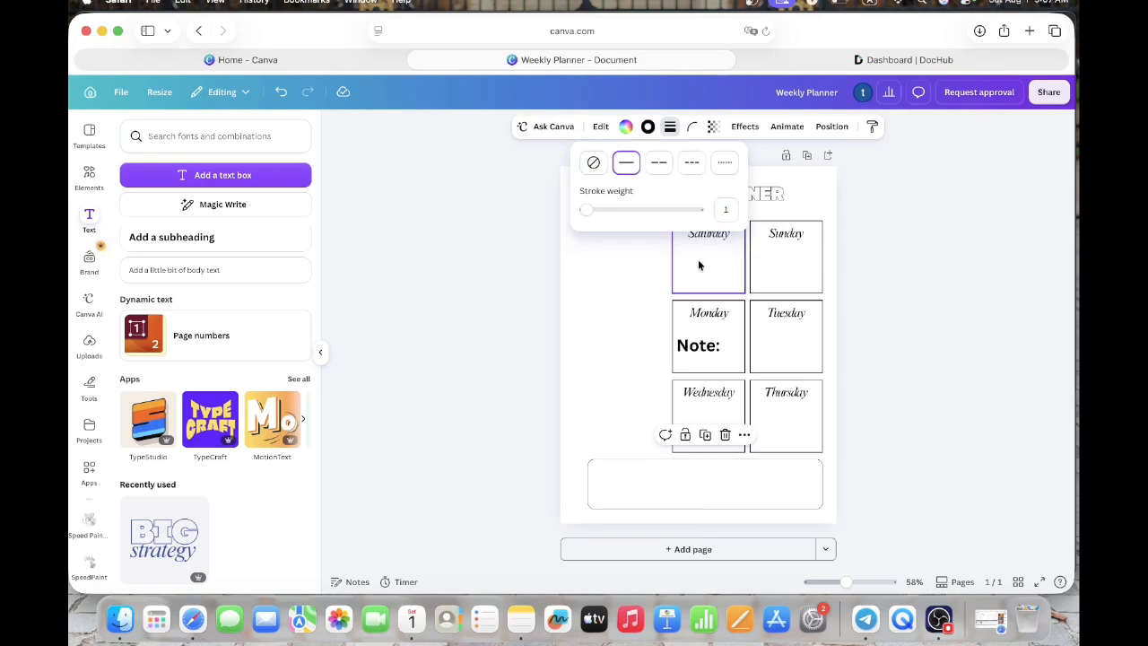
{"action": "left_click_drag", "start_coordinate": [728, 210], "coordinate": [719, 208]}
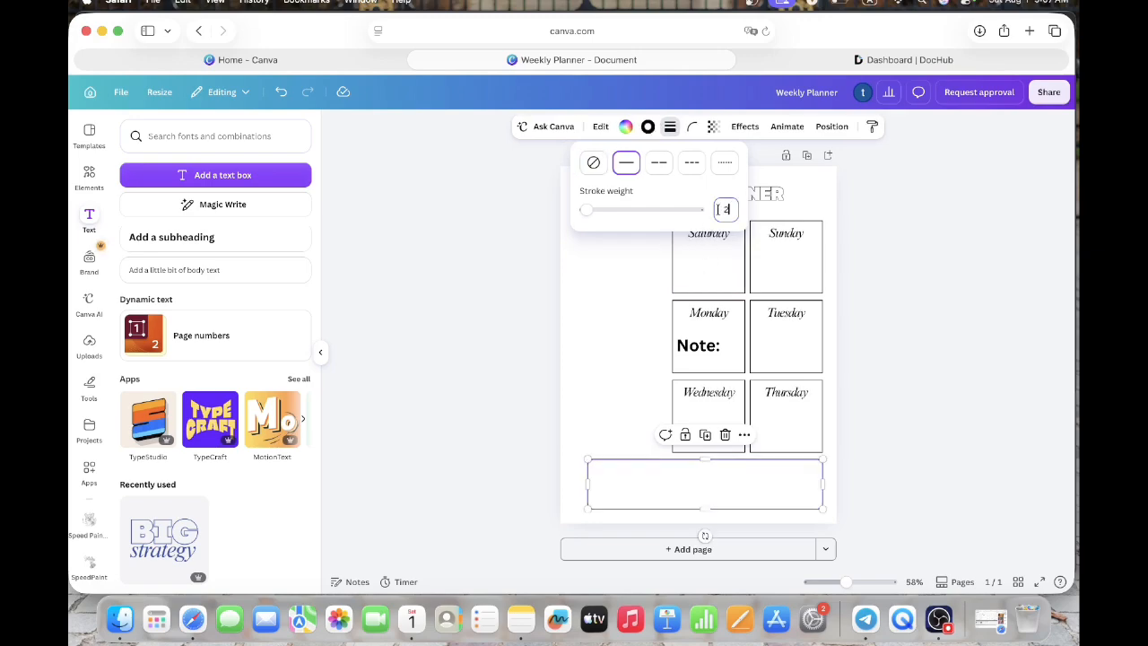
{"action": "left_click", "coordinate": [651, 328]}
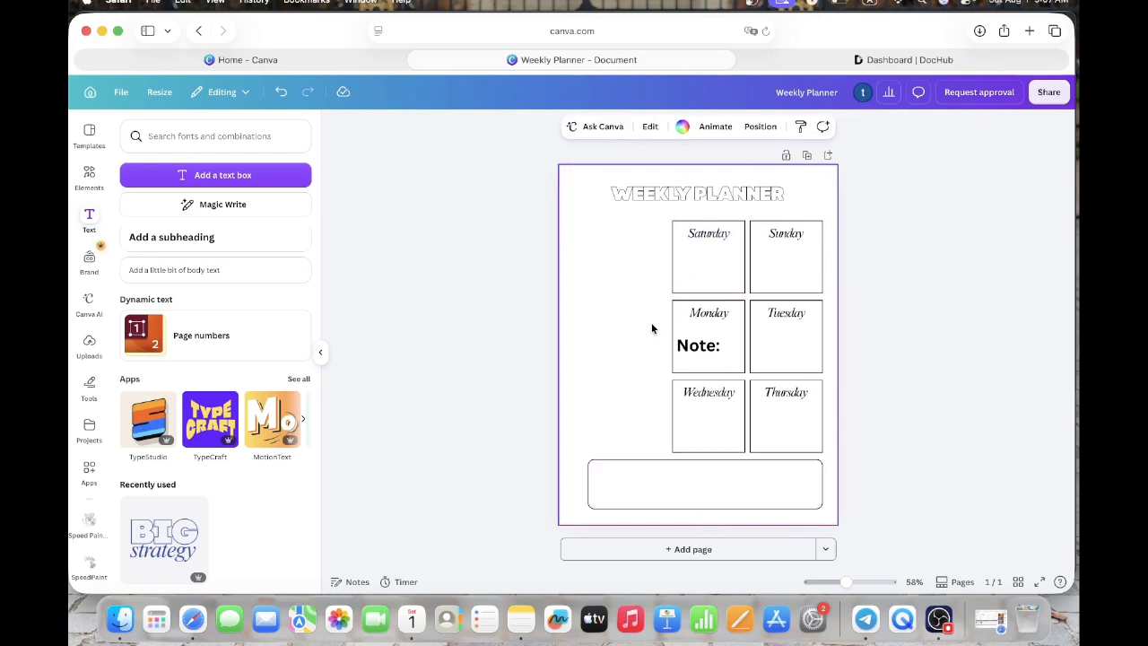
- Move the "Note:" text into the upper-left part of the wide rounded box and set its font to Anton
{"action": "left_click", "coordinate": [700, 355]}
{"action": "mouse_move", "coordinate": [700, 354]}
{"action": "left_mouse_down"}
{"action": "mouse_move", "coordinate": [669, 449]}
{"action": "mouse_move", "coordinate": [623, 477]}
{"action": "left_mouse_up"}
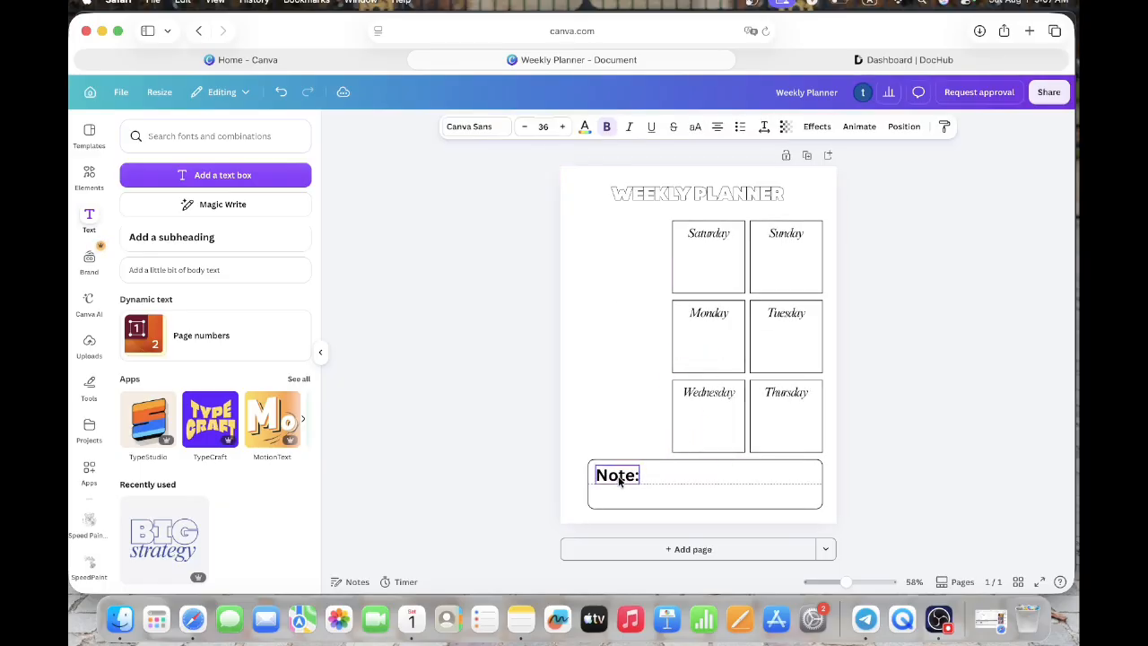
{"action": "left_click", "coordinate": [489, 131]}
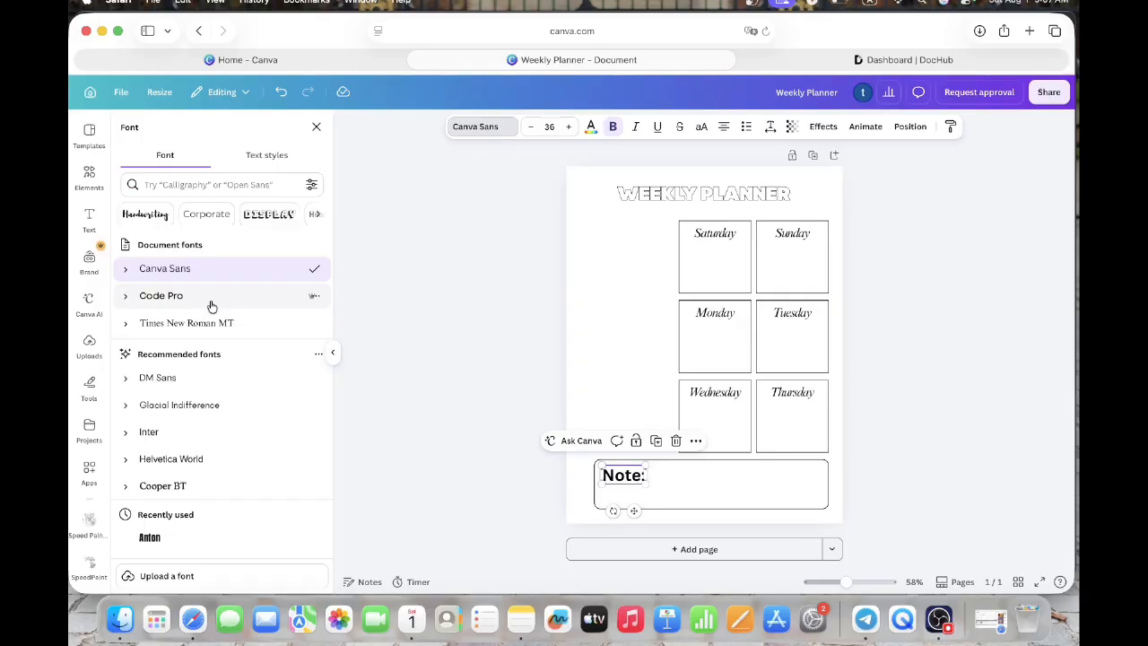
{"action": "scroll", "coordinate": [201, 458], "scroll_direction": "down", "scroll_amount": 1}
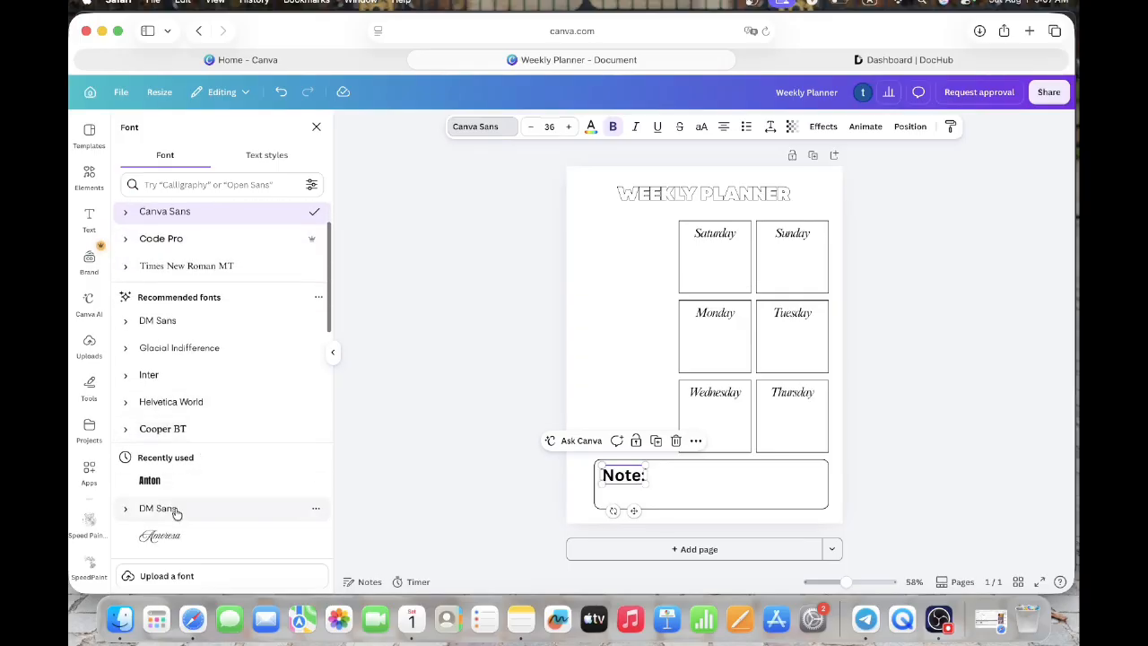
{"action": "scroll", "coordinate": [180, 536], "scroll_direction": "down", "scroll_amount": 2}
{"action": "scroll", "coordinate": [179, 535], "scroll_direction": "down", "scroll_amount": 5}
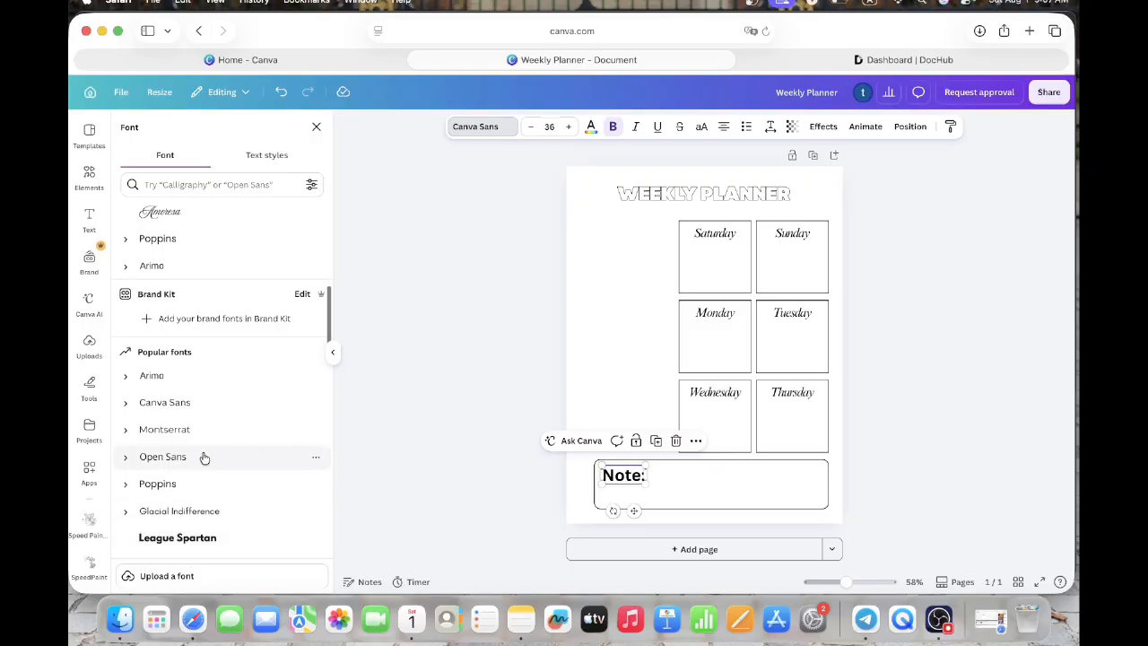
{"action": "scroll", "coordinate": [208, 422], "scroll_direction": "up", "scroll_amount": 1}
{"action": "scroll", "coordinate": [209, 421], "scroll_direction": "up", "scroll_amount": 8}
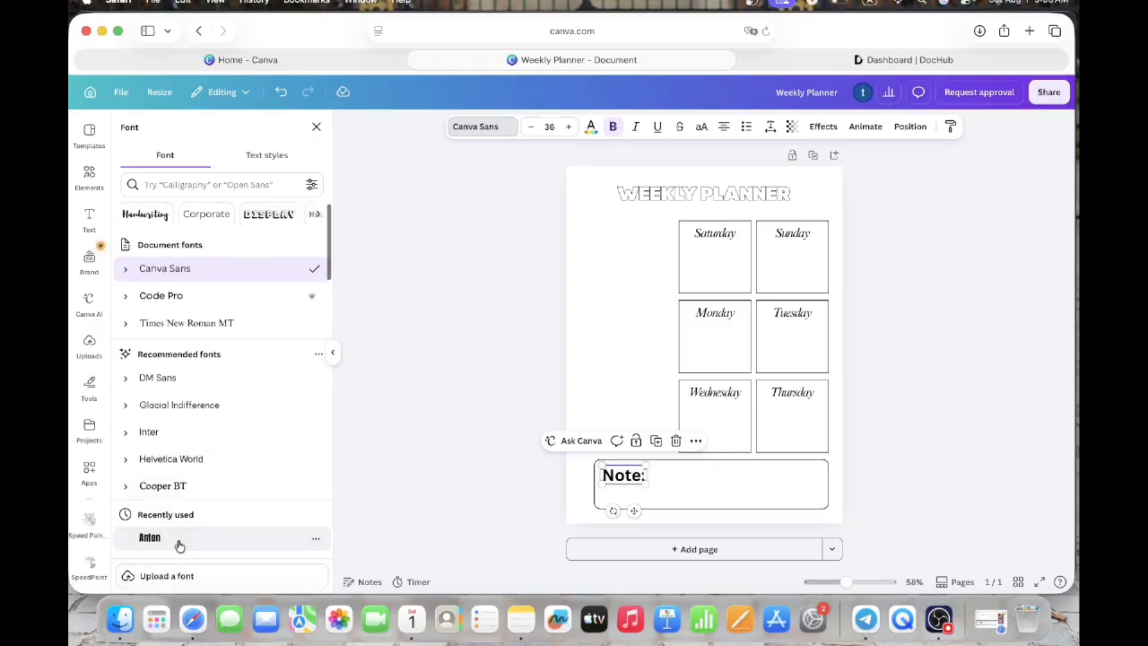
{"action": "left_click", "coordinate": [178, 539]}
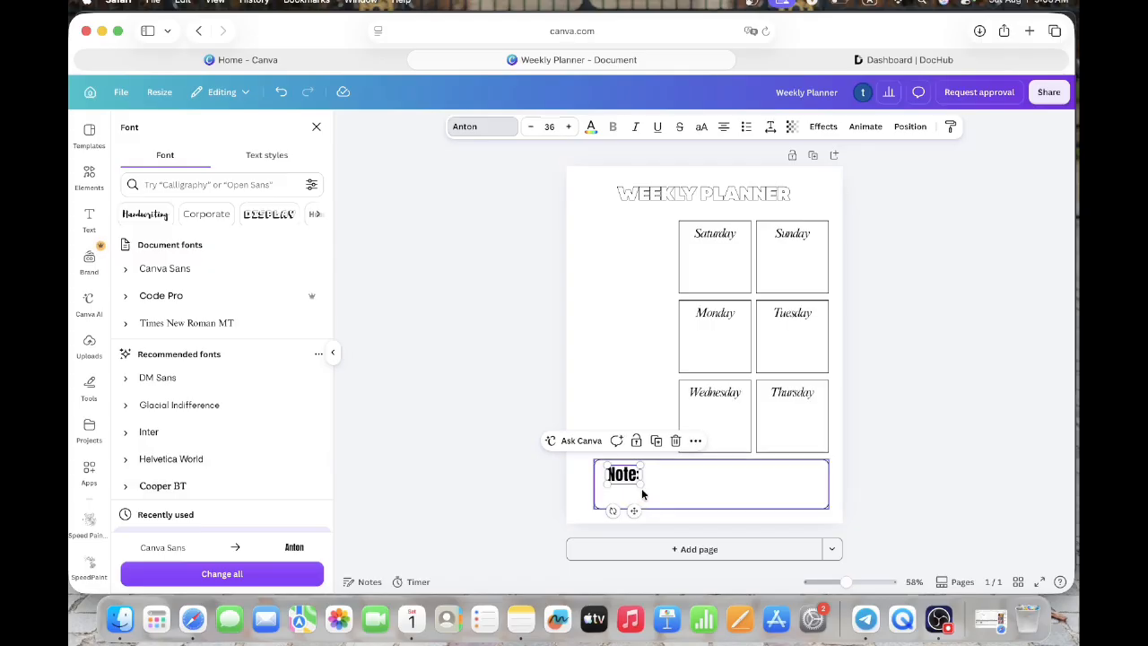
{"action": "left_click_drag", "start_coordinate": [633, 510], "coordinate": [629, 510]}
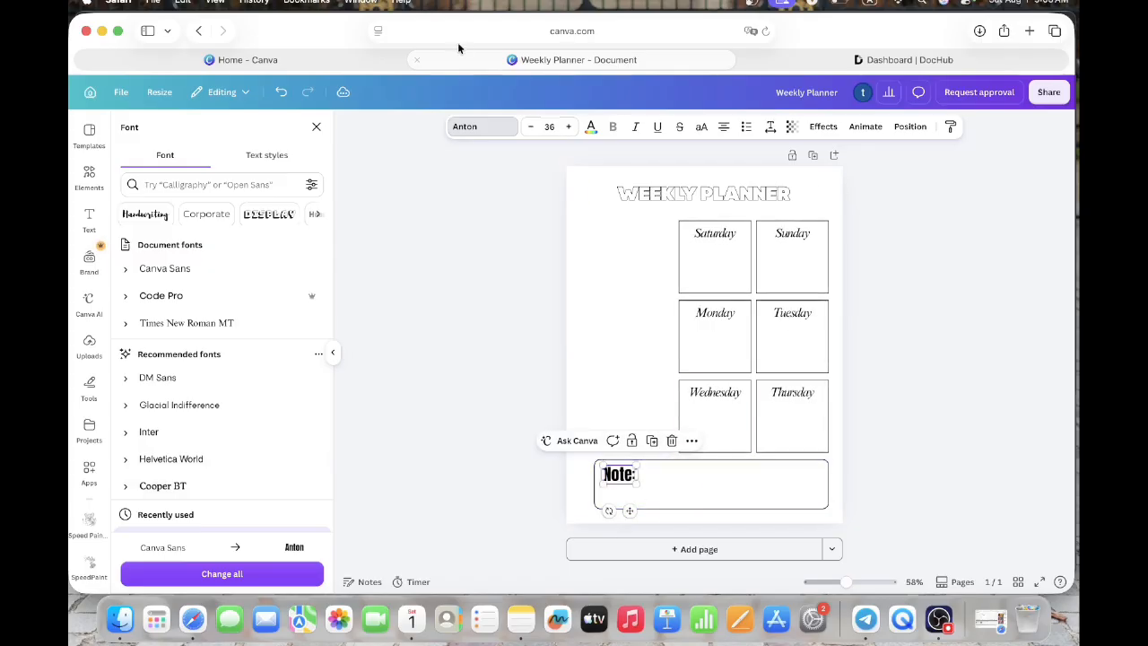
- Set the "Note:" text to size 28 and nudge it closer to the upper-left corner of its box
{"action": "left_click", "coordinate": [549, 126]}
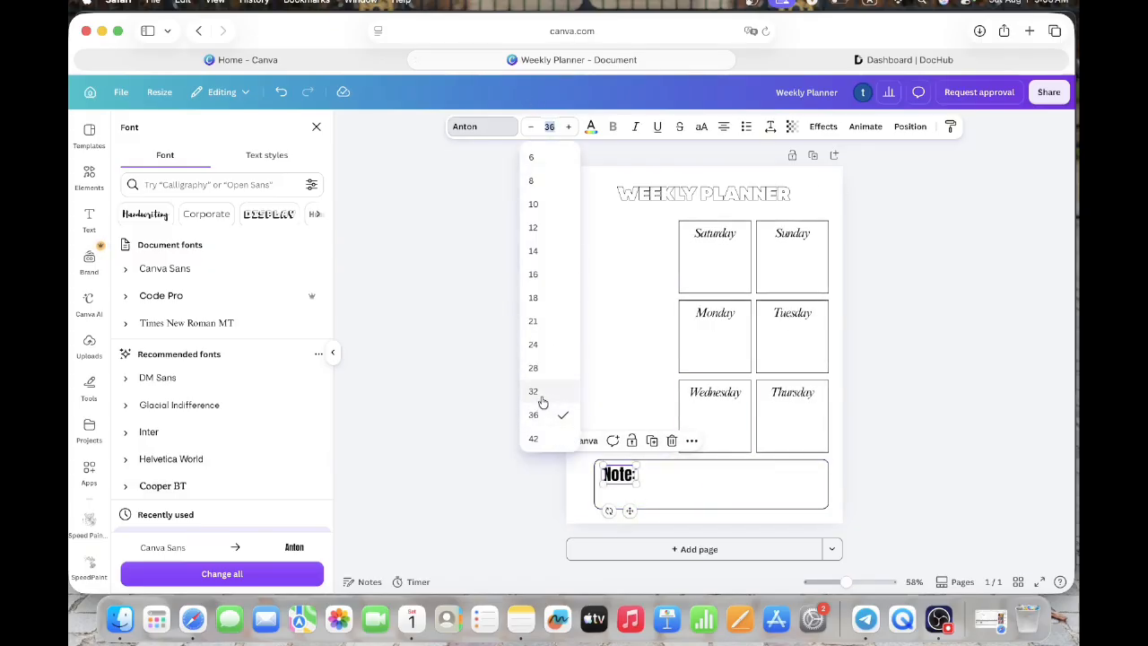
{"action": "left_click", "coordinate": [543, 369]}
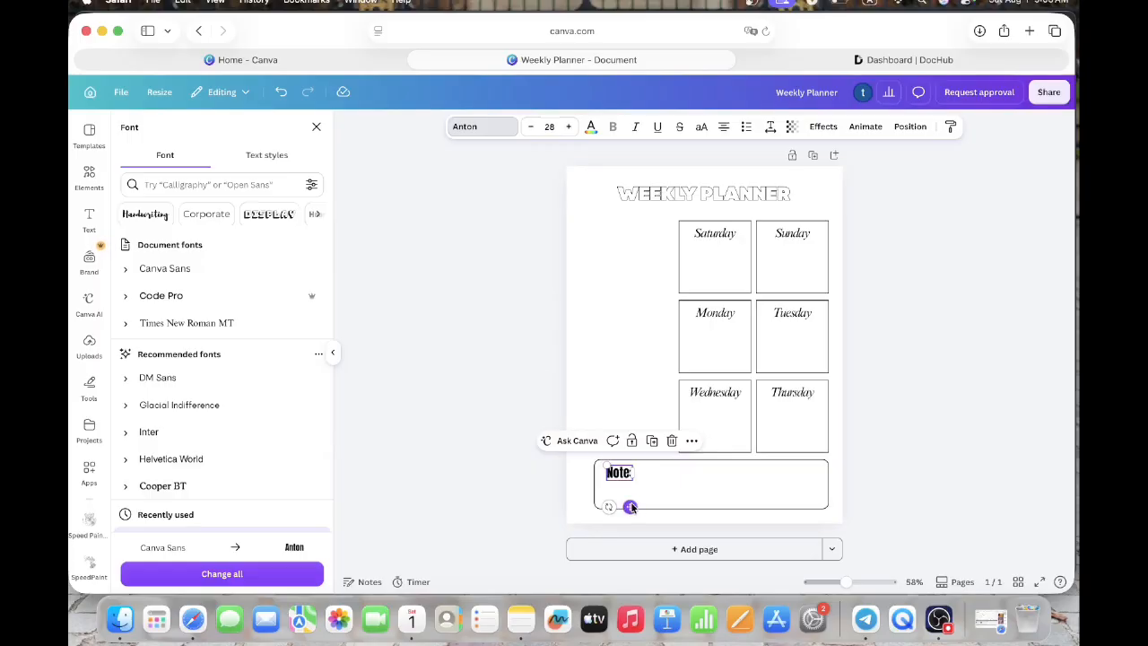
{"action": "left_click_drag", "start_coordinate": [630, 506], "coordinate": [623, 506]}
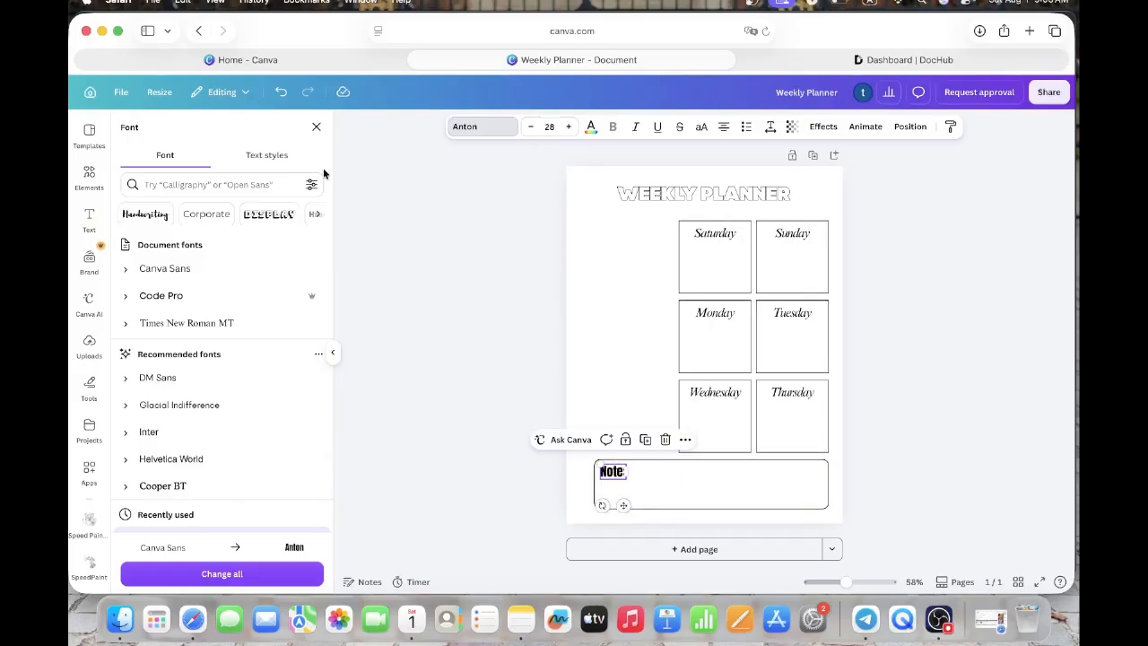
{"action": "left_click", "coordinate": [316, 126]}
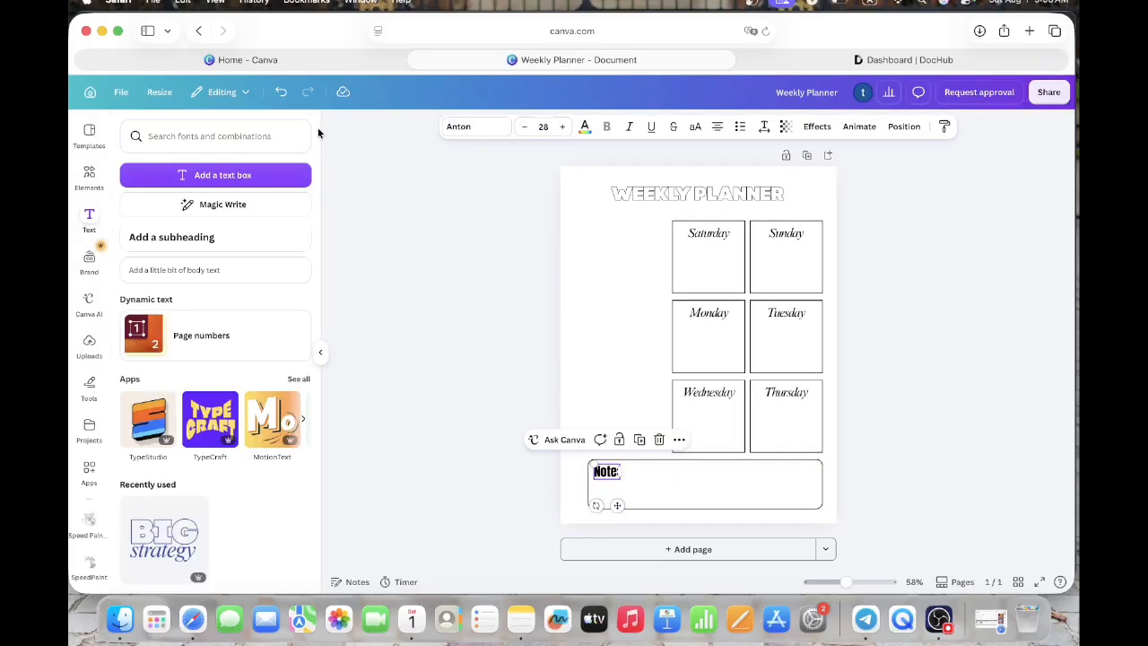
- Search the elements for "line", add a plain solid line shape, and place it in the empty area beside the "Saturday" box
{"action": "left_click", "coordinate": [89, 178]}
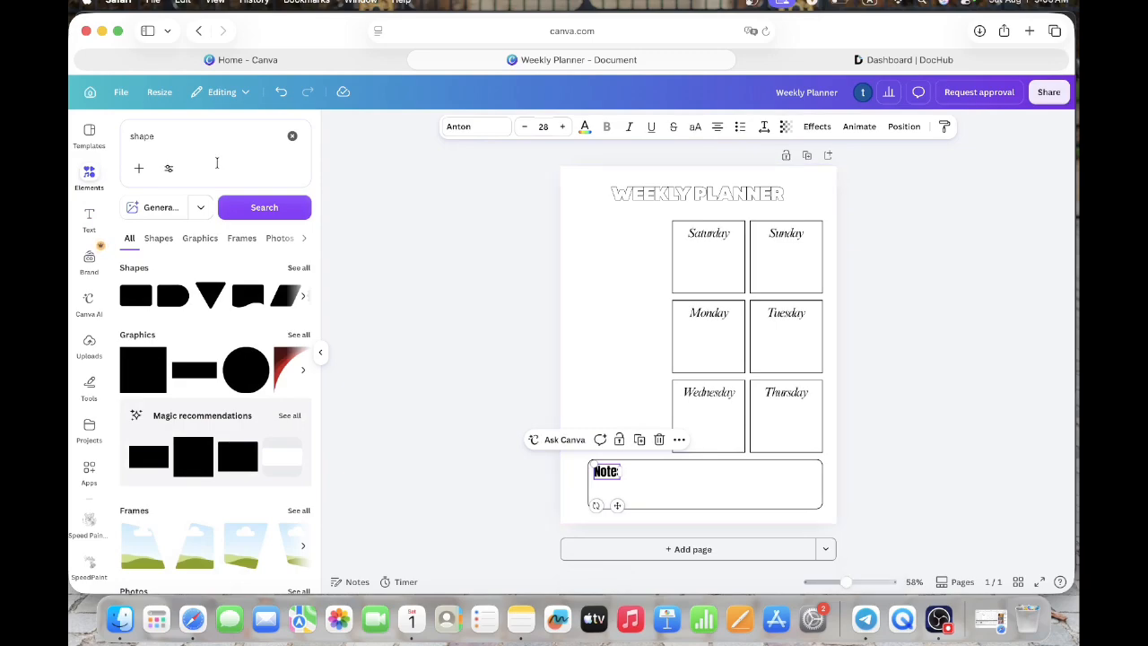
{"action": "left_click", "coordinate": [292, 135]}
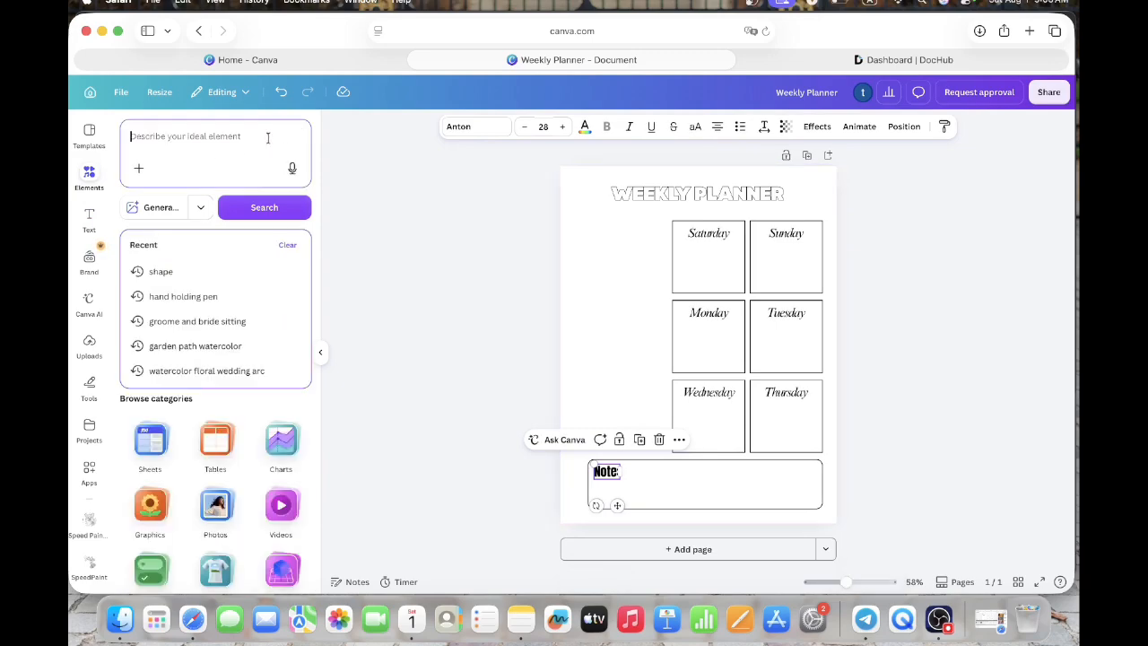
{"action": "type", "text": "line"}
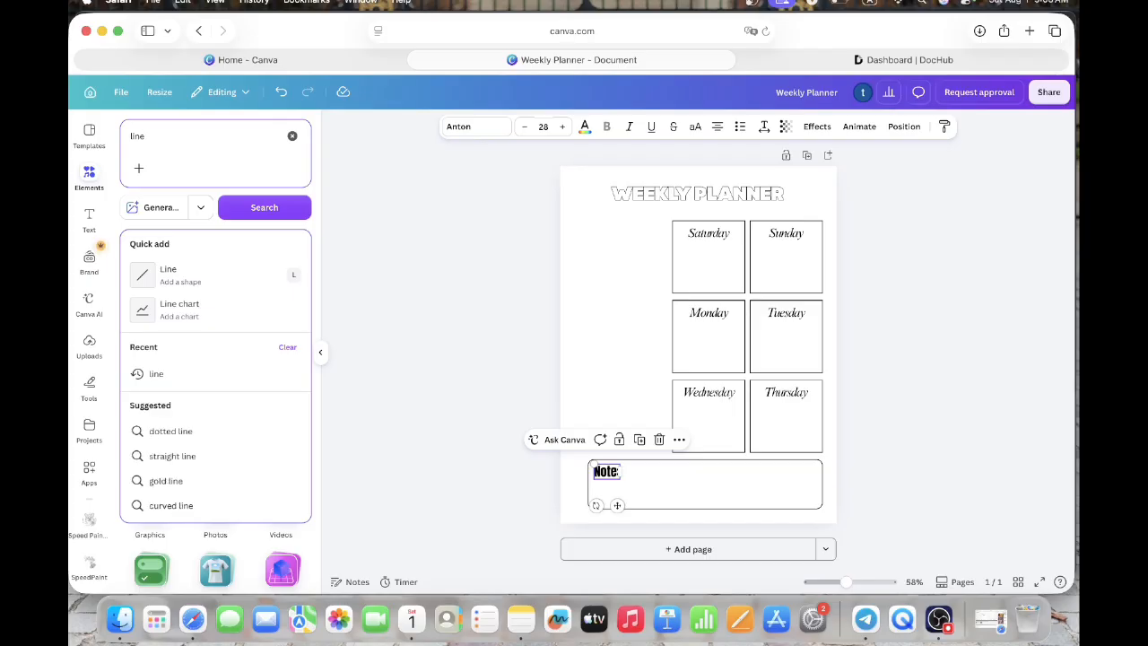
{"action": "key", "text": "Return"}
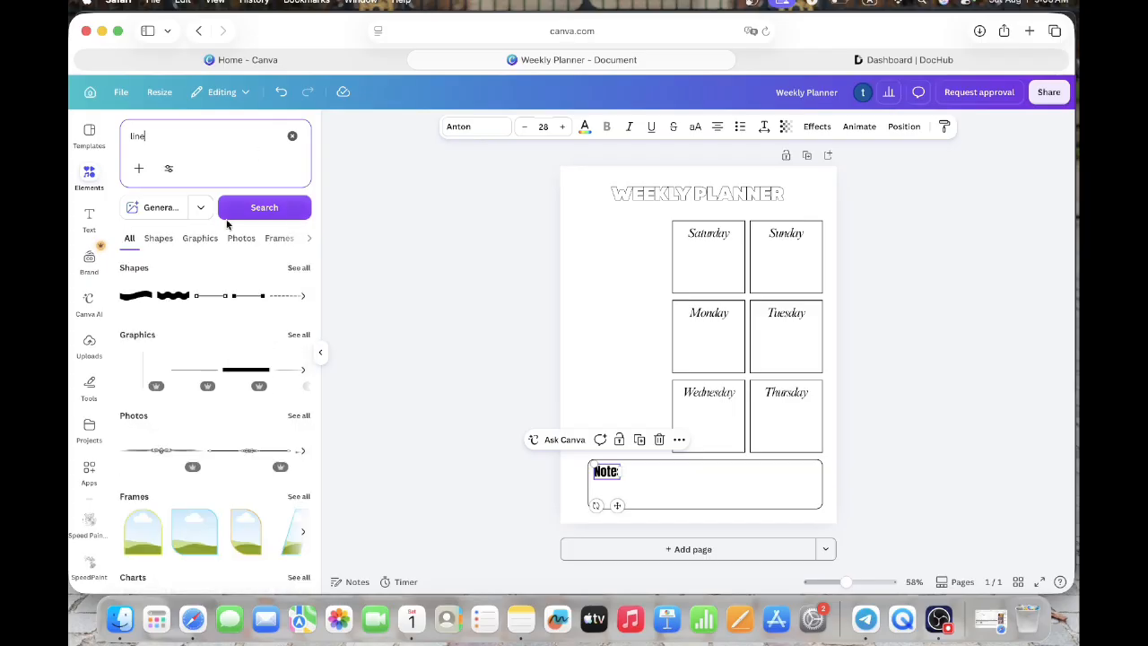
{"action": "left_click", "coordinate": [157, 244]}
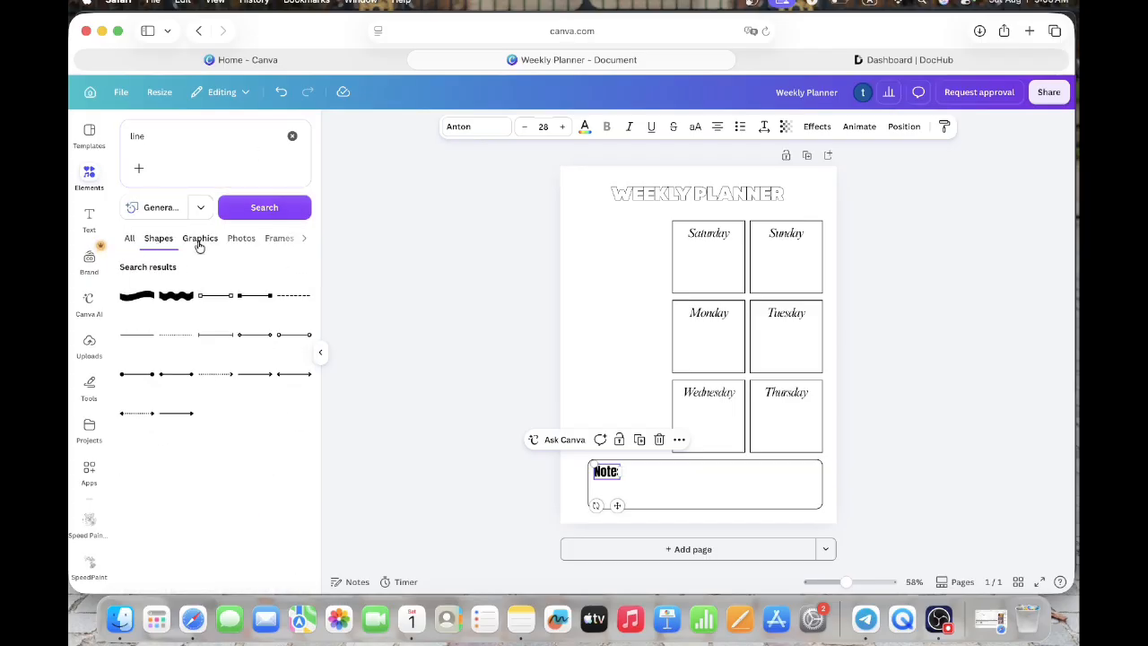
{"action": "left_click", "coordinate": [137, 340]}
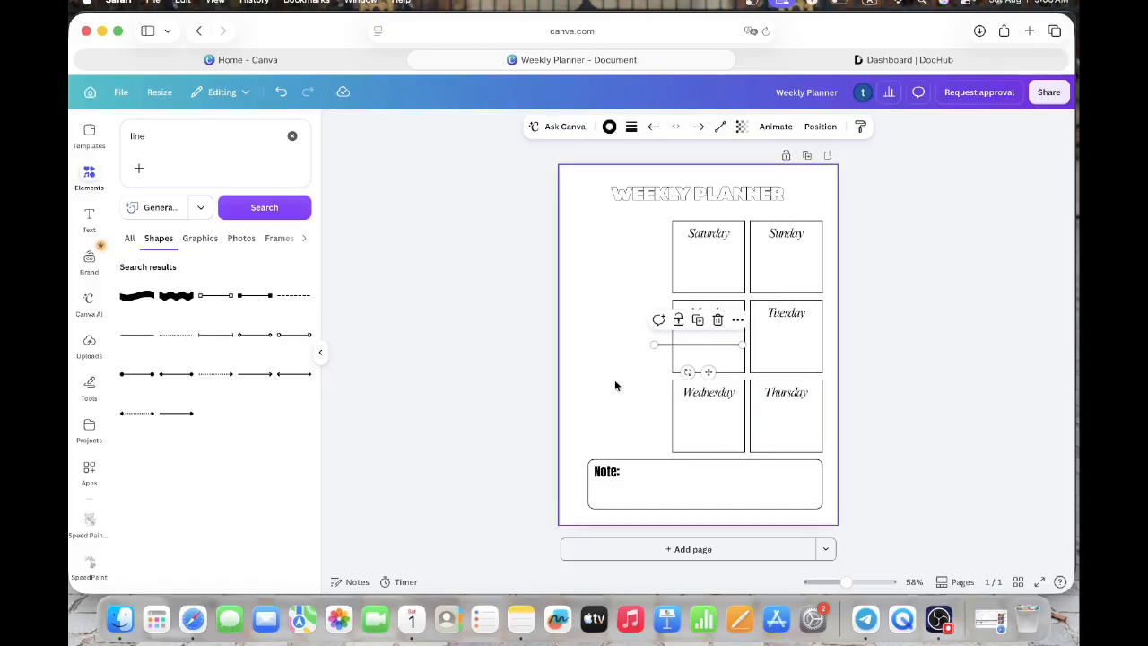
{"action": "left_click_drag", "start_coordinate": [709, 371], "coordinate": [633, 266]}
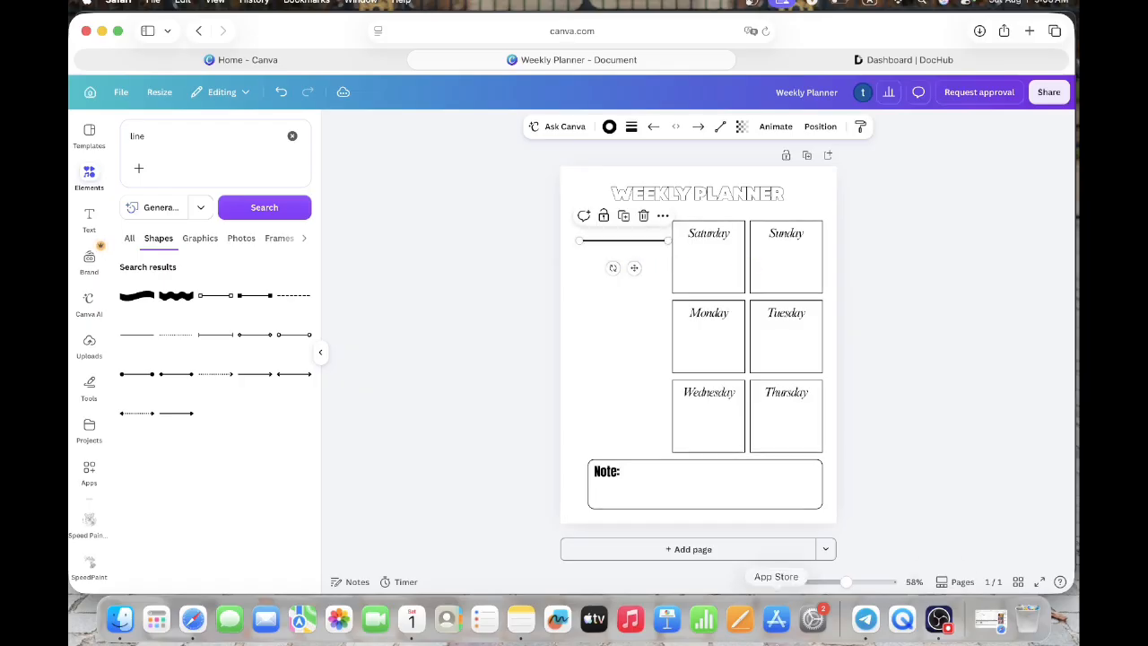
- Set the stroke weight of the line beside the "Saturday" box to 1
{"action": "left_click", "coordinate": [631, 126]}
{"action": "left_click_drag", "start_coordinate": [702, 233], "coordinate": [680, 233]}
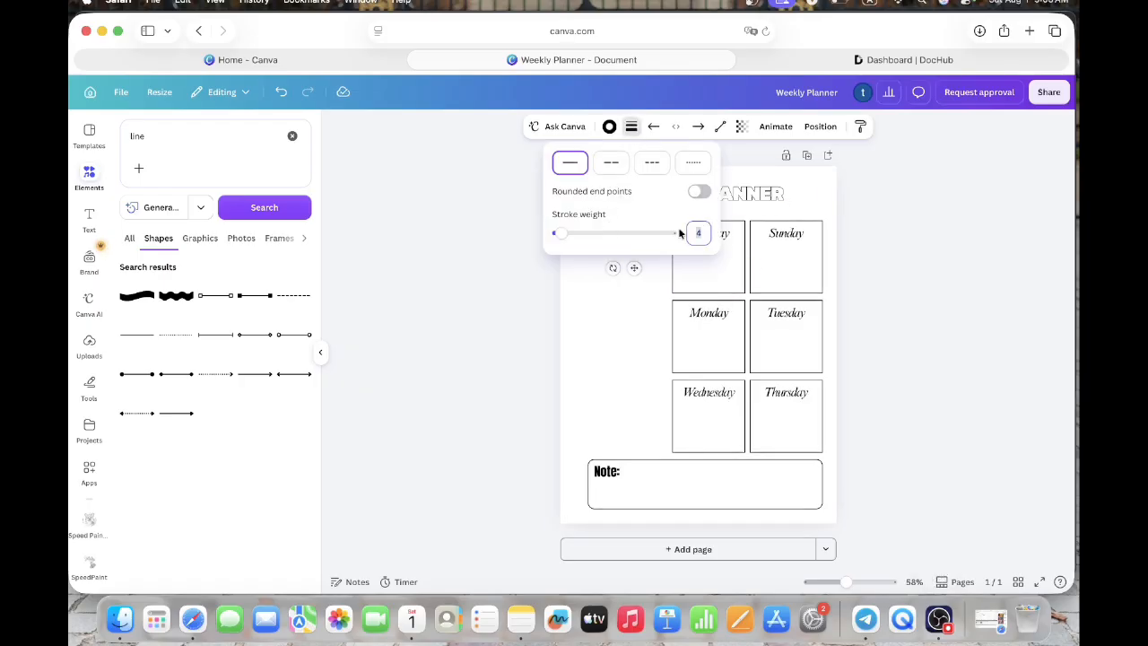
{"action": "type", "text": "1"}
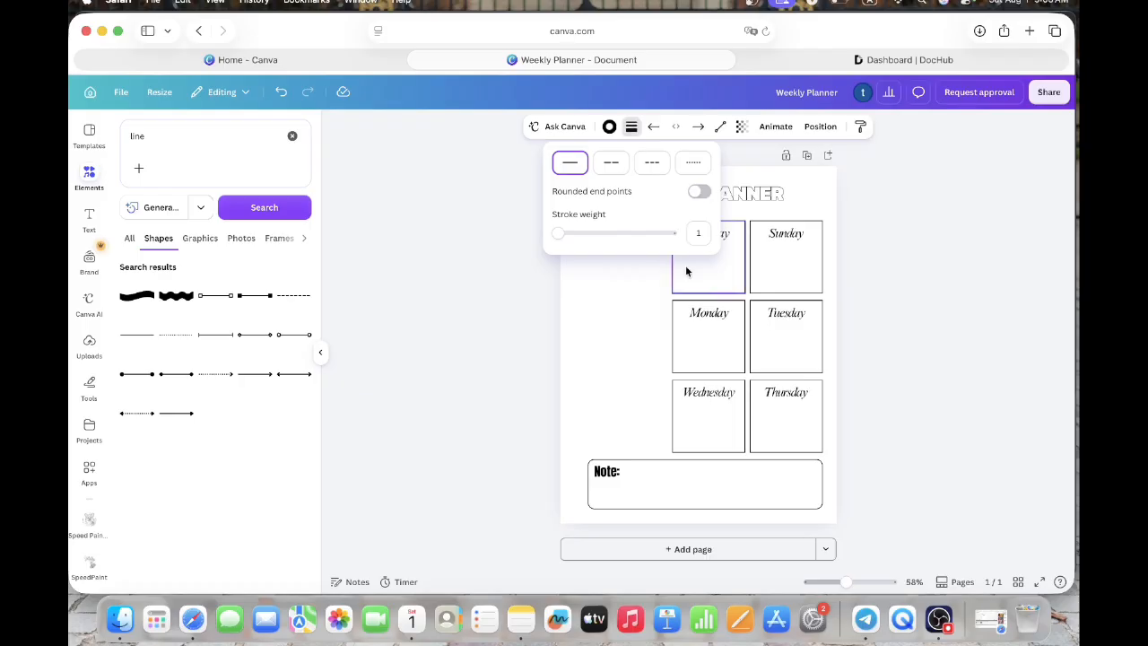
{"action": "left_click", "coordinate": [613, 301]}
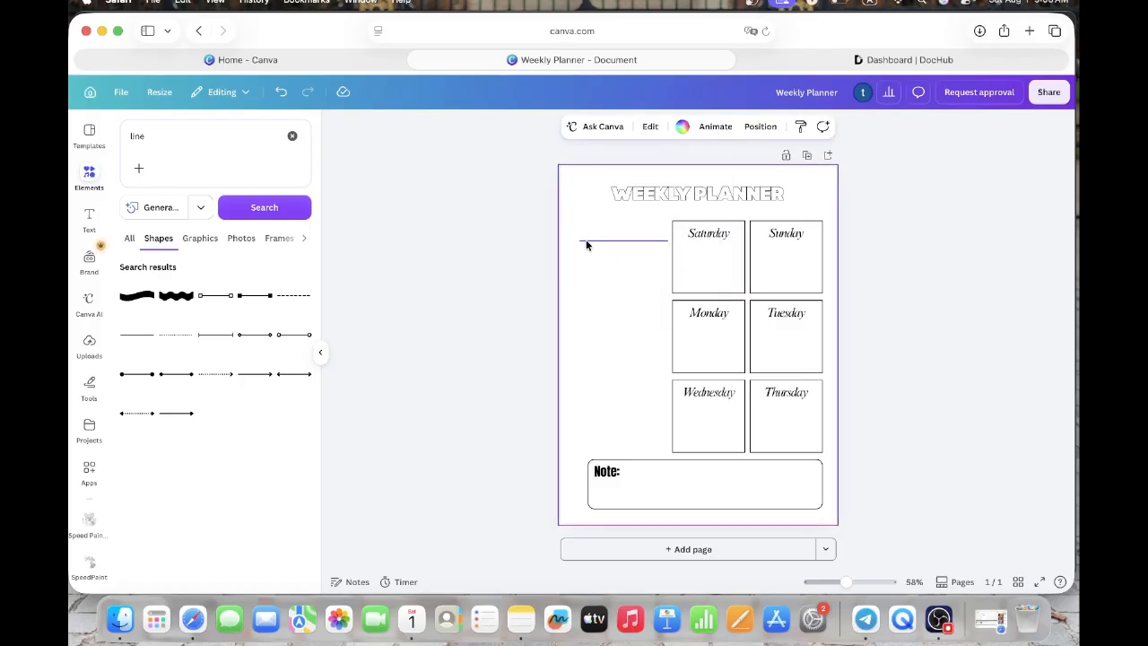
- Search the elements for "circle", limit the results to shapes, and add a full solid circle to the page
{"action": "left_click", "coordinate": [294, 134]}
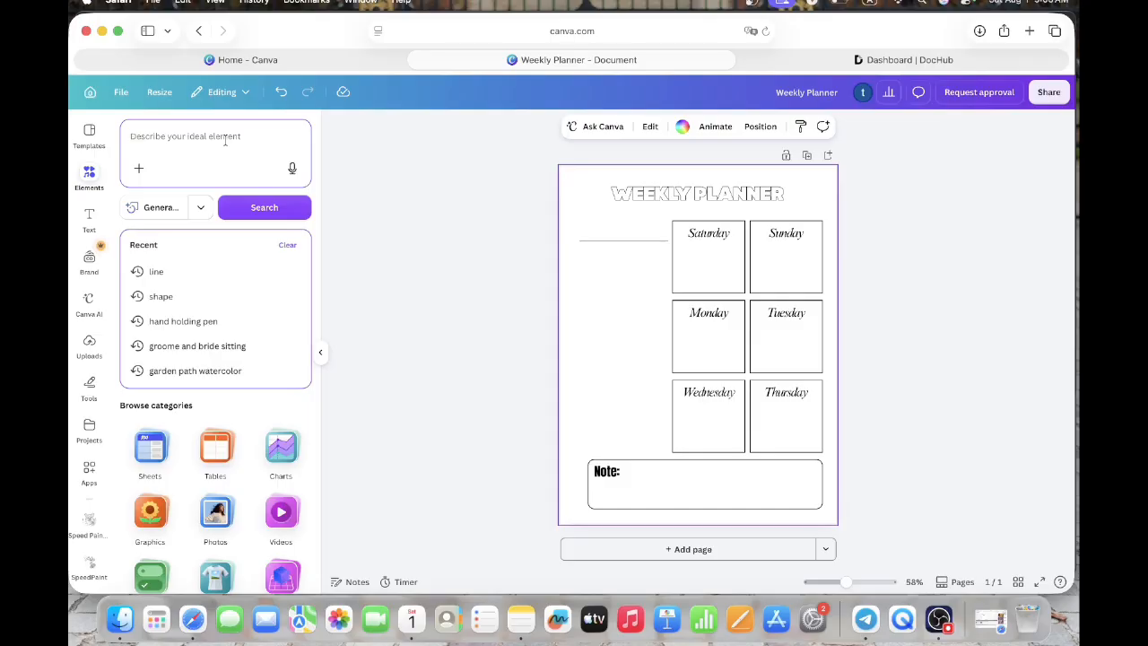
{"action": "type", "text": "c"}
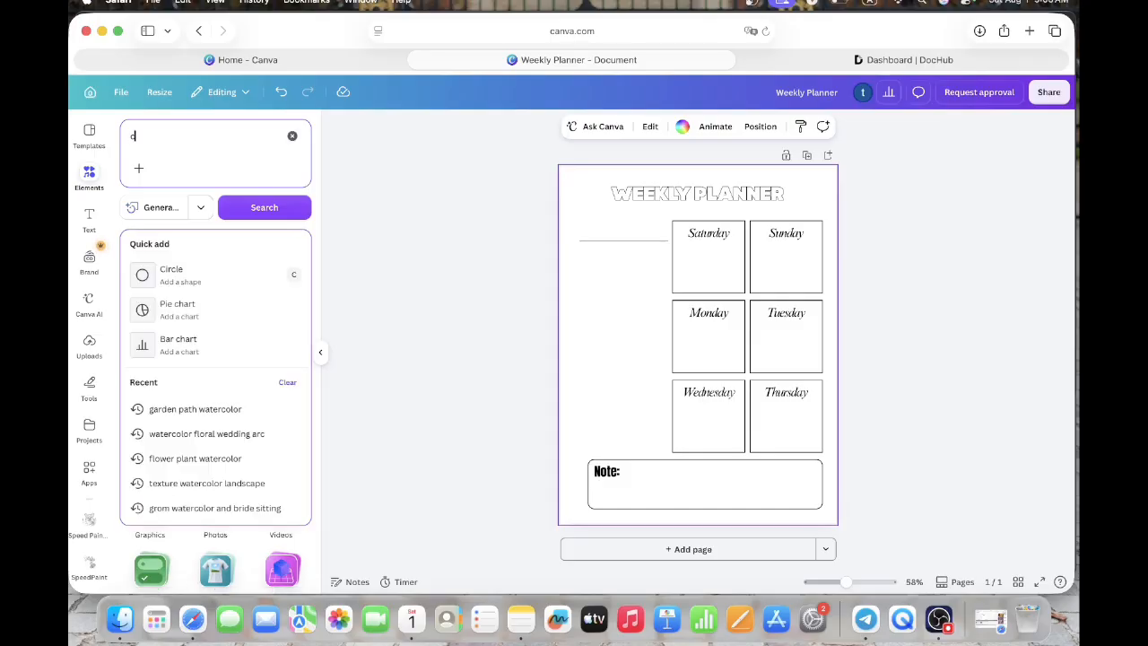
{"action": "type", "text": "ircl"}
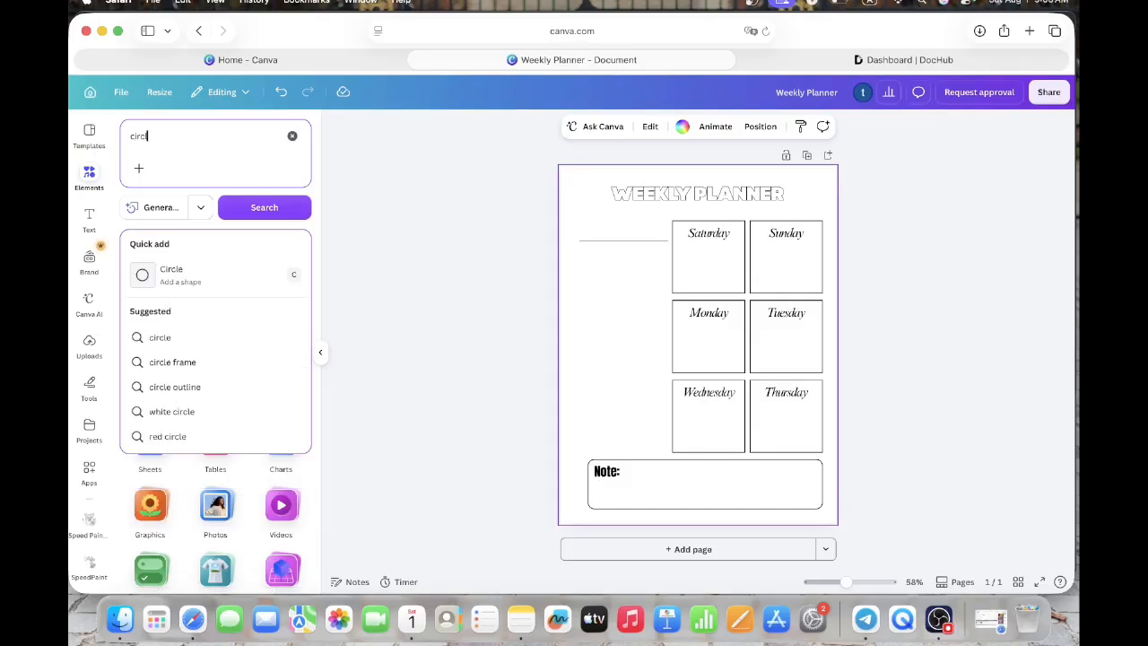
{"action": "type", "text": "e"}
{"action": "key", "text": "Return"}
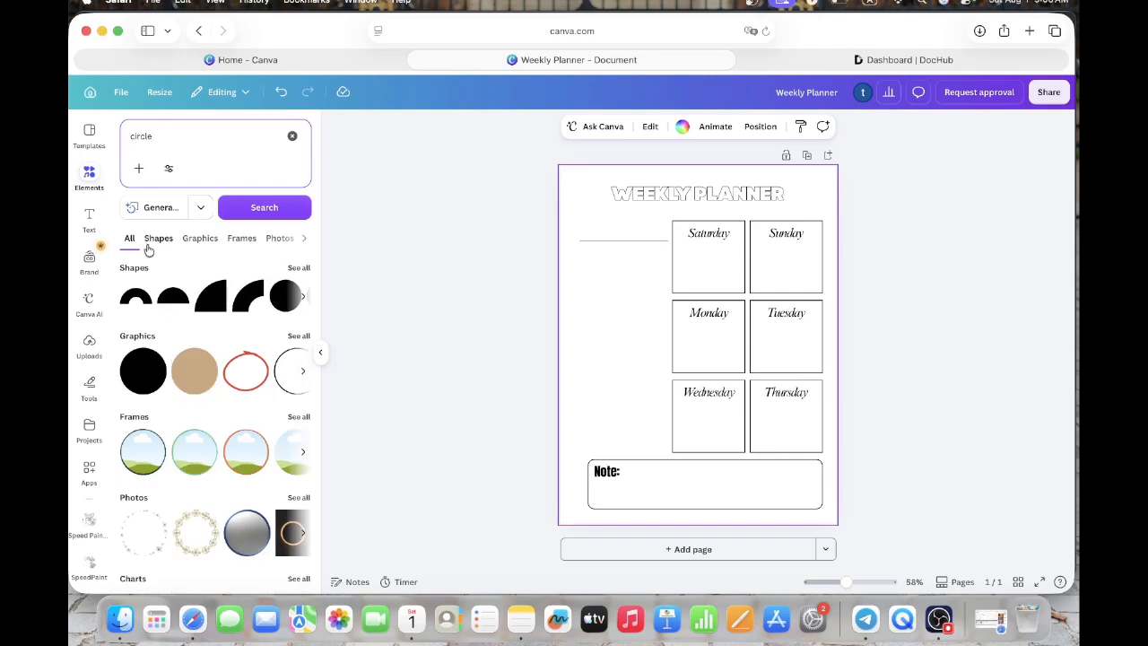
{"action": "left_click", "coordinate": [157, 240]}
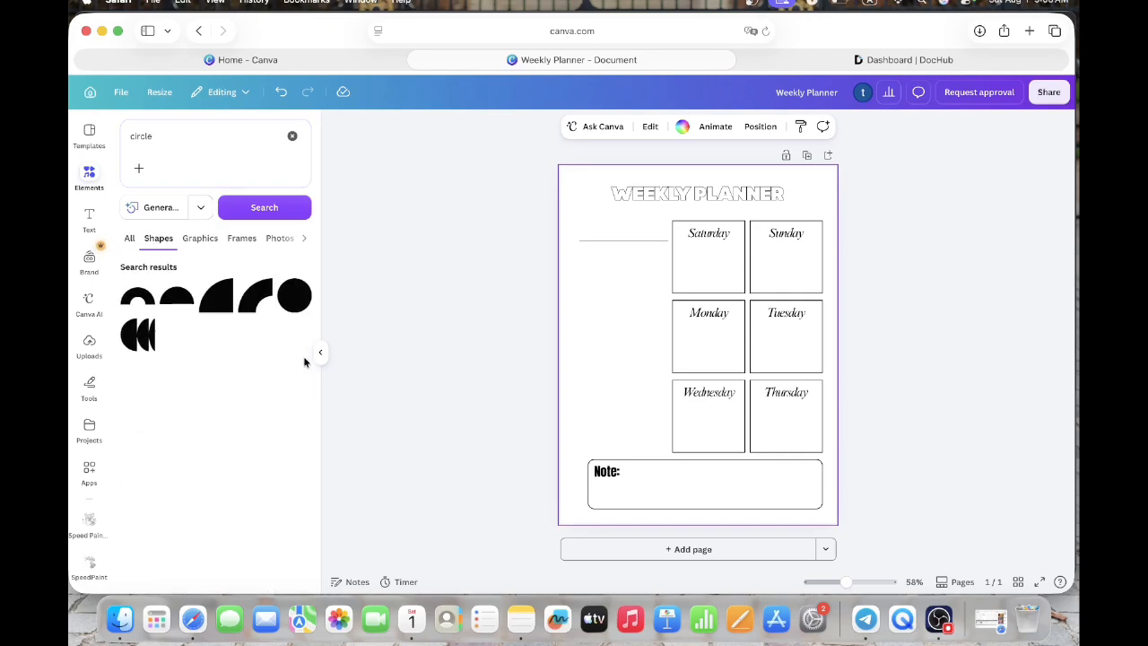
{"action": "left_click", "coordinate": [290, 307]}
- Shrink the circle to bullet size and place it just above the outer end of the line beside the "Saturday" box
{"action": "left_click_drag", "start_coordinate": [738, 306], "coordinate": [660, 368]}
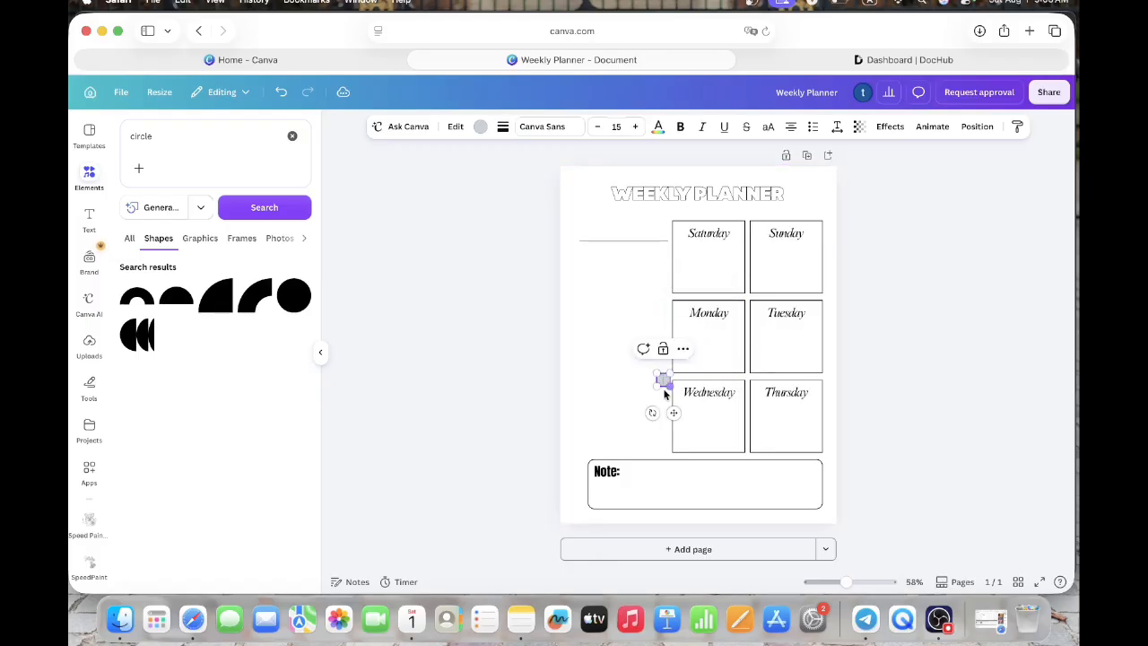
{"action": "left_click_drag", "start_coordinate": [675, 414], "coordinate": [592, 266]}
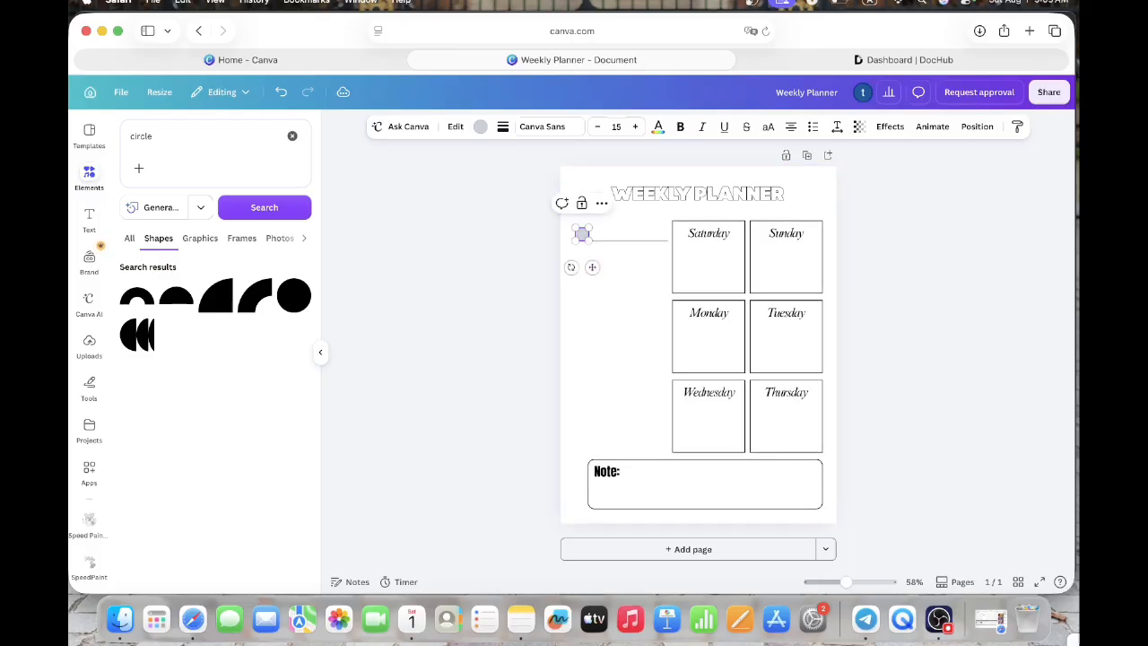
{"action": "left_click", "coordinate": [638, 436]}
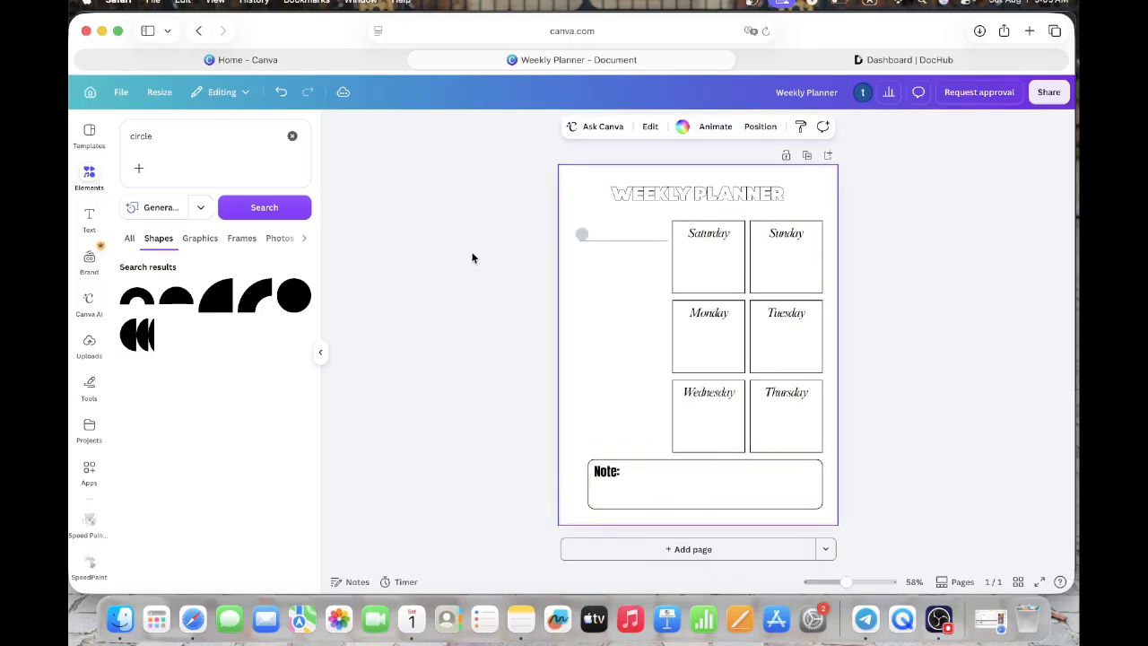
{"action": "left_click", "coordinate": [580, 234]}
{"action": "left_click_drag", "start_coordinate": [581, 234], "coordinate": [582, 229]}
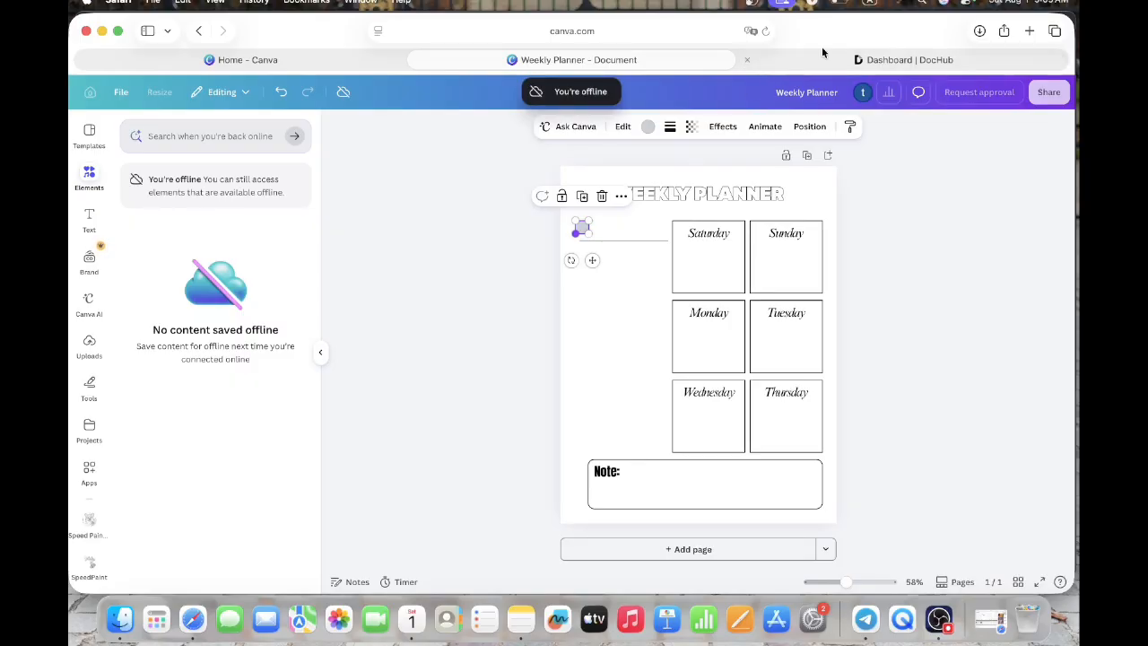
{"action": "left_click", "coordinate": [895, 4]}
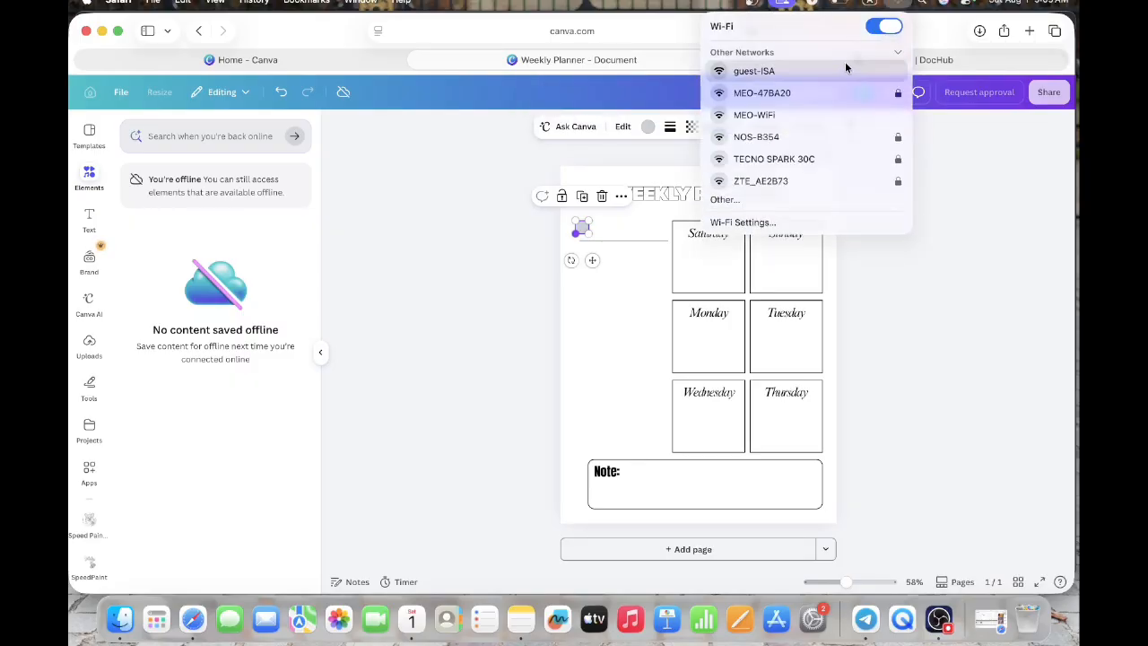
{"action": "left_click", "coordinate": [579, 292]}
- Fill the small circle at the line's outer end with black
{"action": "left_click", "coordinate": [583, 229]}
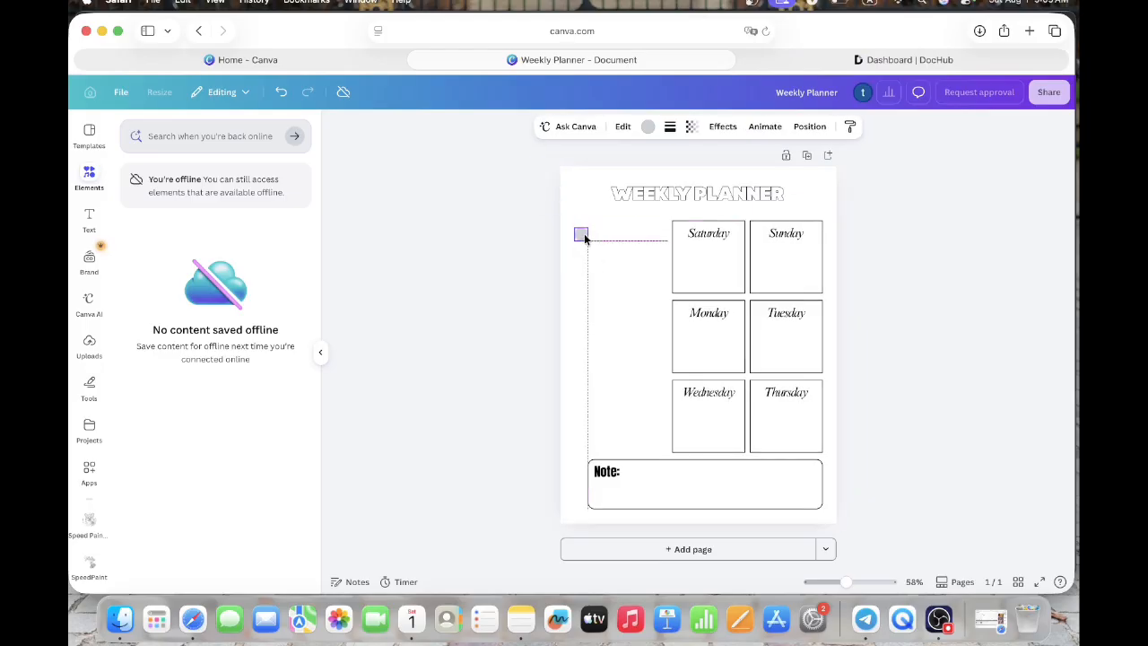
{"action": "left_click", "coordinate": [645, 127]}
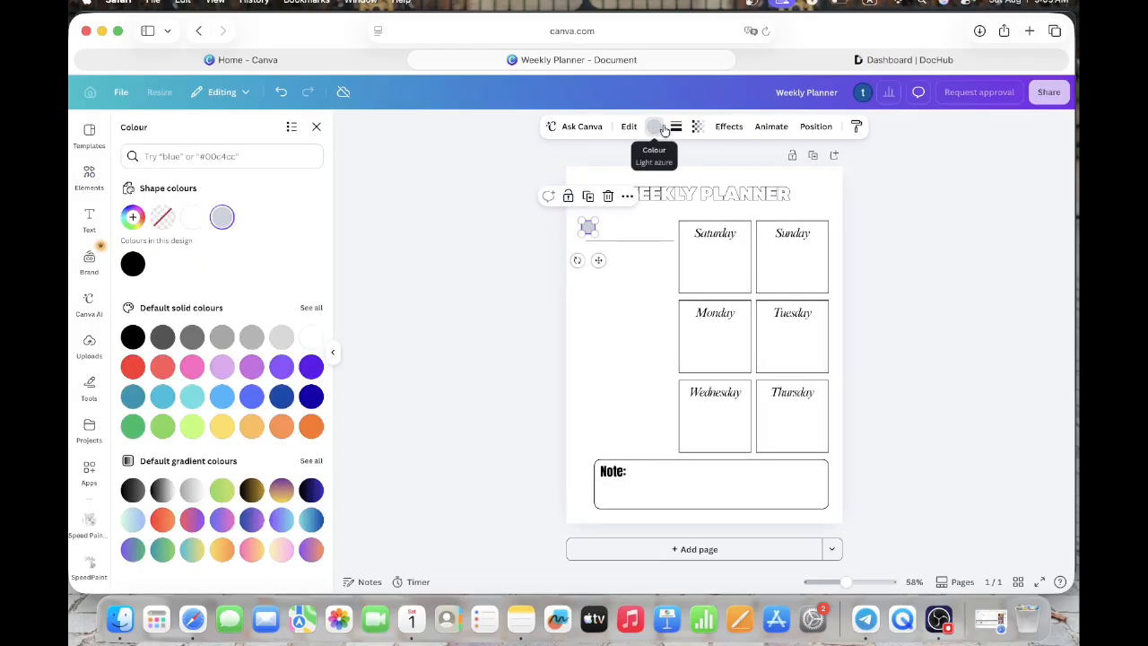
{"action": "left_click", "coordinate": [133, 263]}
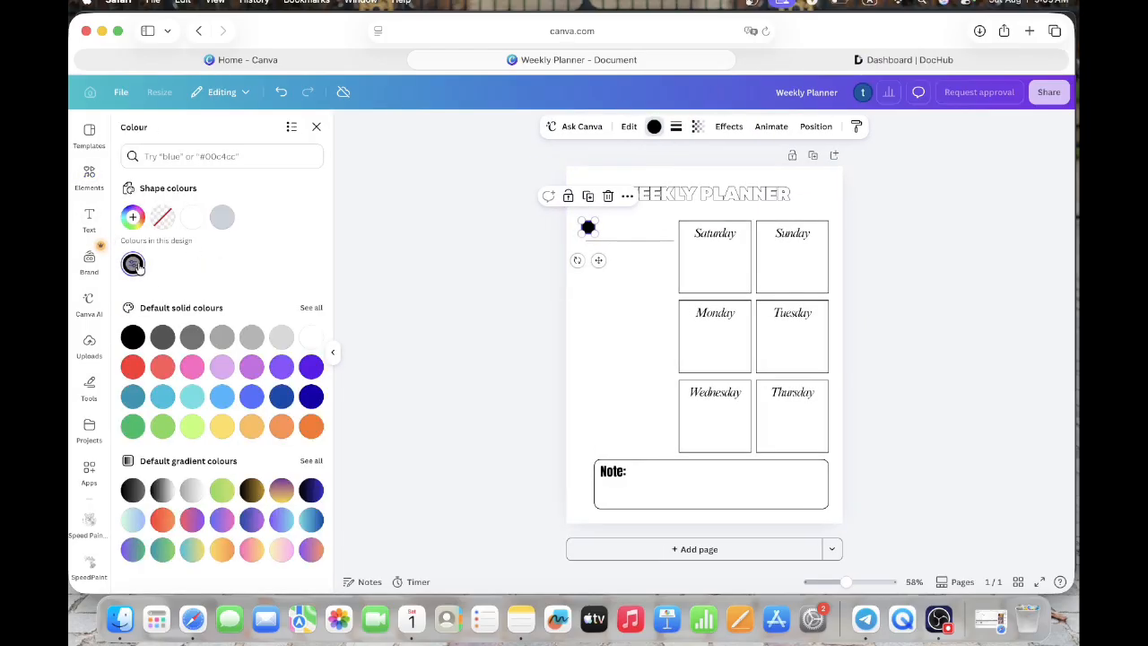
{"action": "left_click", "coordinate": [315, 127]}
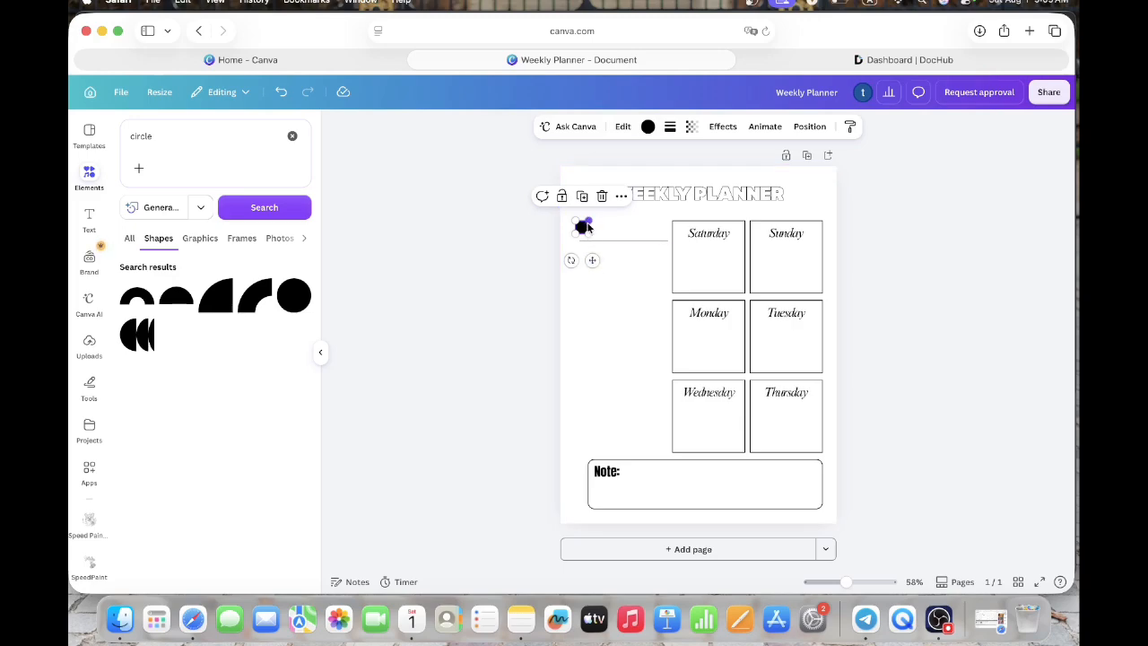
- Make the circle slightly smaller so it sits just above the line at its outer end
{"action": "left_click_drag", "start_coordinate": [588, 224], "coordinate": [593, 258]}
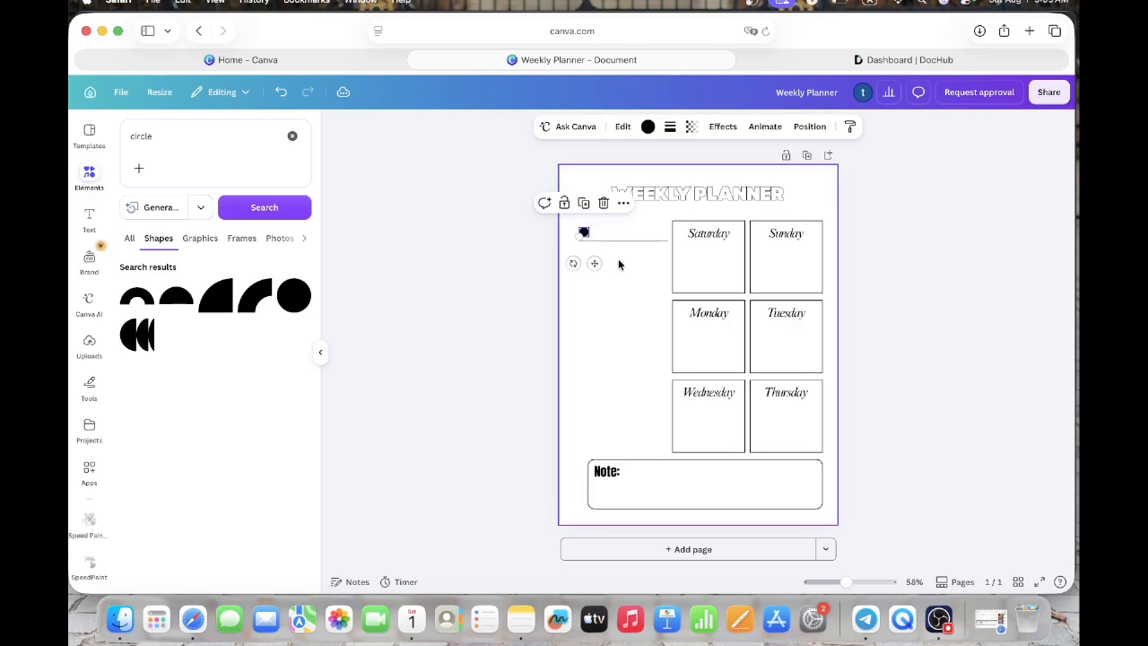
{"action": "left_click", "coordinate": [618, 261]}
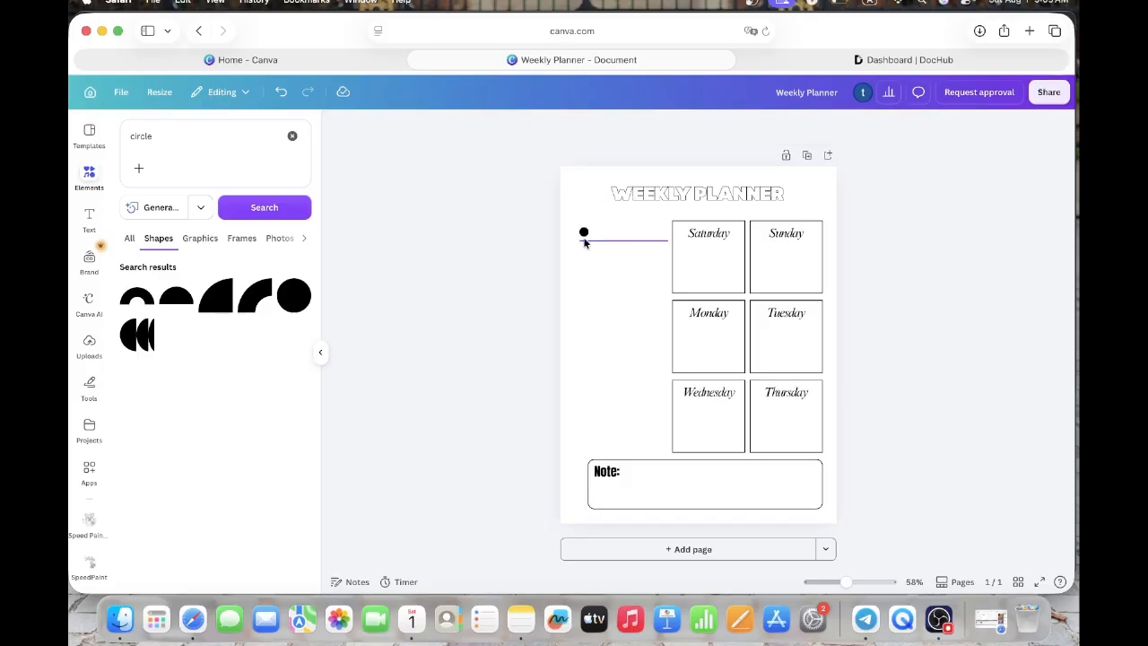
- Change the circle's fill to white and set its stroke weight to 3
{"action": "left_click", "coordinate": [583, 231]}
{"action": "left_click", "coordinate": [647, 126]}
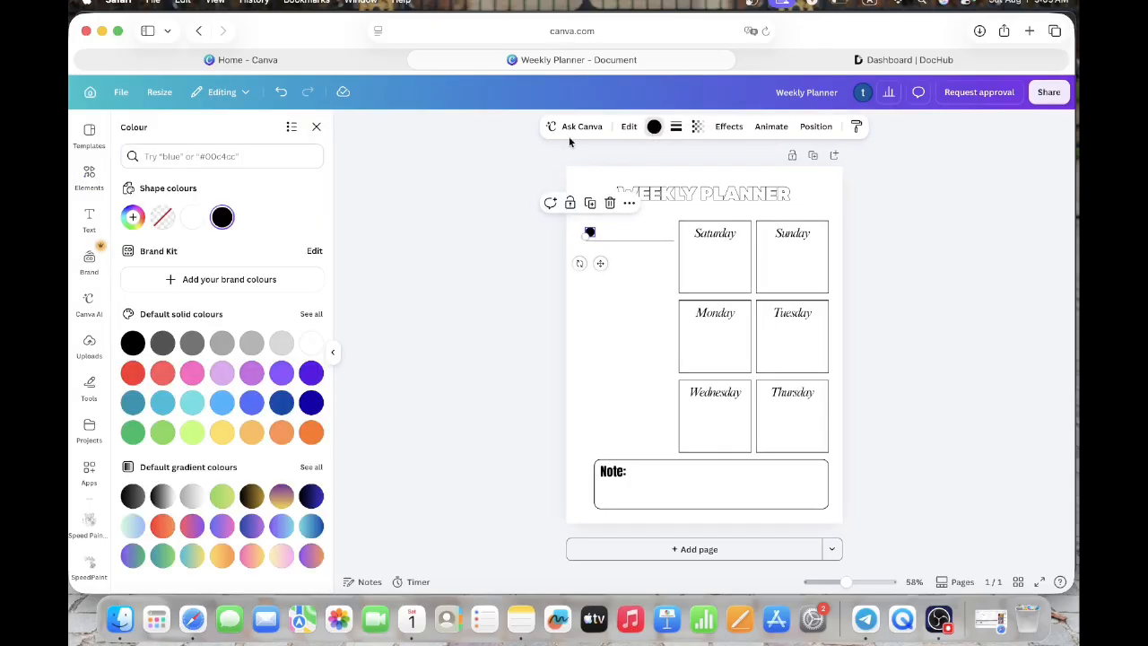
{"action": "left_click", "coordinate": [162, 217]}
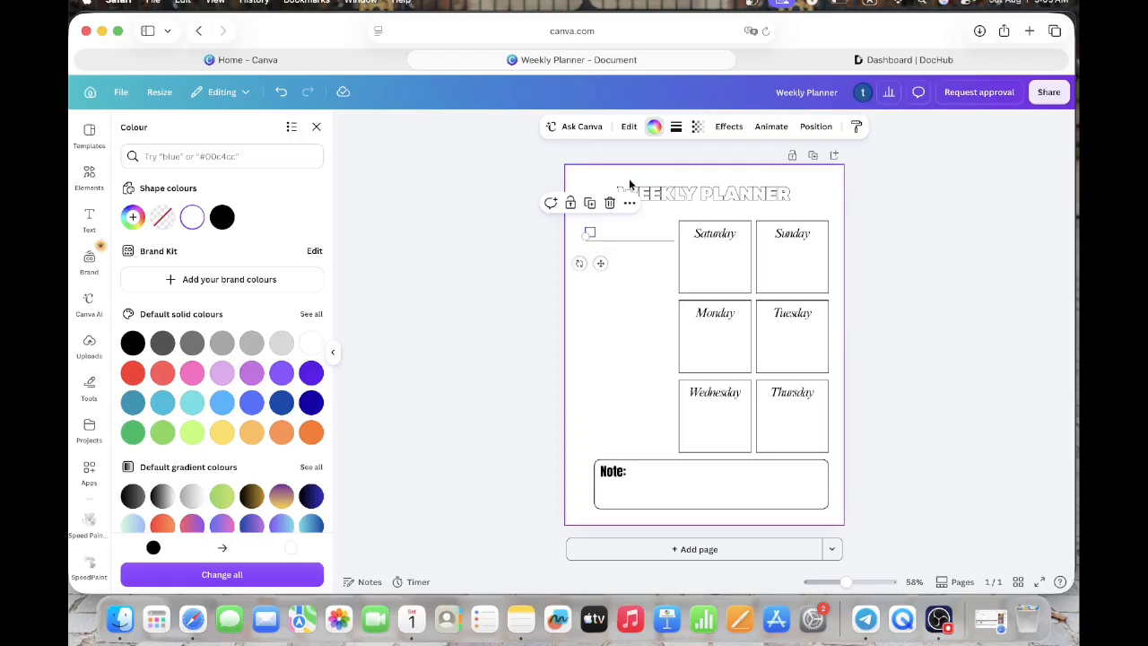
{"action": "left_click", "coordinate": [675, 126]}
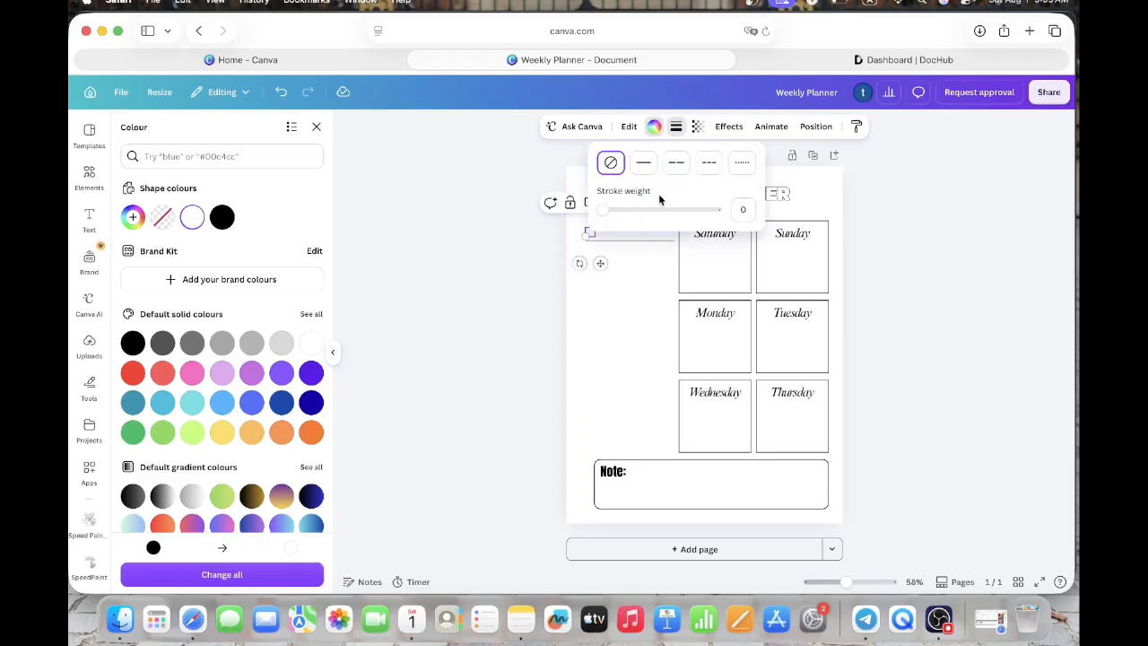
{"action": "left_click", "coordinate": [743, 209]}
{"action": "type", "text": "4"}
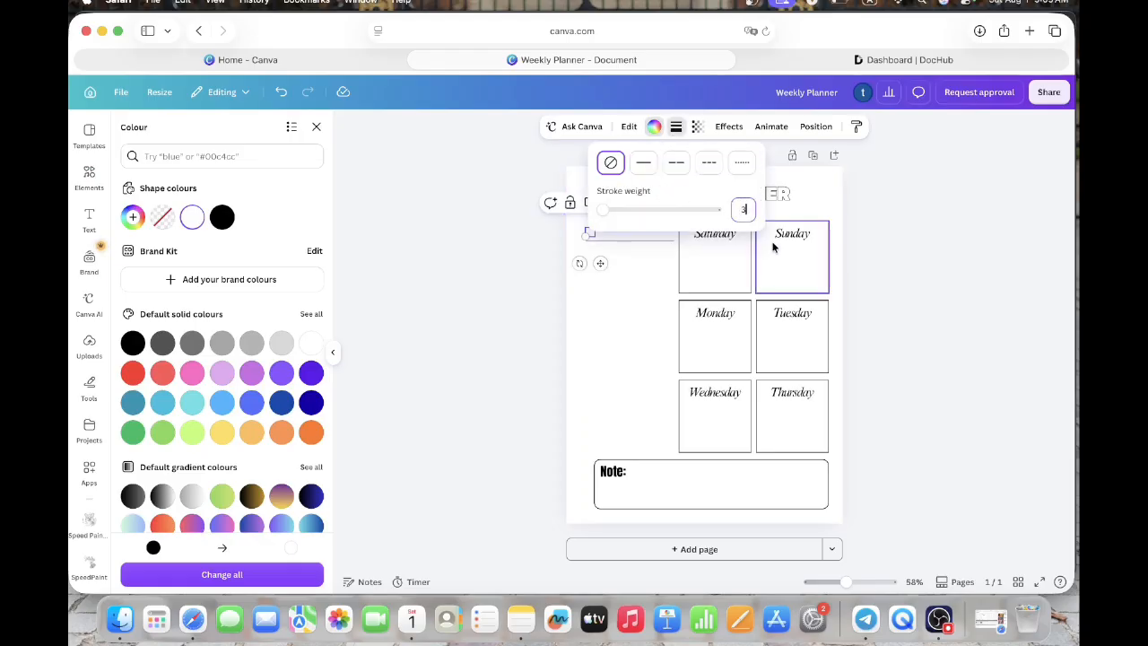
{"action": "left_click", "coordinate": [645, 279]}
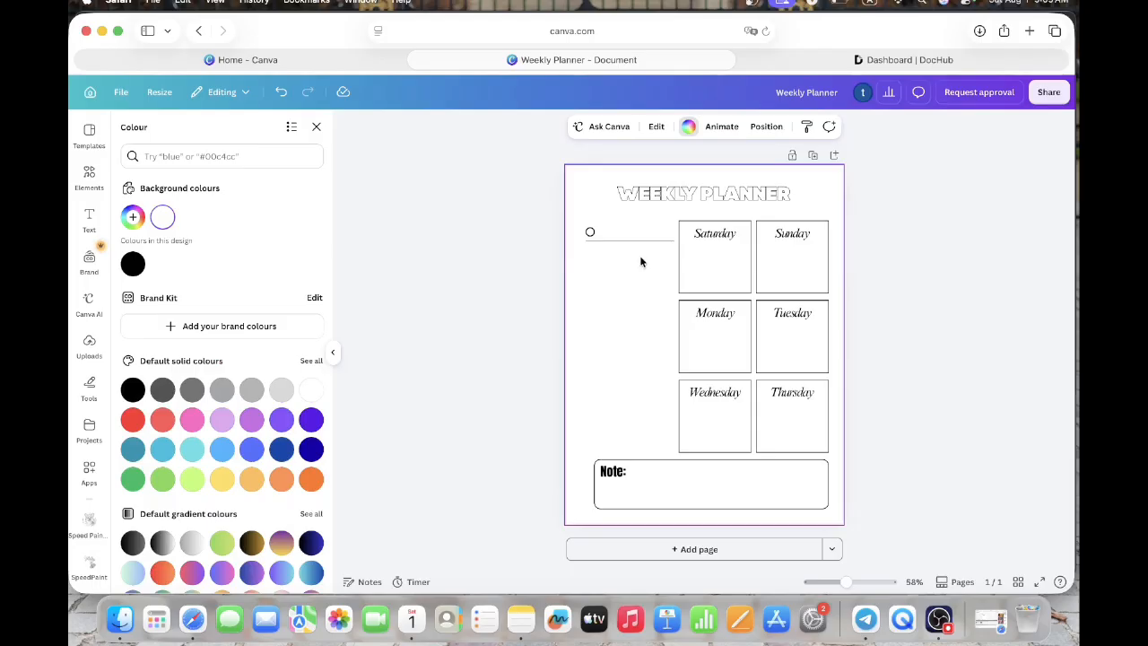
- Group the outlined circle and the line beside the "Saturday" box into one checklist row
{"action": "left_click_drag", "start_coordinate": [642, 256], "coordinate": [583, 230]}
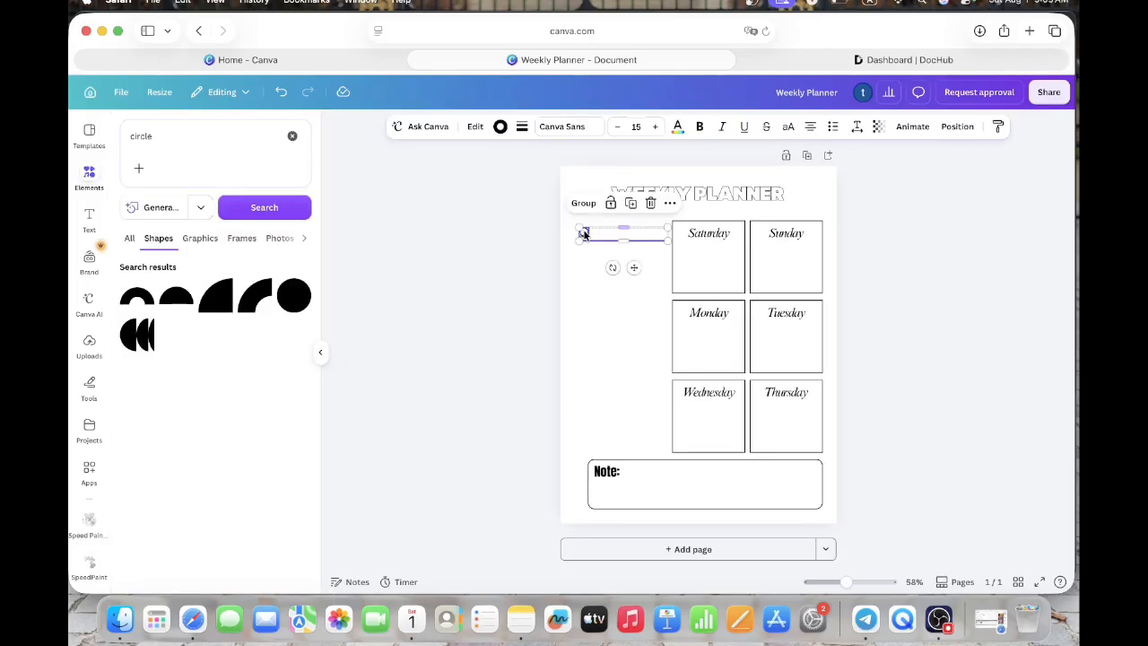
{"action": "left_click", "coordinate": [584, 204]}
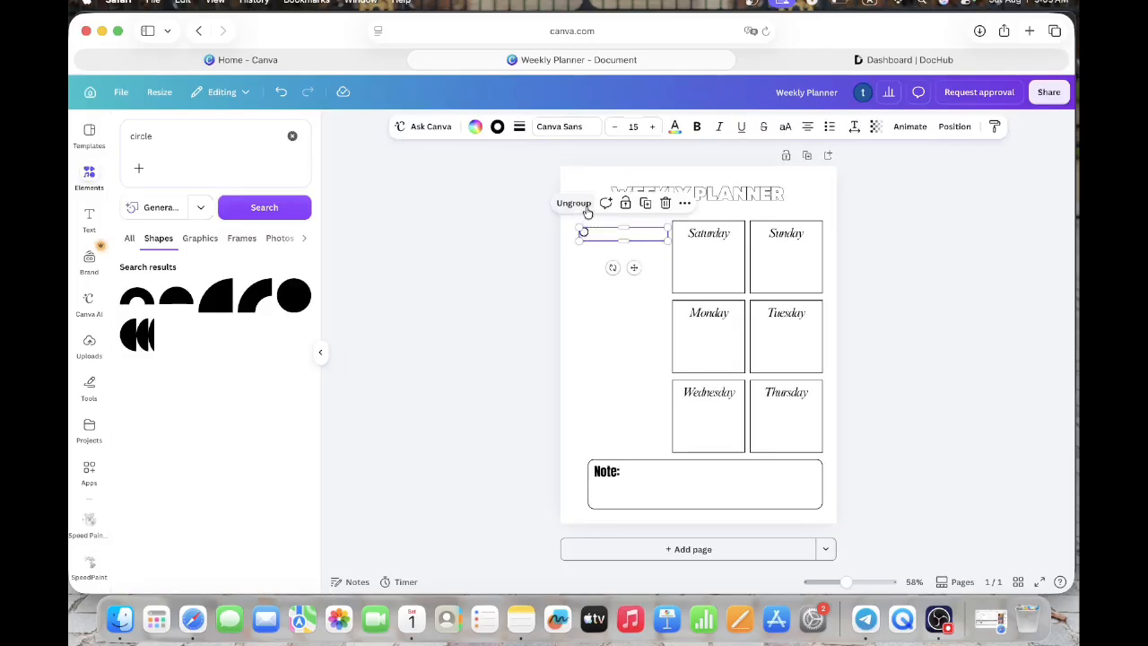
{"action": "left_click", "coordinate": [610, 320]}
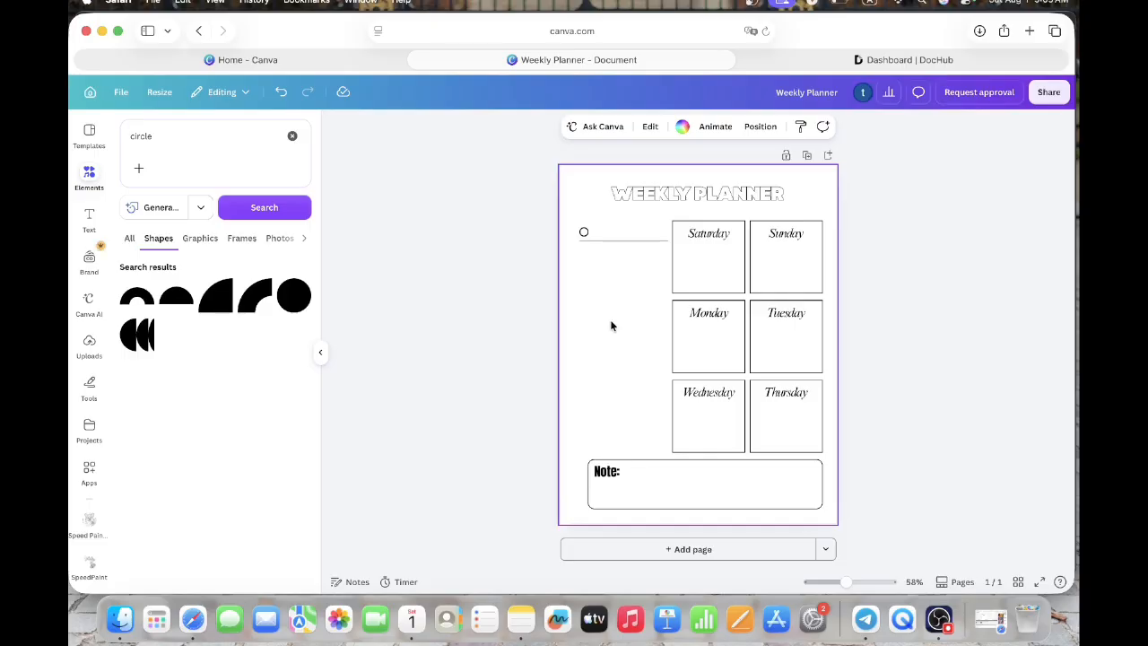
- Duplicate the checklist row and place the copy a short distance below the original, aligned with its left edge
{"action": "left_click", "coordinate": [617, 240]}
{"action": "left_click", "coordinate": [645, 203]}
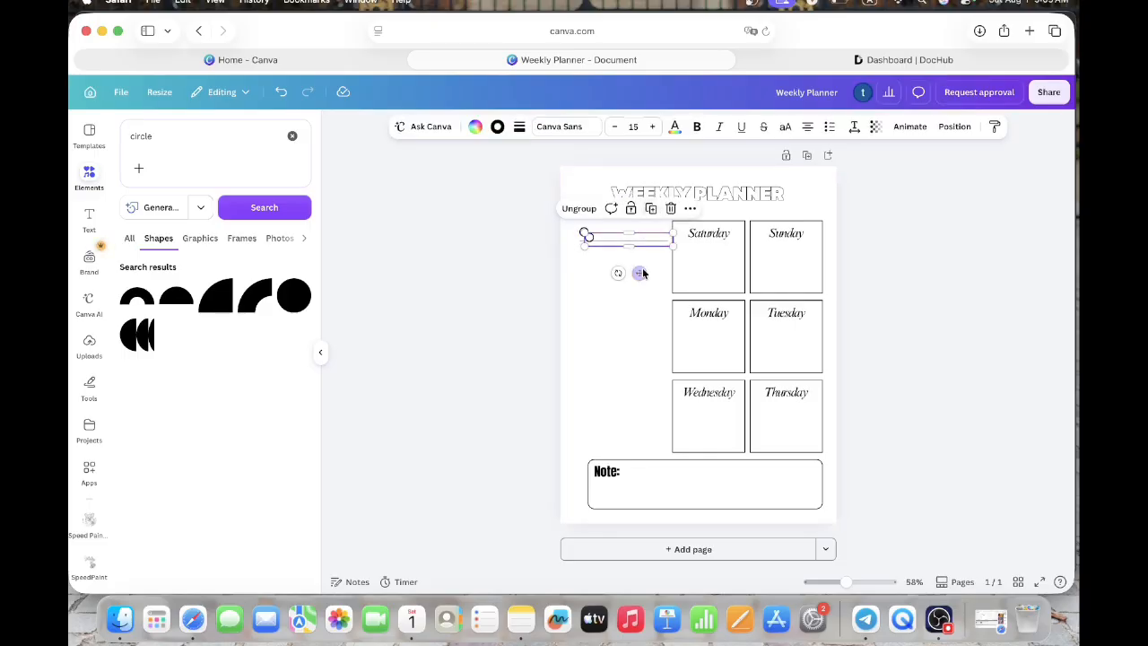
{"action": "left_click_drag", "start_coordinate": [637, 290], "coordinate": [636, 291]}
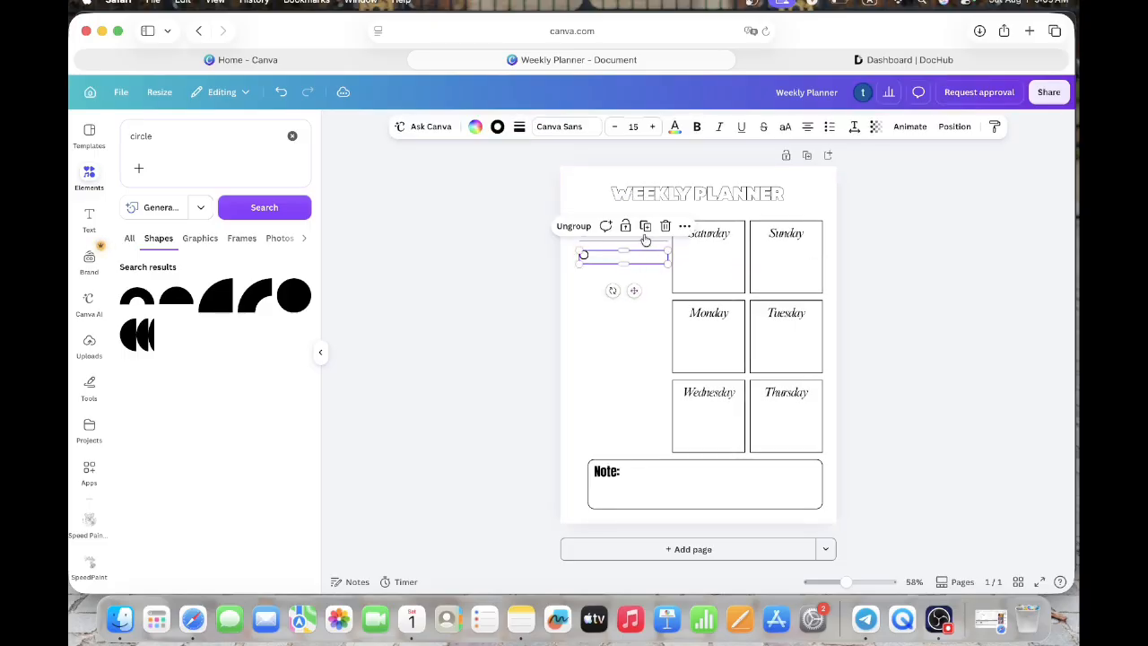
- Duplicate the checklist row repeatedly at equal spacing until ten rows fill the column down to the "Note:" box
{"action": "left_click", "coordinate": [647, 229]}
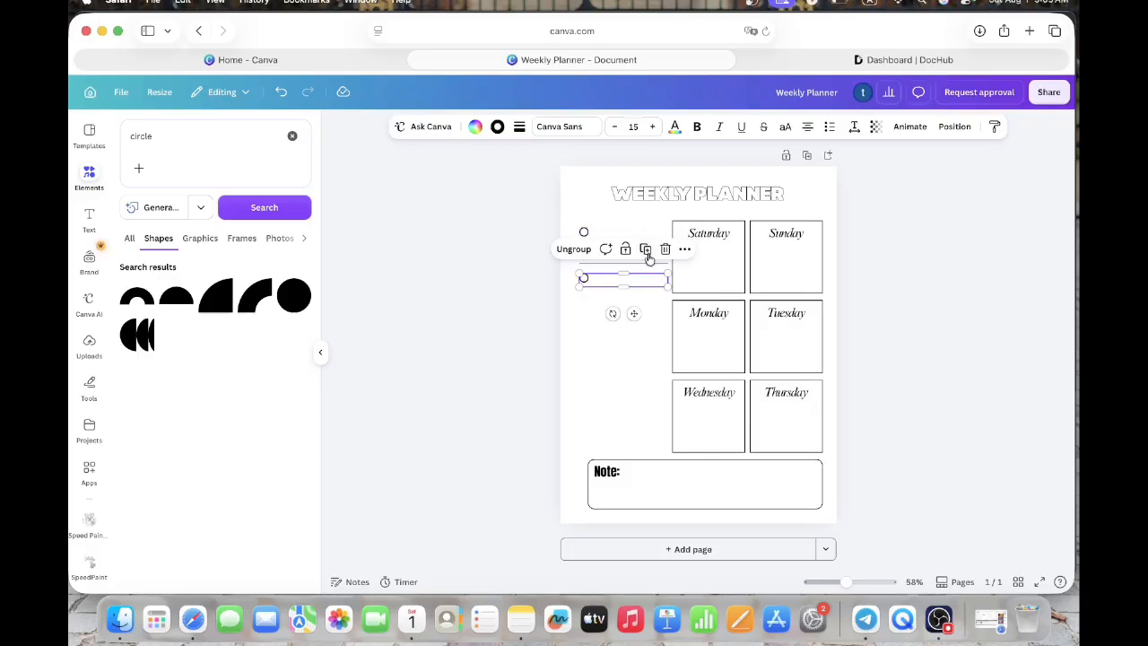
{"action": "left_click", "coordinate": [644, 249]}
{"action": "left_click", "coordinate": [644, 271]}
{"action": "left_click", "coordinate": [644, 294]}
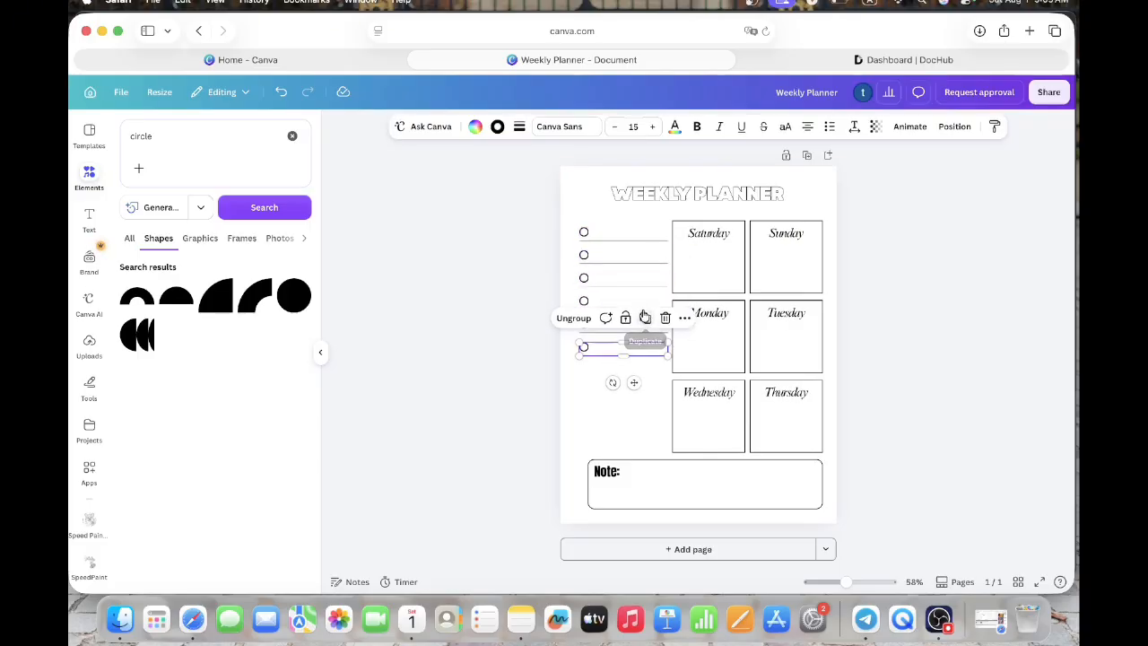
{"action": "left_click", "coordinate": [645, 318]}
{"action": "left_click", "coordinate": [645, 340]}
{"action": "left_click", "coordinate": [645, 363]}
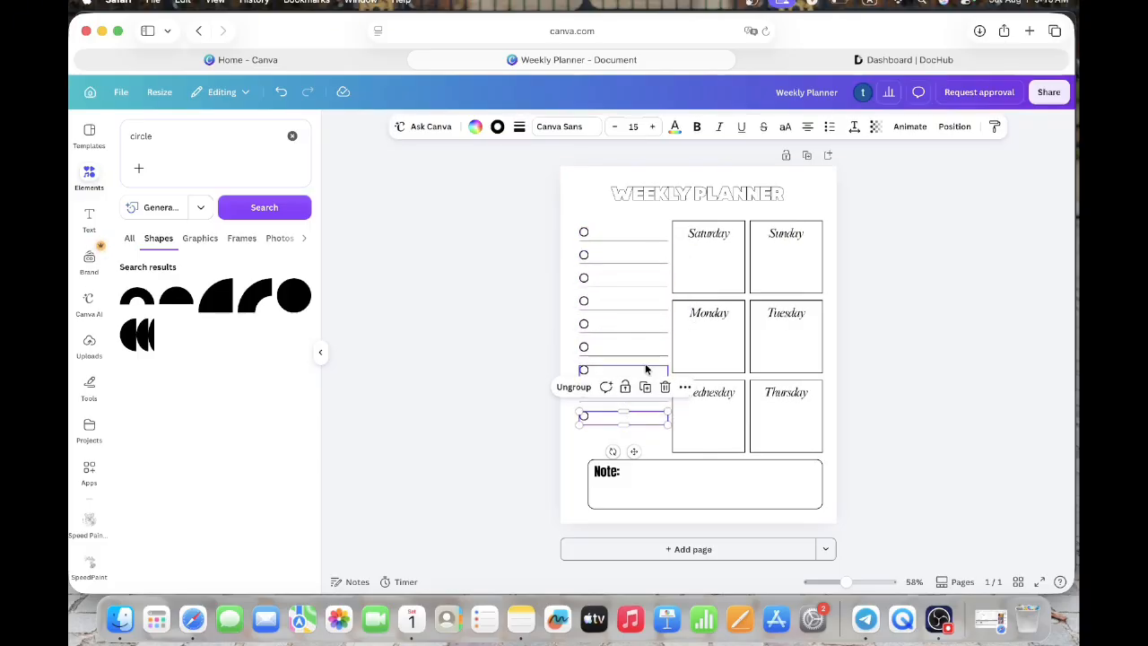
{"action": "left_click", "coordinate": [645, 385]}
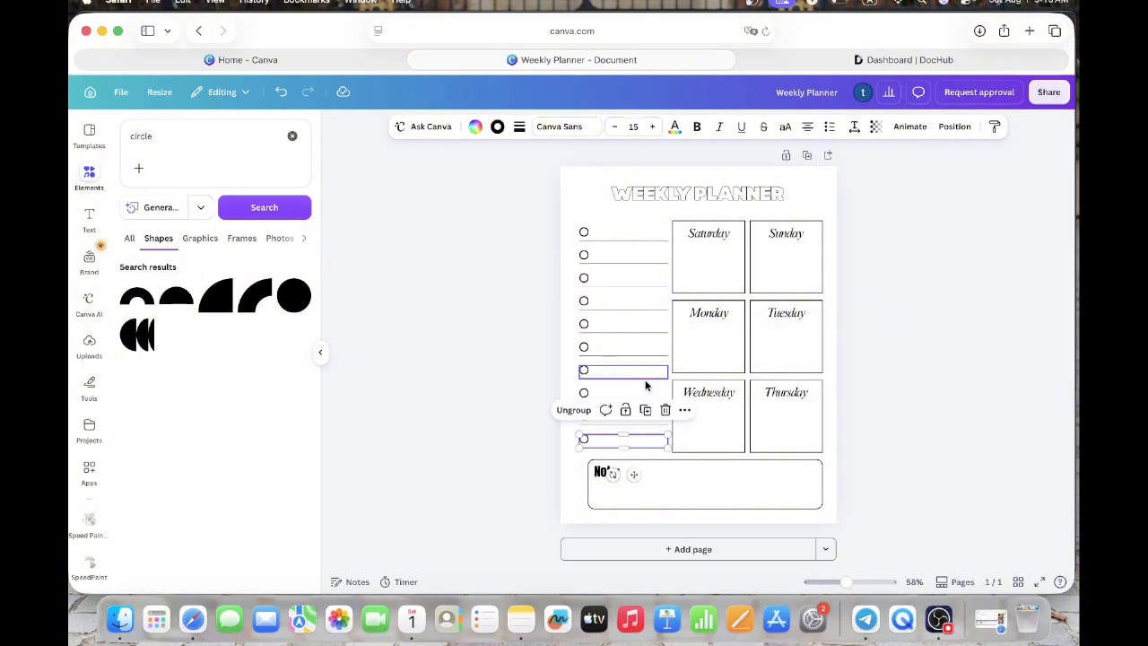
- Widen the "Note:" box to line up with the checklist's left edge and shift its "Note:" text left to match
{"action": "left_click", "coordinate": [320, 353]}
{"action": "left_click", "coordinate": [794, 369]}
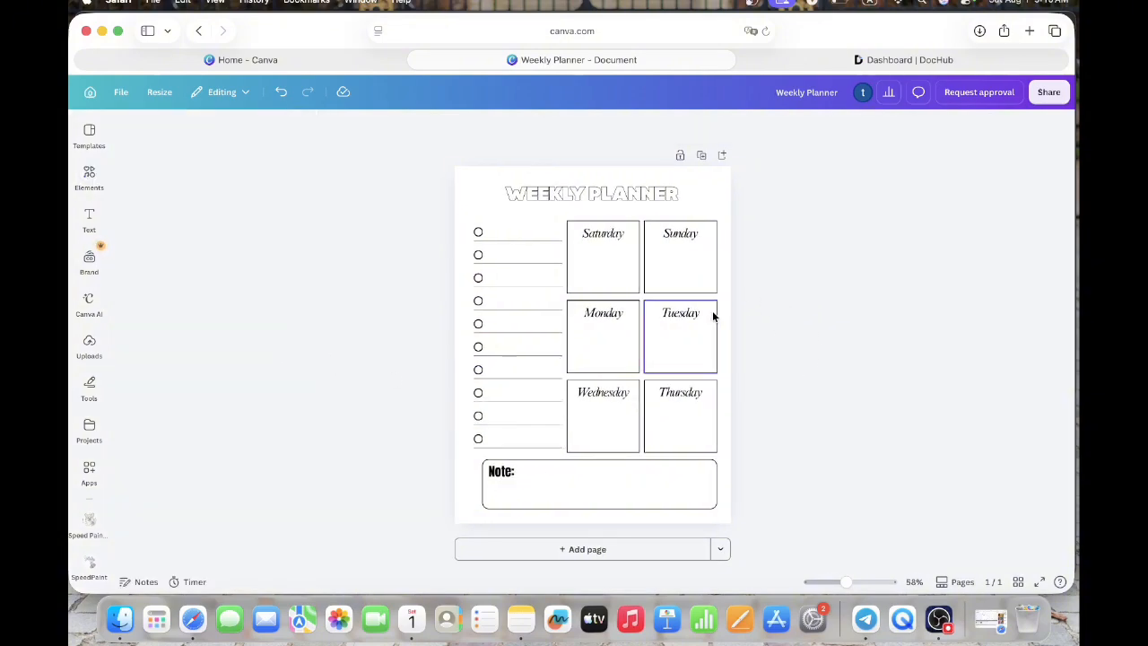
{"action": "left_click", "coordinate": [592, 483]}
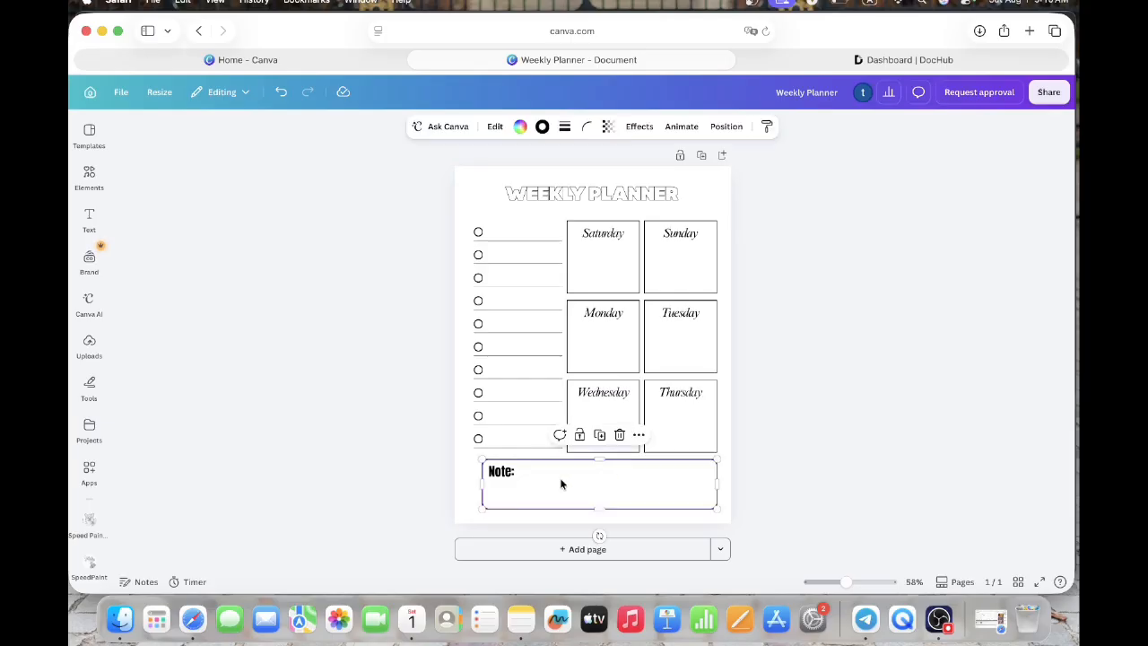
{"action": "left_click", "coordinate": [491, 475]}
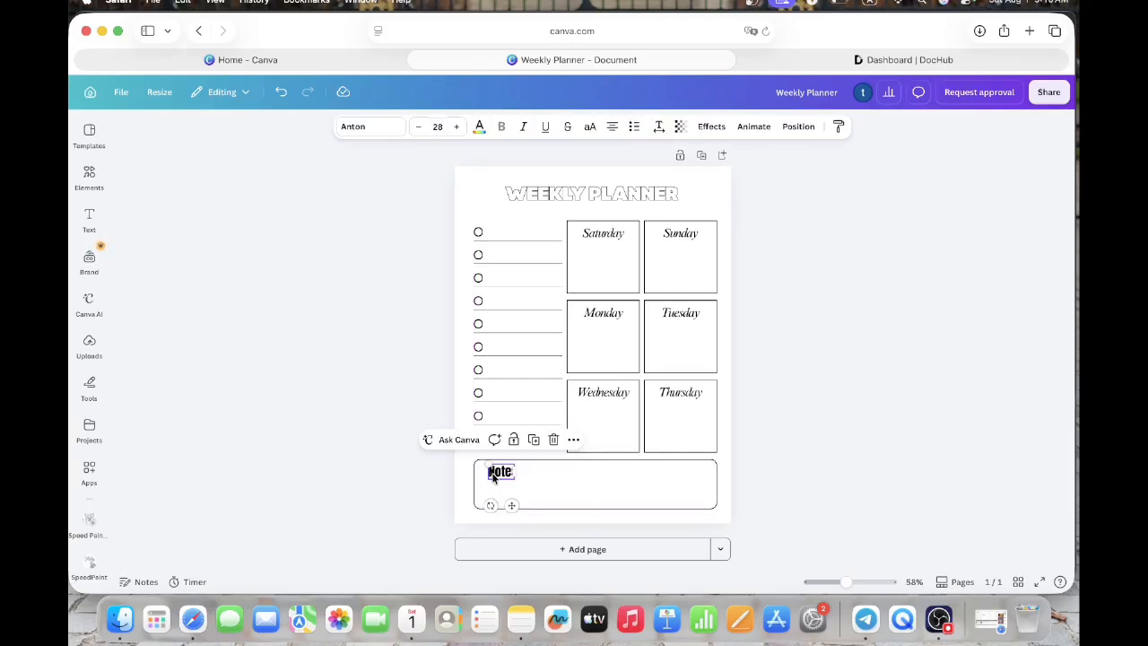
{"action": "left_click_drag", "start_coordinate": [505, 478], "coordinate": [498, 478]}
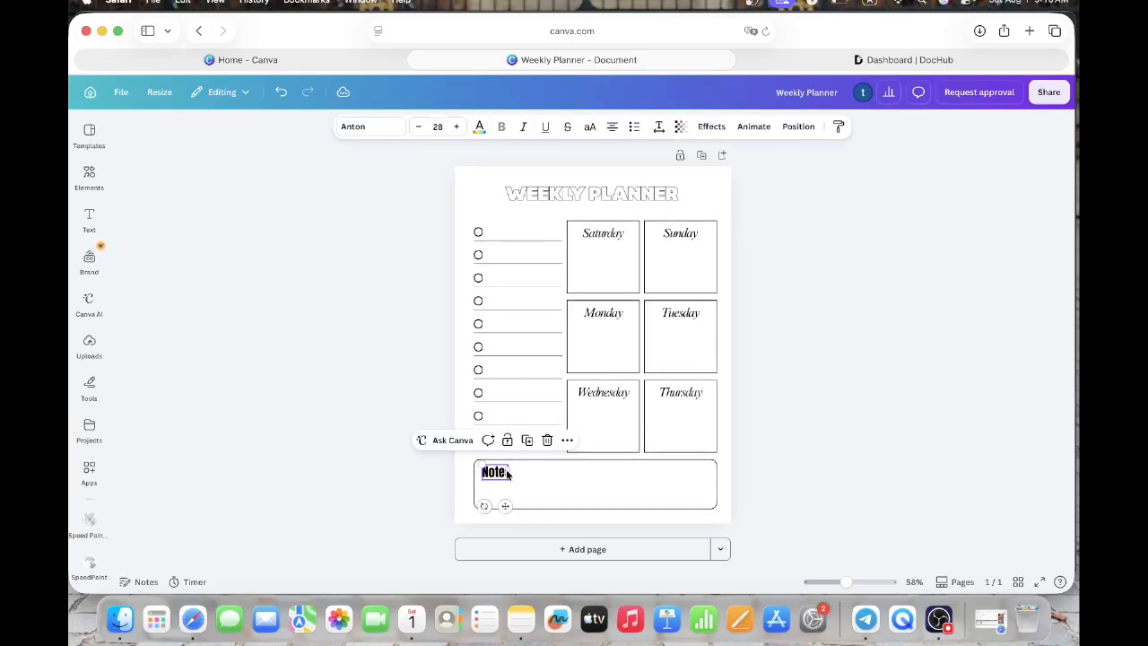
{"action": "left_click", "coordinate": [797, 397]}
- Download the weekly planner design as a PDF with the Digital preset
{"action": "left_click", "coordinate": [1048, 92]}
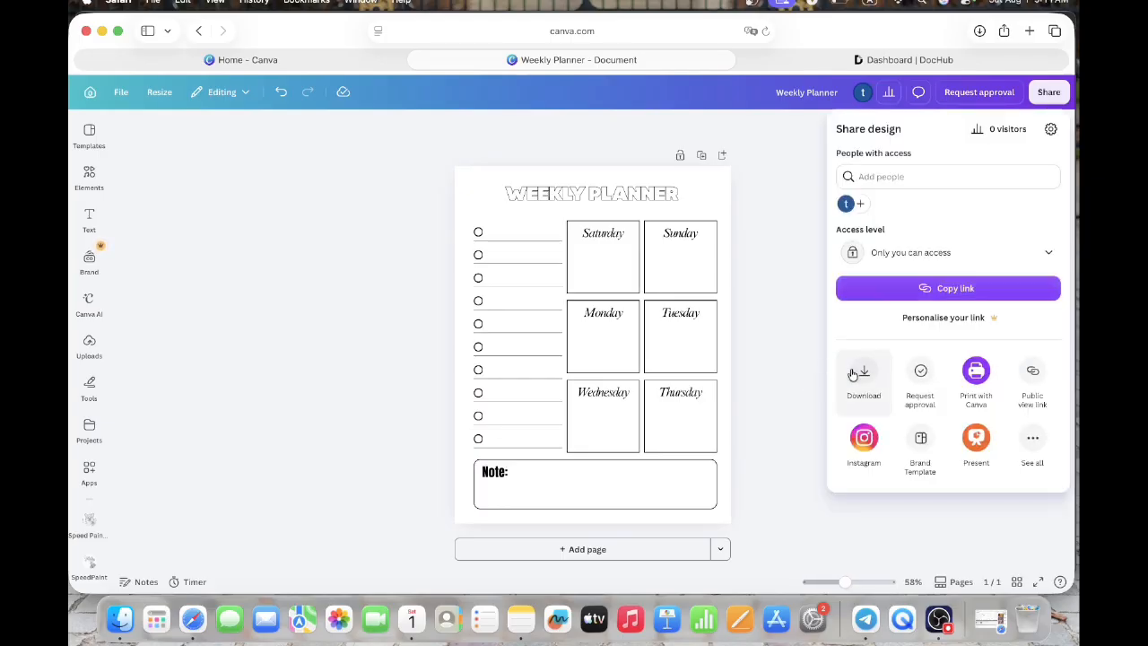
{"action": "left_click", "coordinate": [851, 368]}
{"action": "left_click", "coordinate": [963, 179]}
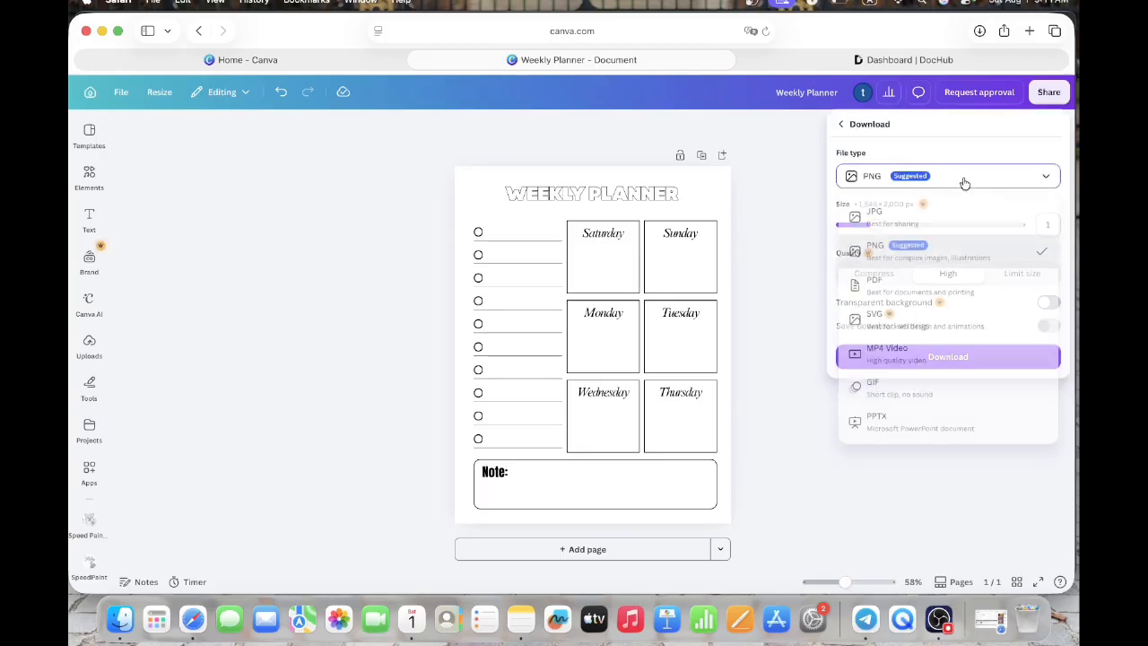
{"action": "left_click", "coordinate": [921, 294]}
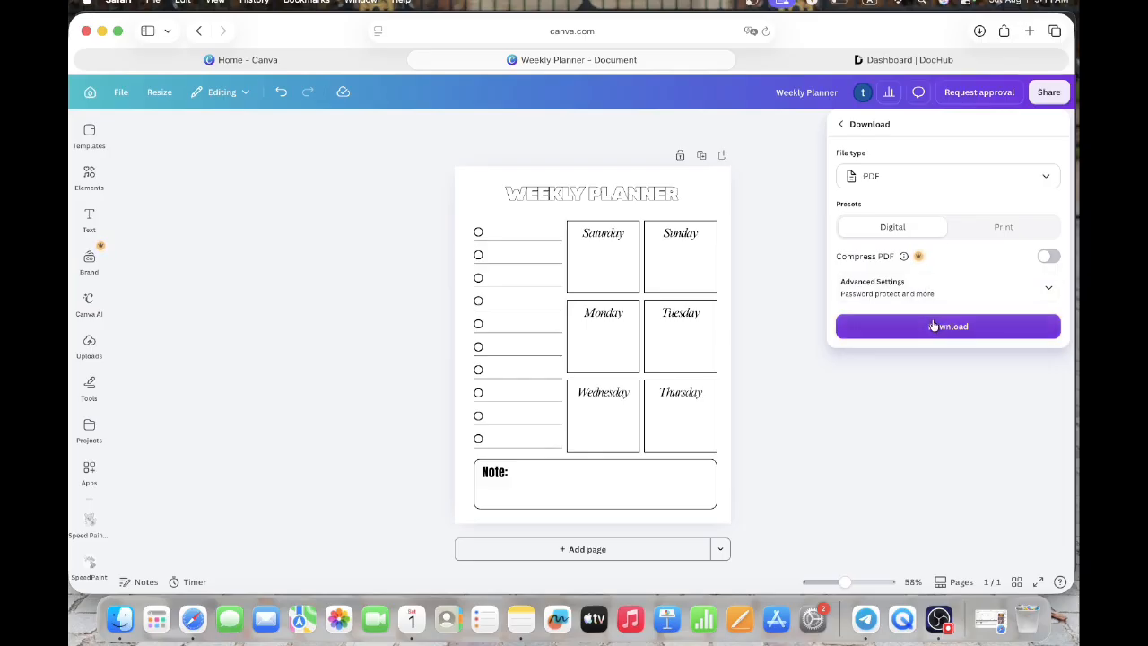
{"action": "left_click", "coordinate": [932, 326]}
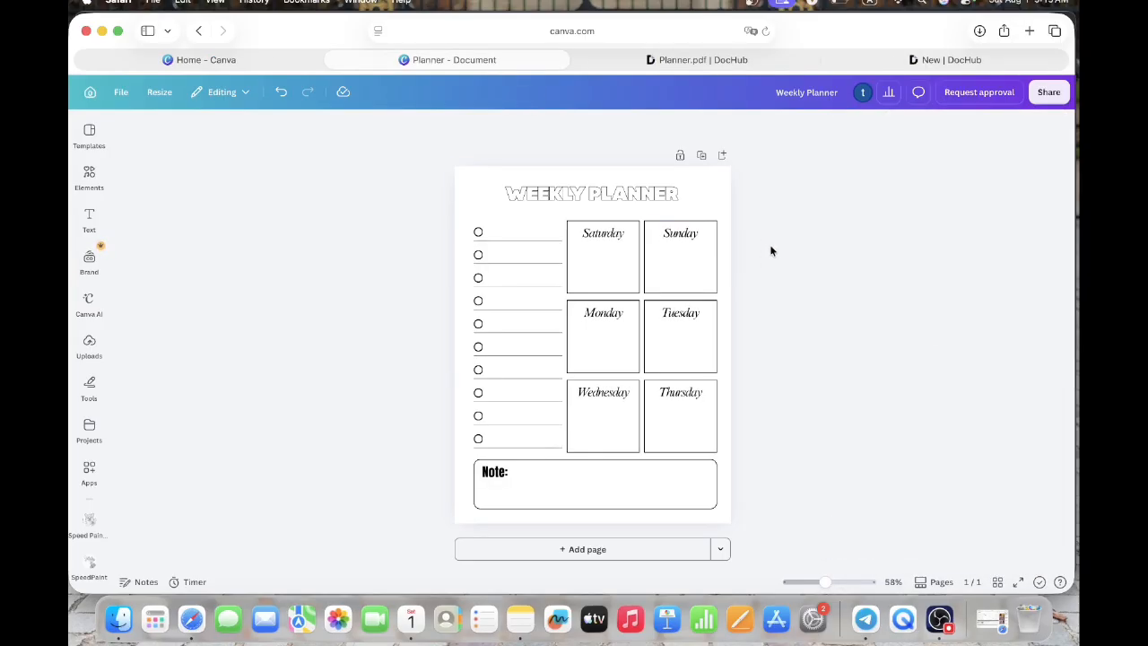
- Switch to DocHub, upload Weekly Planner.pdf from Downloads, create a document from it and dismiss the Visual Edit promotion
{"action": "left_click", "coordinate": [888, 60]}
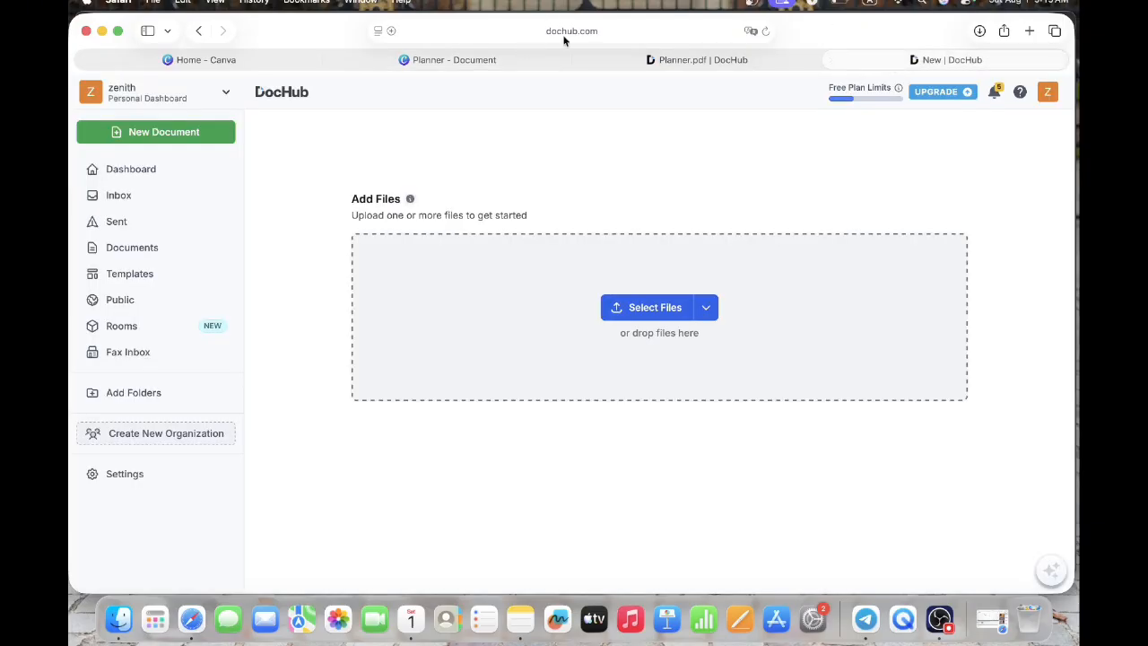
{"action": "left_click", "coordinate": [657, 319]}
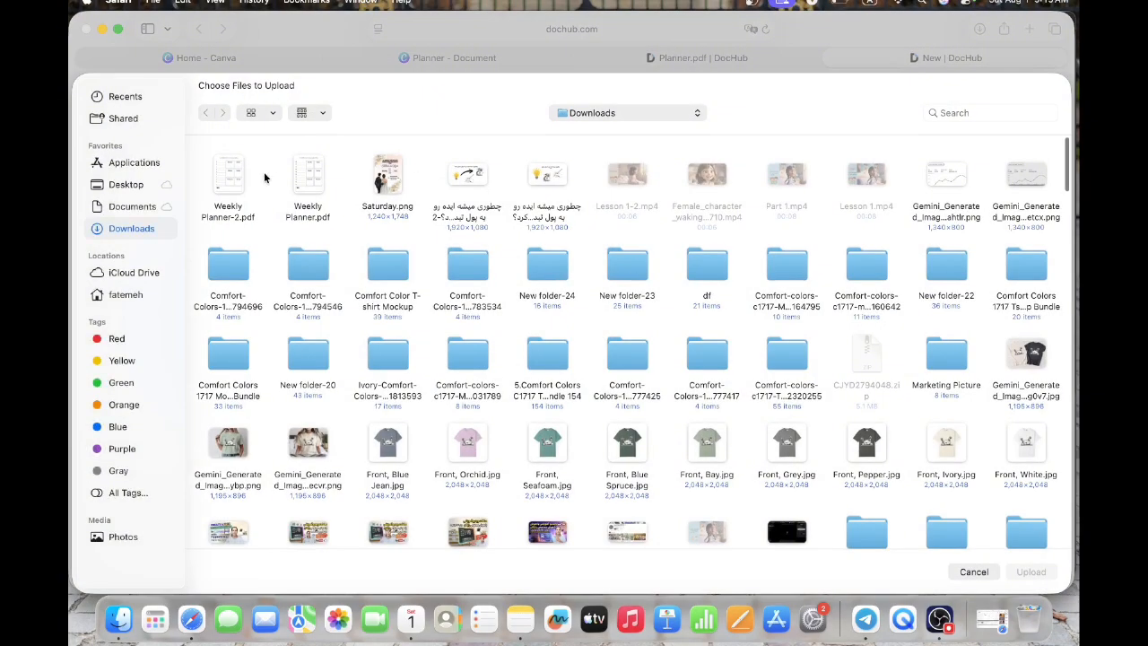
{"action": "left_click", "coordinate": [296, 178]}
{"action": "double_click", "coordinate": [295, 178]}
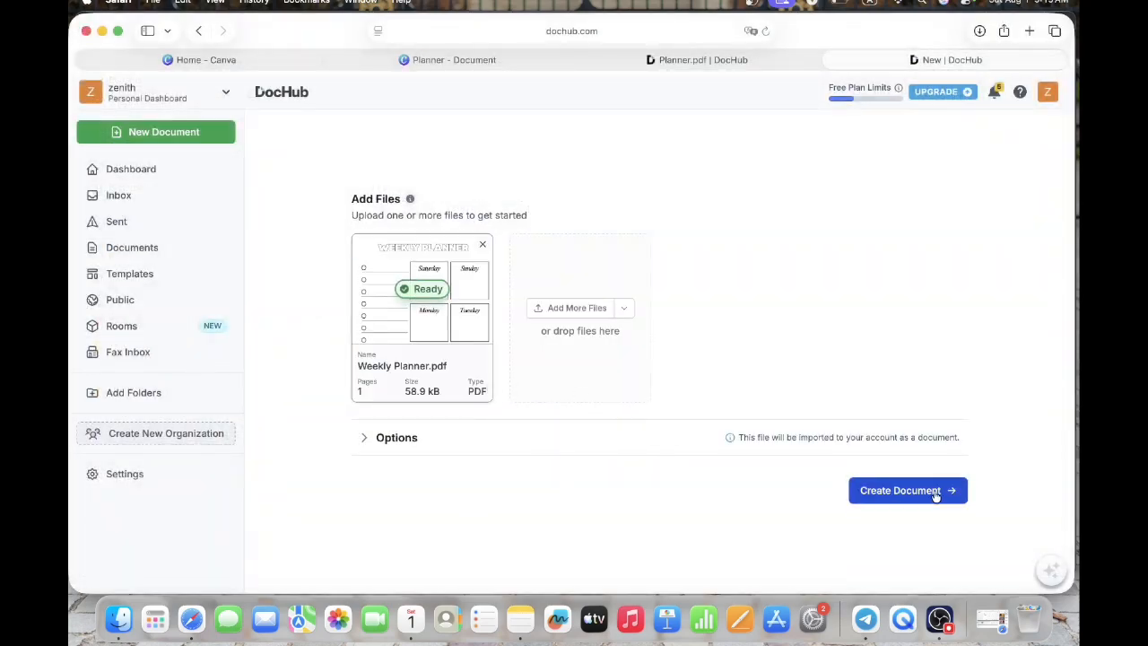
{"action": "left_click", "coordinate": [931, 495]}
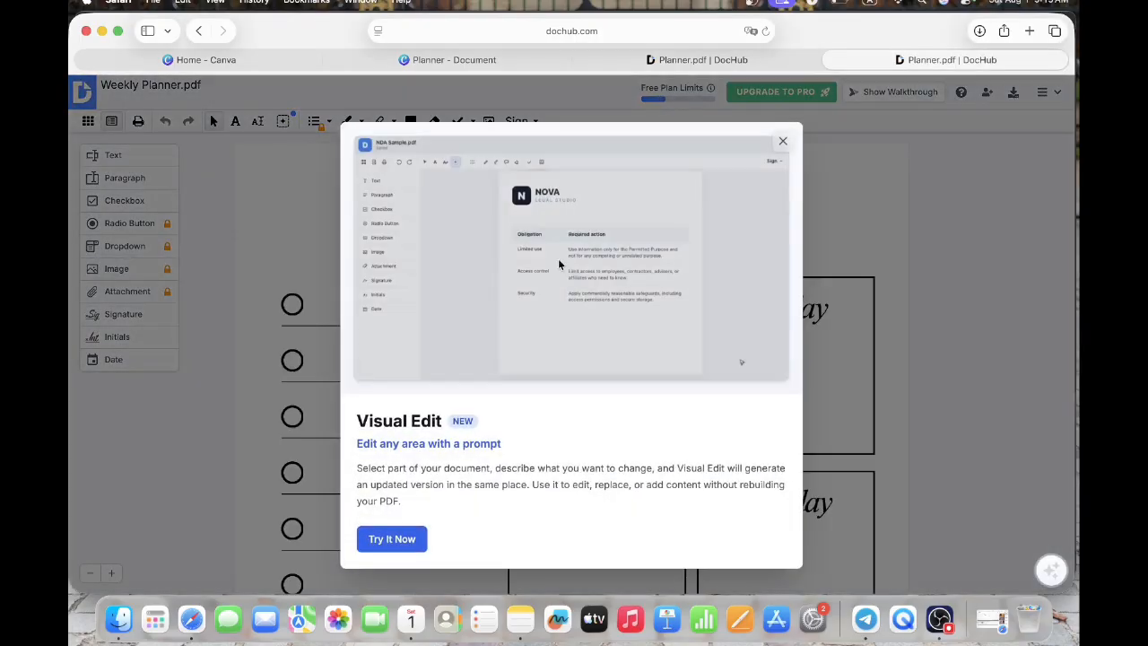
{"action": "left_click", "coordinate": [784, 142]}
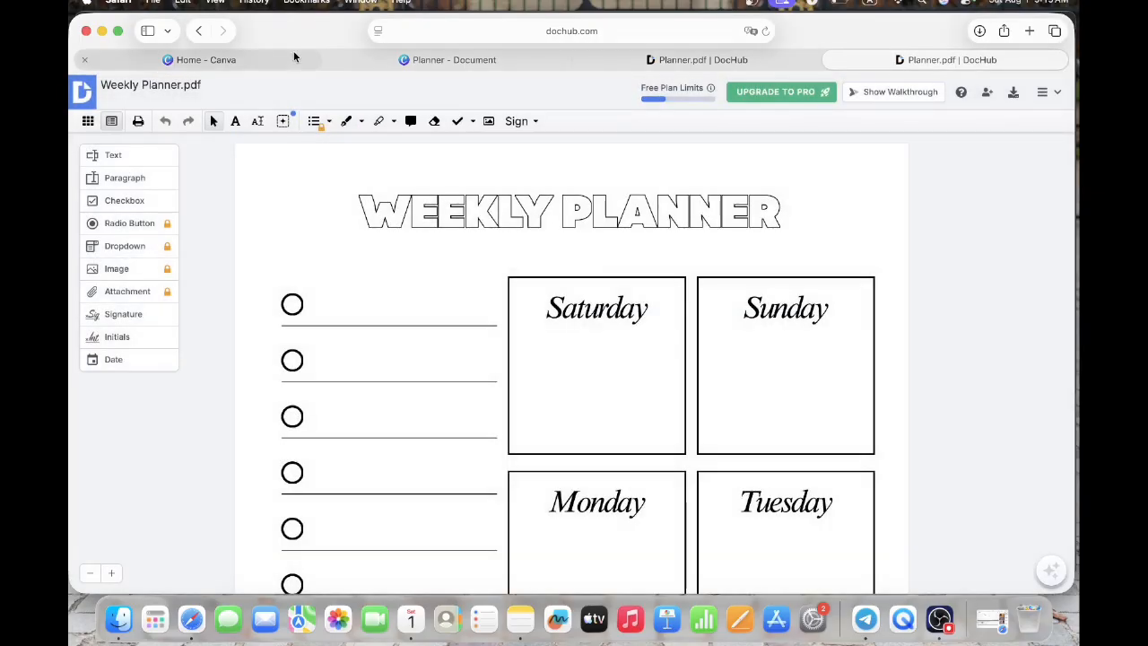
- Place a text field after the first checklist circle and widen it to the end of the line
{"action": "left_click", "coordinate": [105, 156]}
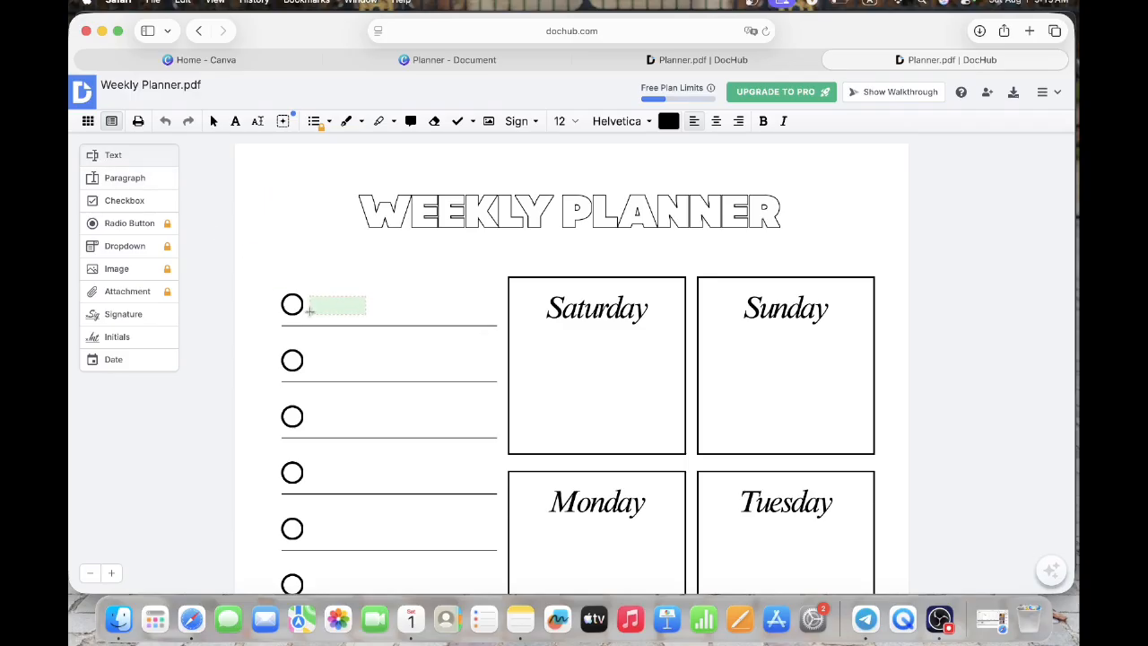
{"action": "left_click", "coordinate": [309, 306]}
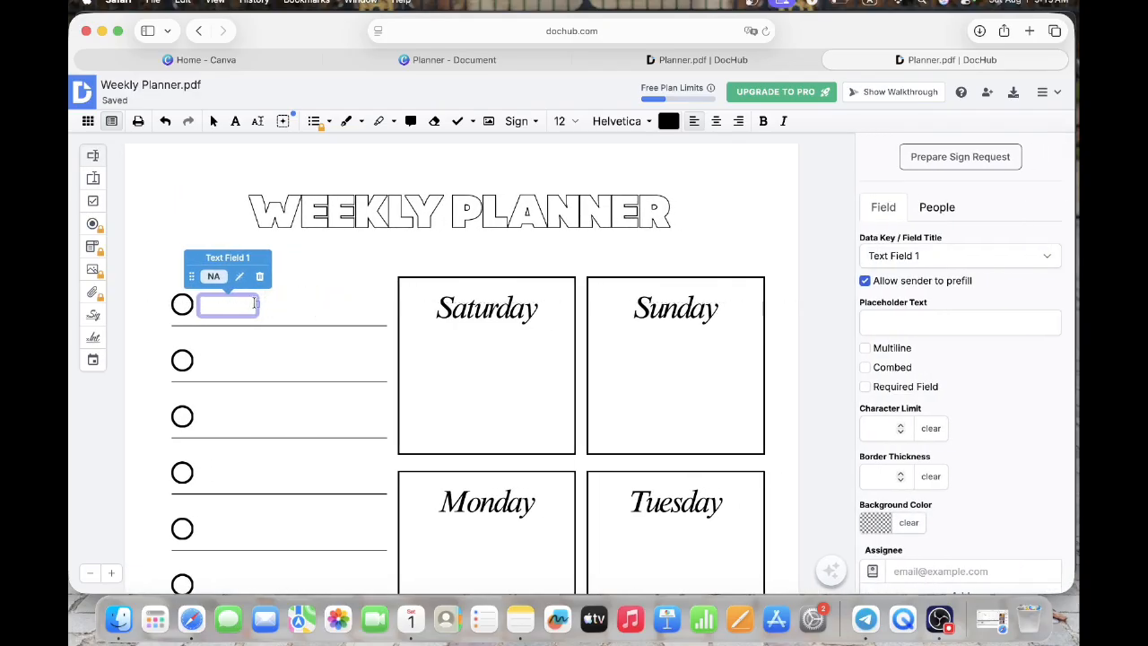
{"action": "left_click_drag", "start_coordinate": [256, 304], "coordinate": [382, 307]}
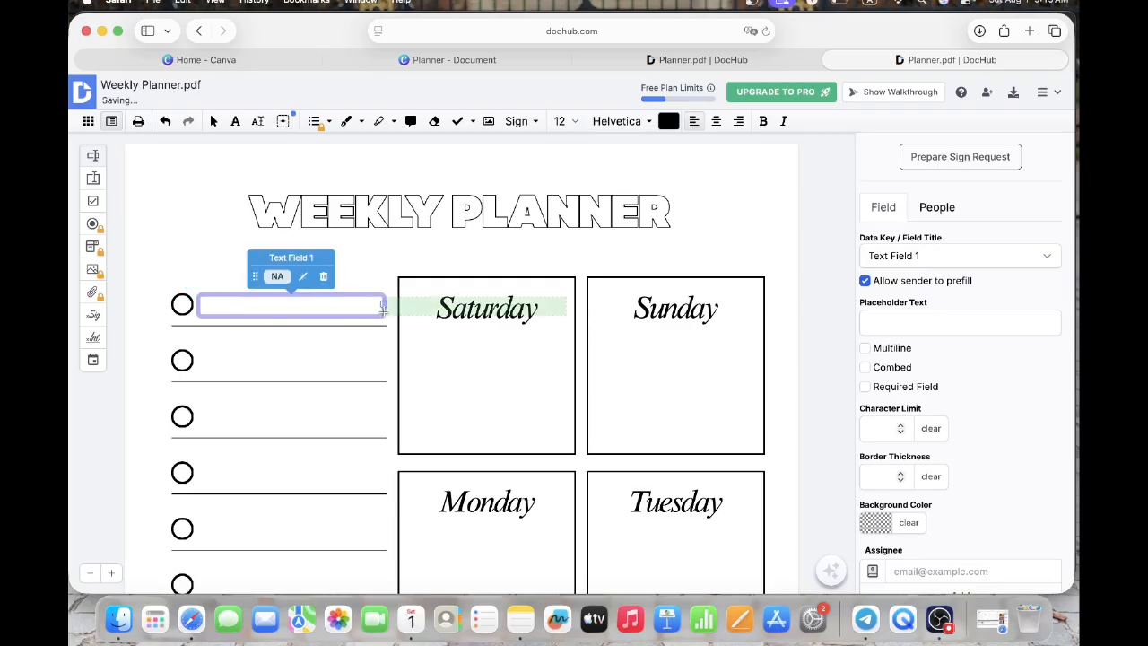
- Add equally wide text fields after the circles on the second through seventh checklist rows
{"action": "left_click", "coordinate": [196, 368]}
{"action": "scroll", "coordinate": [197, 360], "scroll_direction": "down", "scroll_amount": 3}
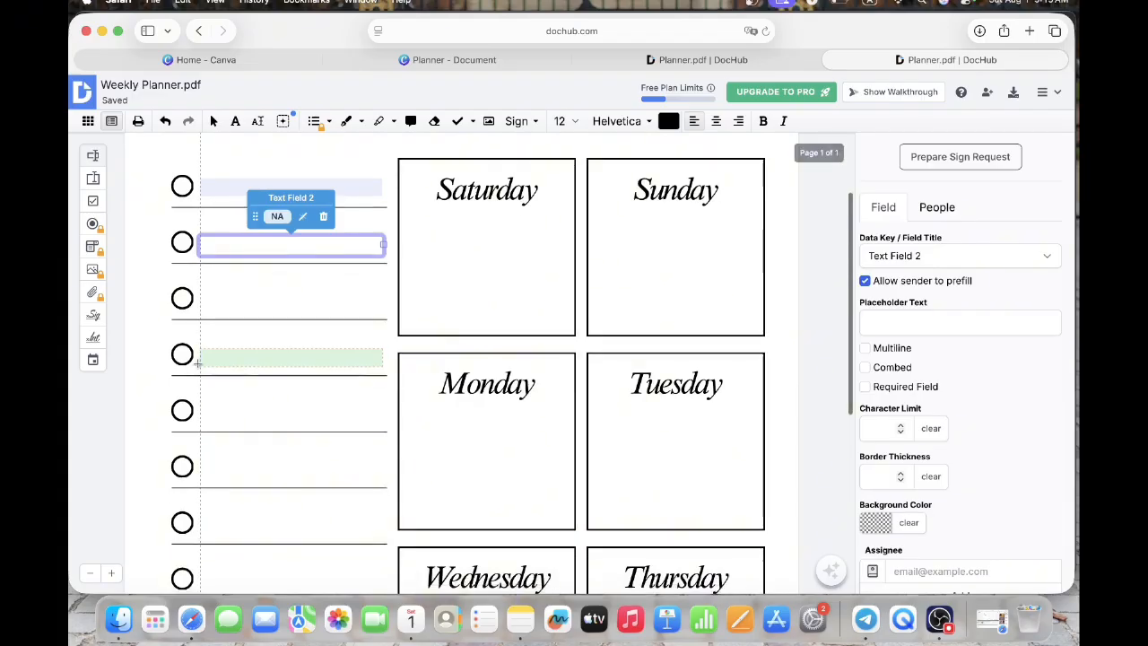
{"action": "left_click", "coordinate": [199, 309]}
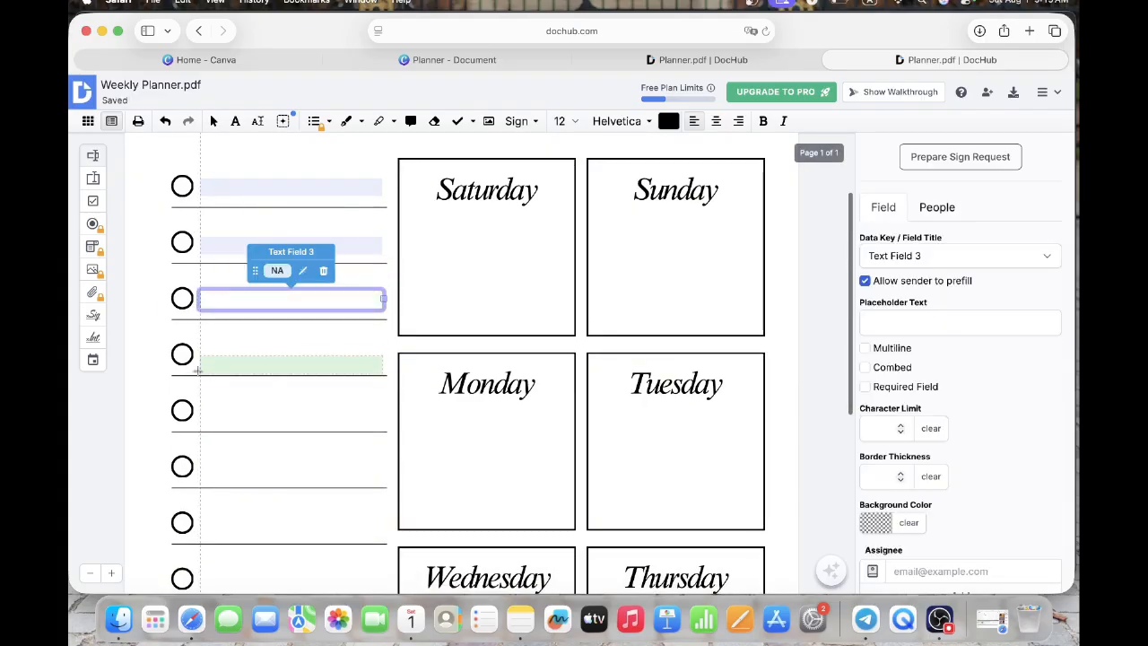
{"action": "left_click", "coordinate": [197, 367]}
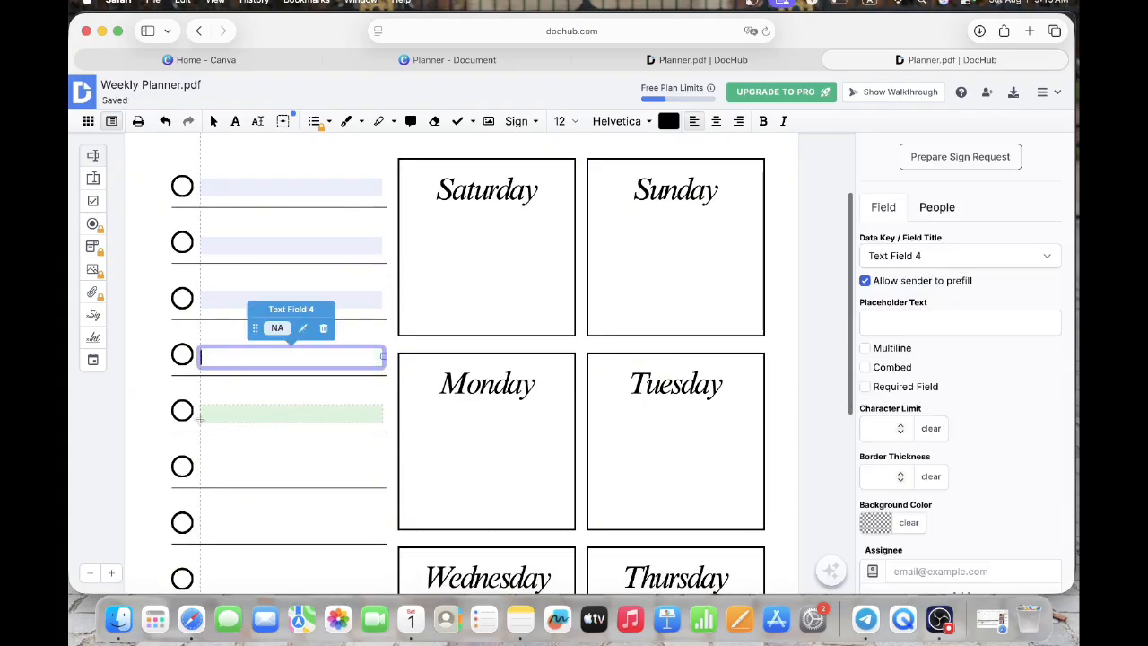
{"action": "left_click", "coordinate": [197, 418]}
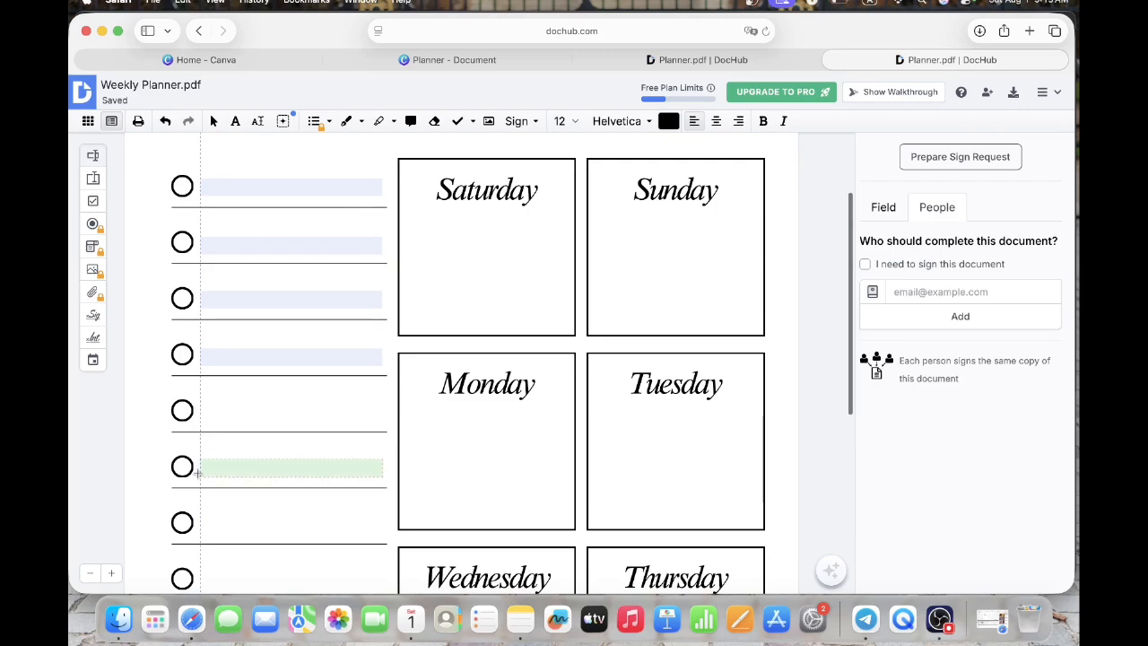
{"action": "left_click", "coordinate": [205, 411]}
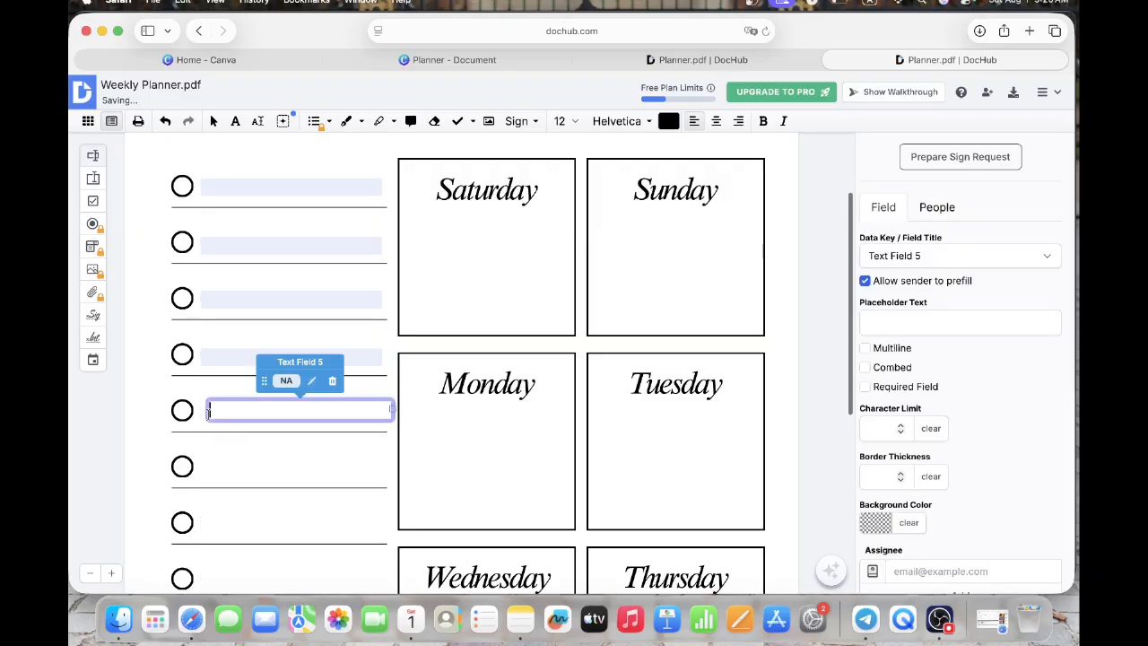
{"action": "left_click", "coordinate": [199, 468]}
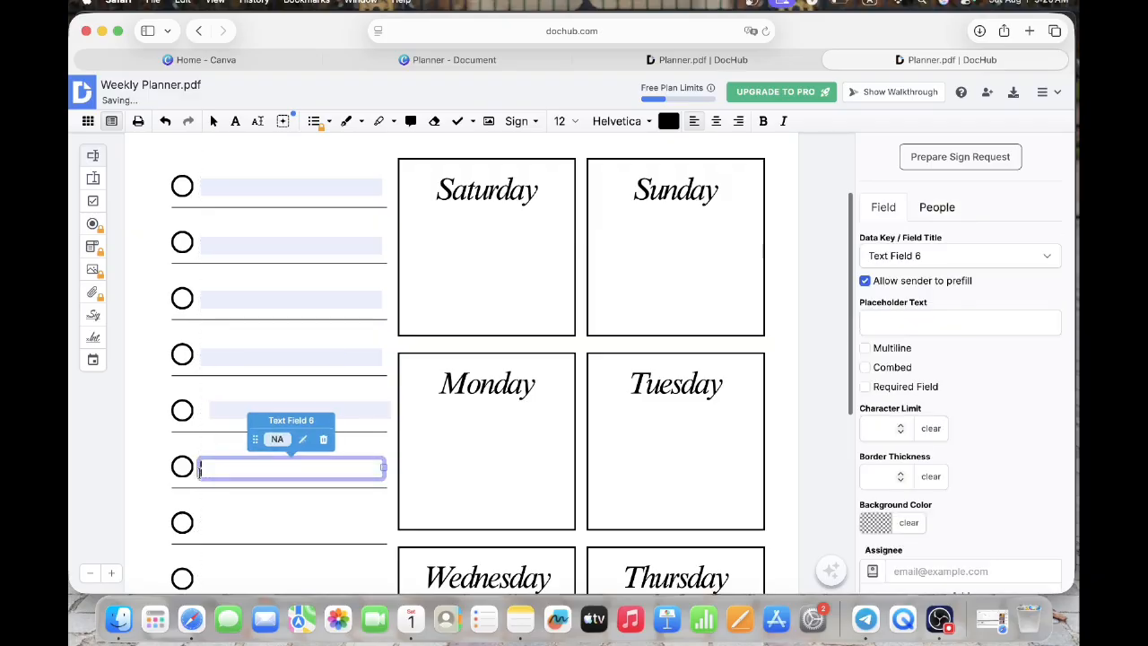
{"action": "key", "text": "Escape"}
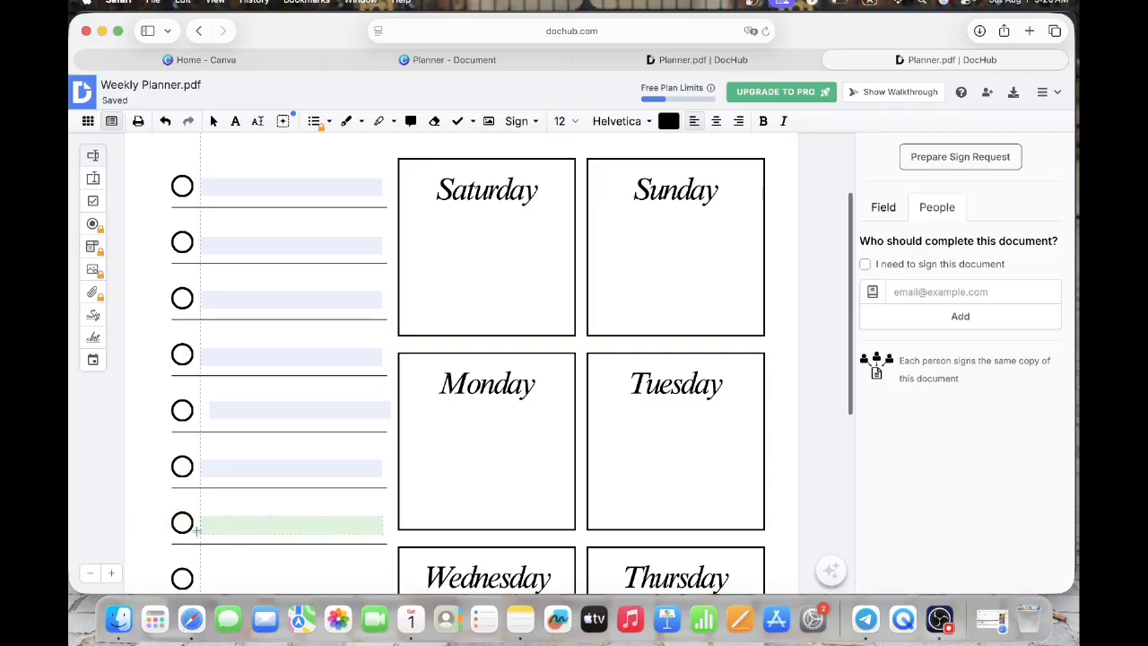
{"action": "left_click", "coordinate": [197, 529]}
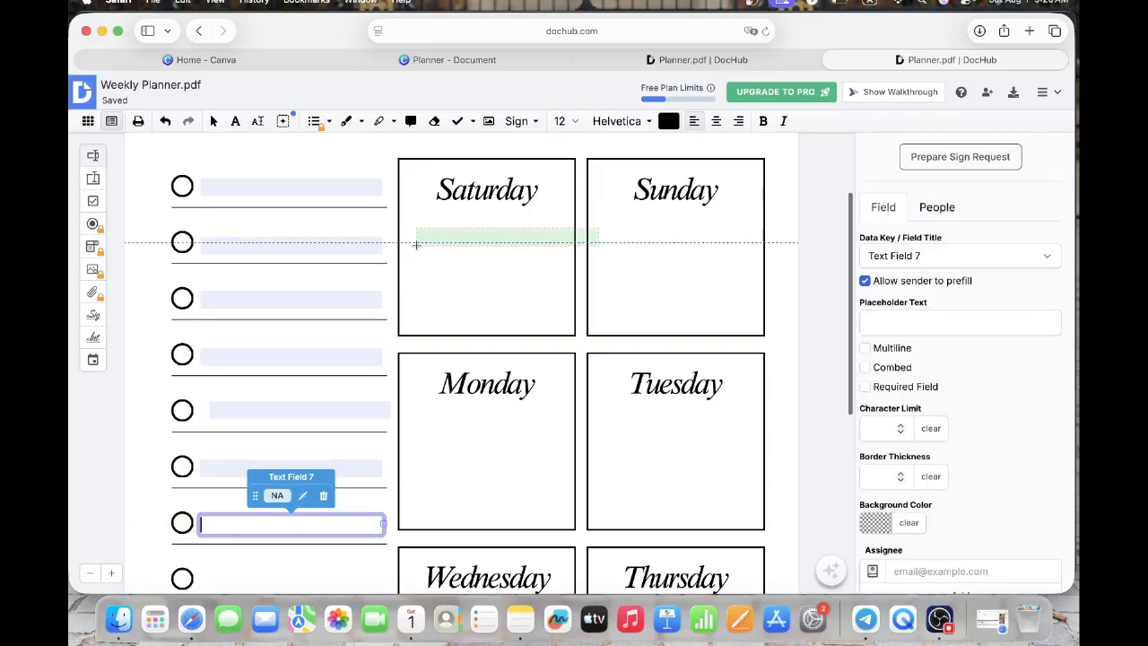
- Add paragraph fields under the "Saturday", "Sunday" and "Monday" titles, with the Saturday field extended to fill its box
{"action": "left_click", "coordinate": [92, 180]}
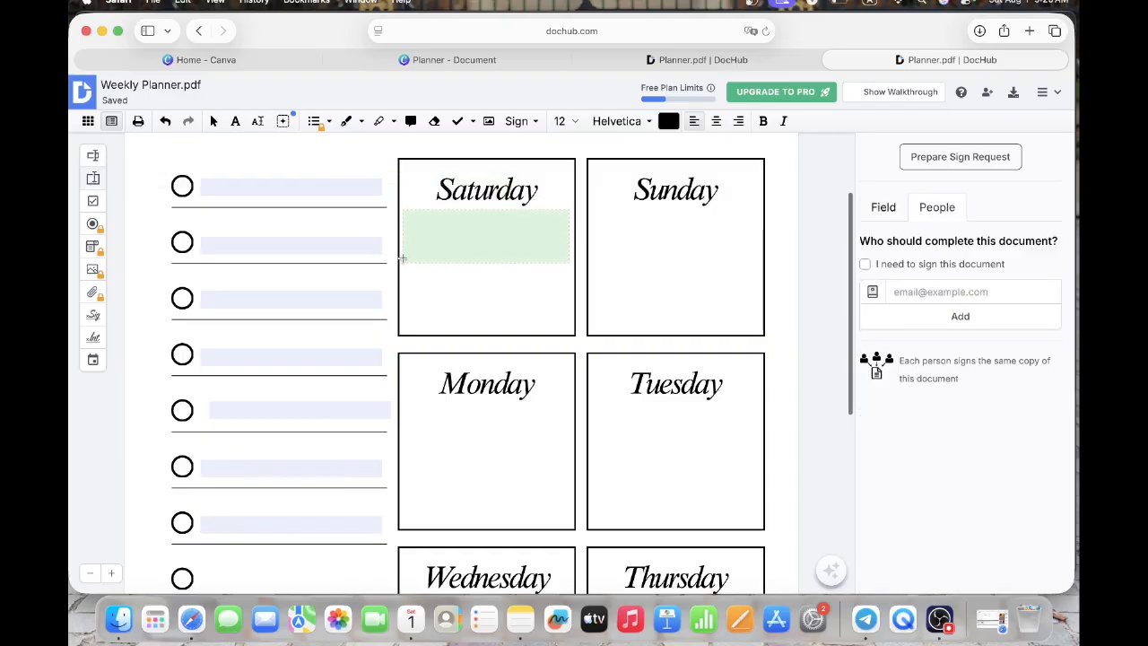
{"action": "left_click", "coordinate": [403, 258]}
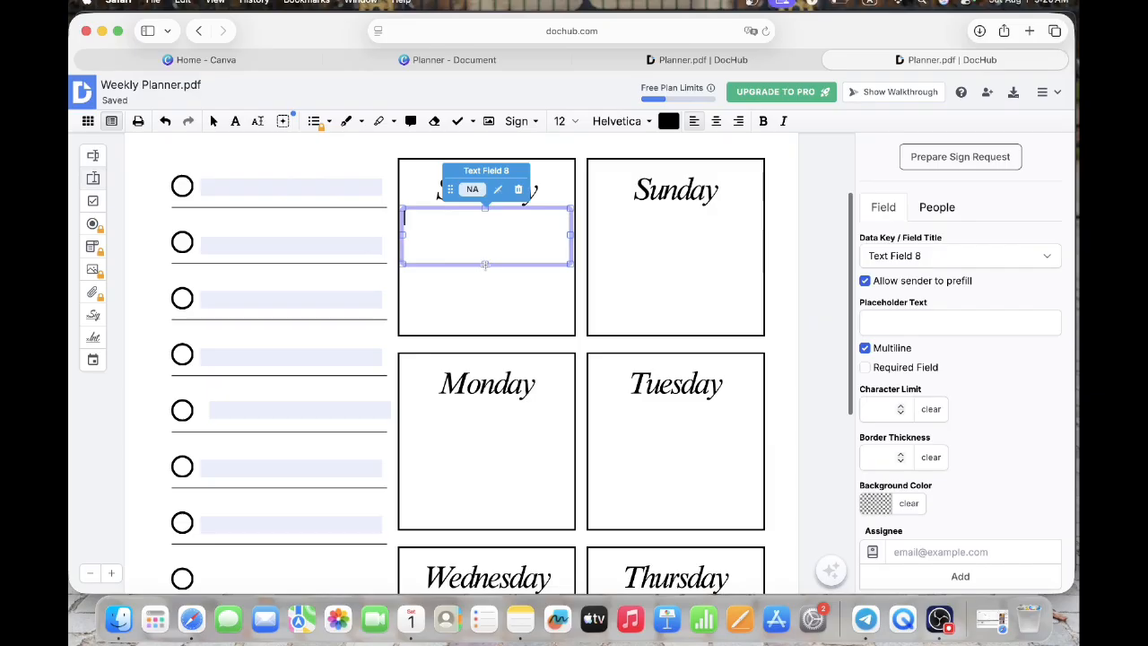
{"action": "left_click_drag", "start_coordinate": [484, 264], "coordinate": [483, 331]}
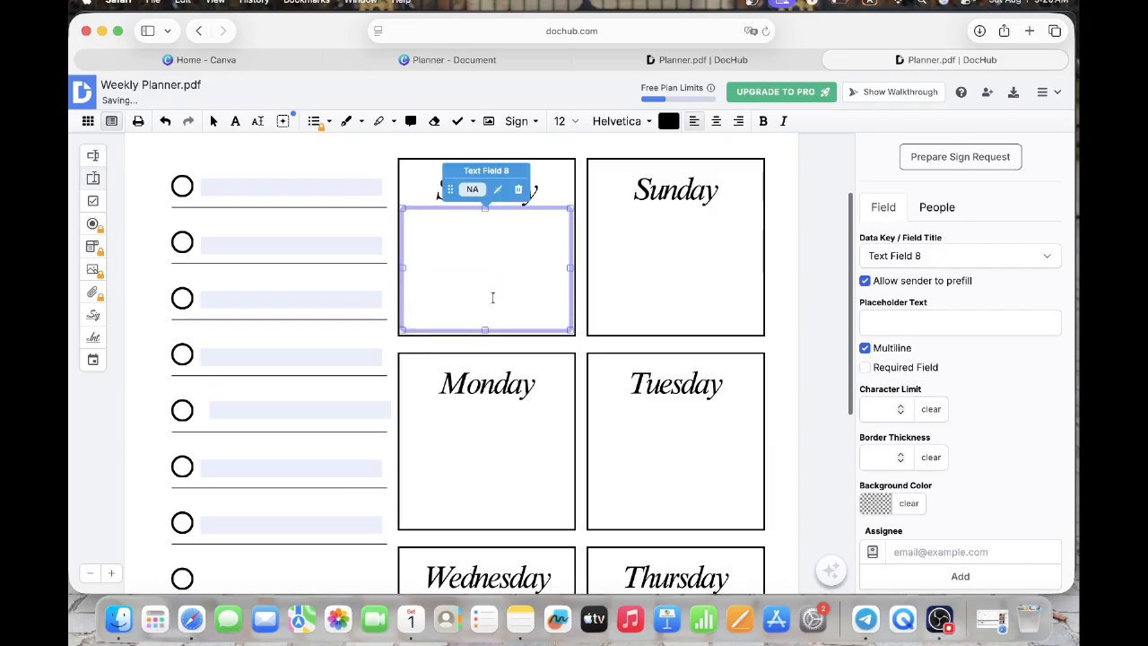
{"action": "left_click", "coordinate": [589, 326]}
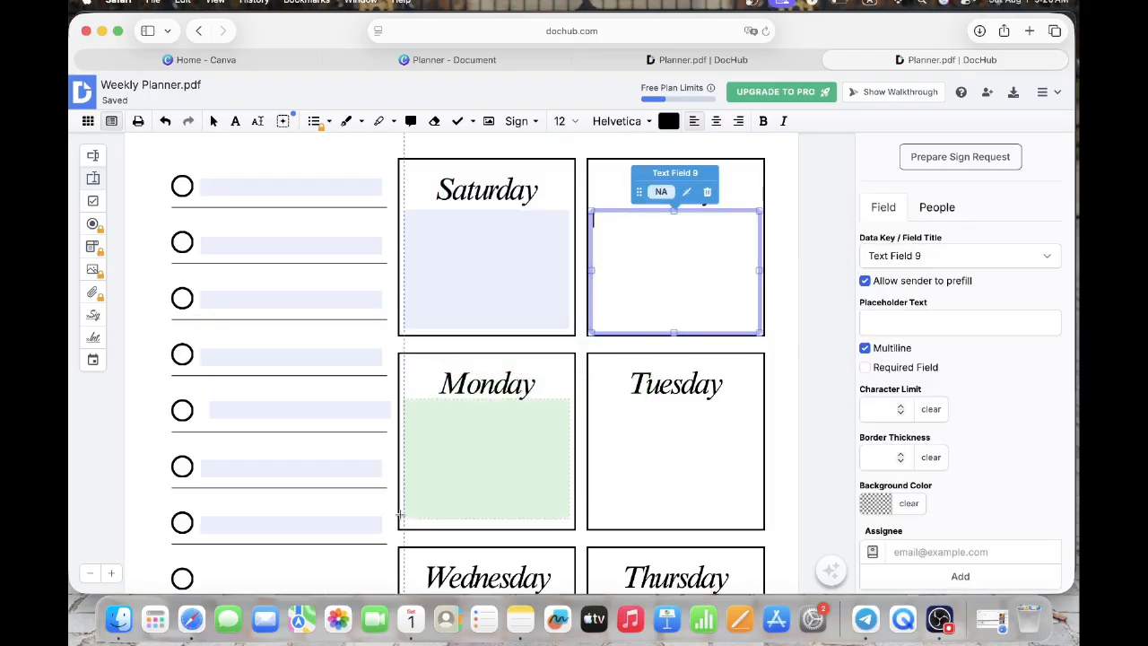
{"action": "left_click", "coordinate": [400, 518]}
- Add a paragraph field beside the "Note:" title, resize it to fit inside the box, and start downloading the document
{"action": "scroll", "coordinate": [415, 460], "scroll_direction": "down", "scroll_amount": 8}
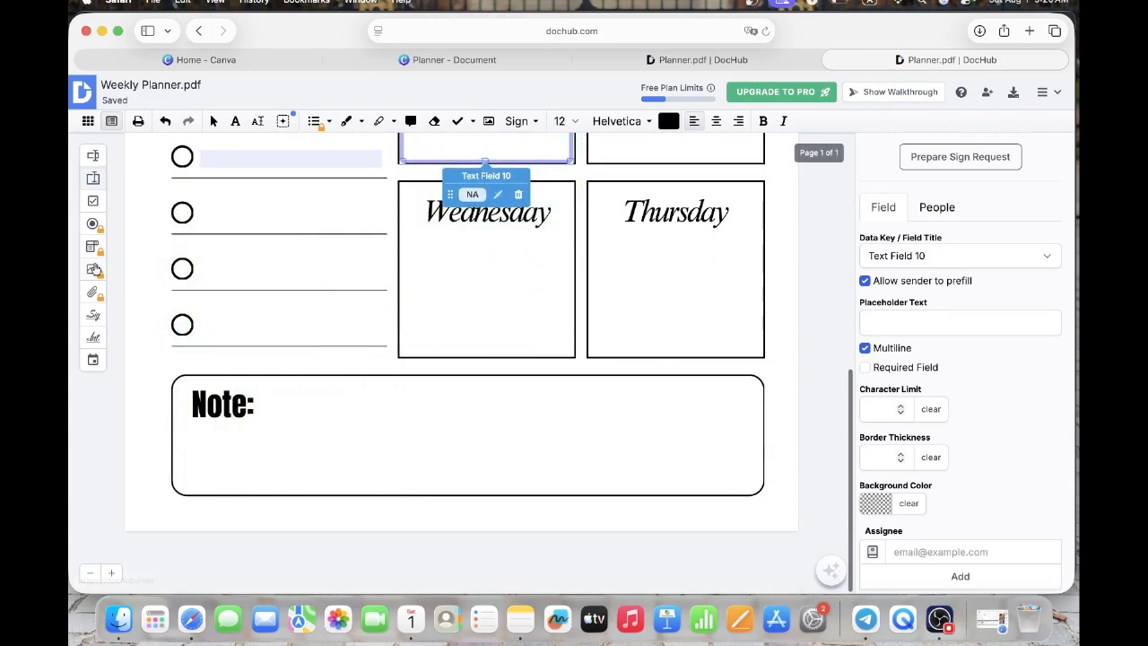
{"action": "left_click", "coordinate": [92, 178]}
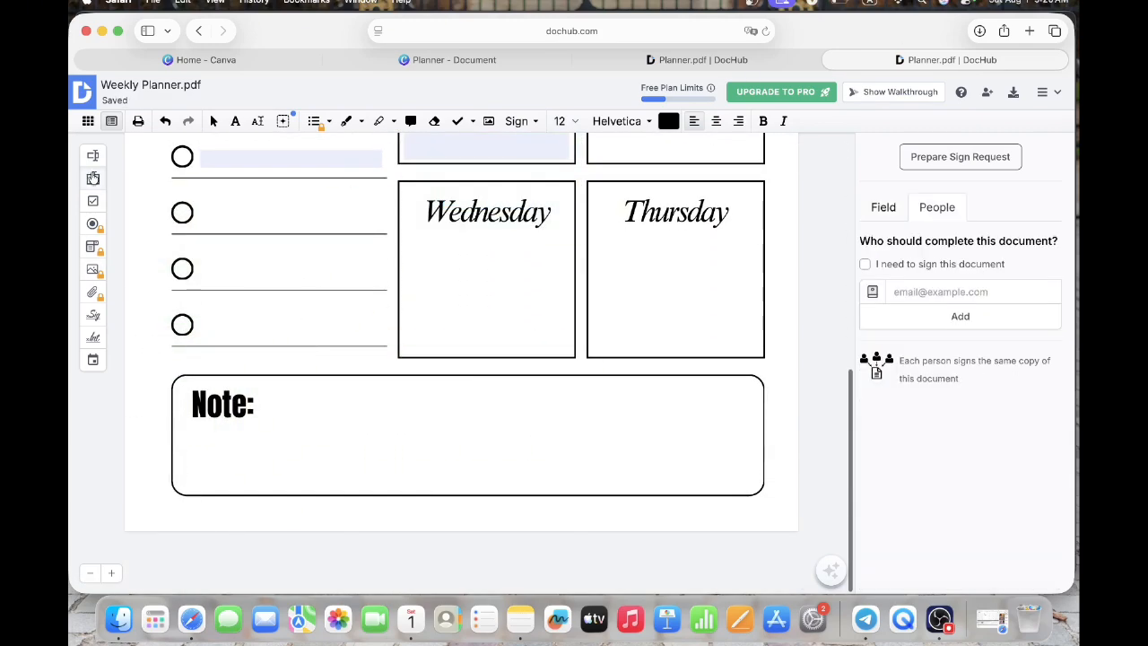
{"action": "left_click", "coordinate": [257, 494]}
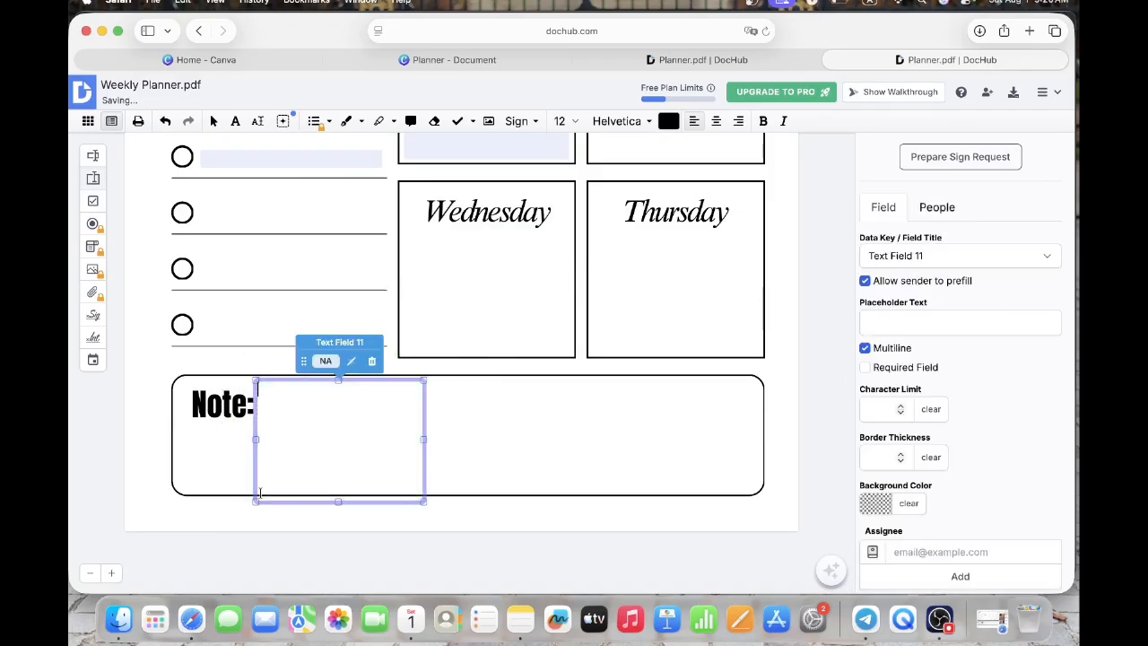
{"action": "left_click_drag", "start_coordinate": [422, 438], "coordinate": [753, 432]}
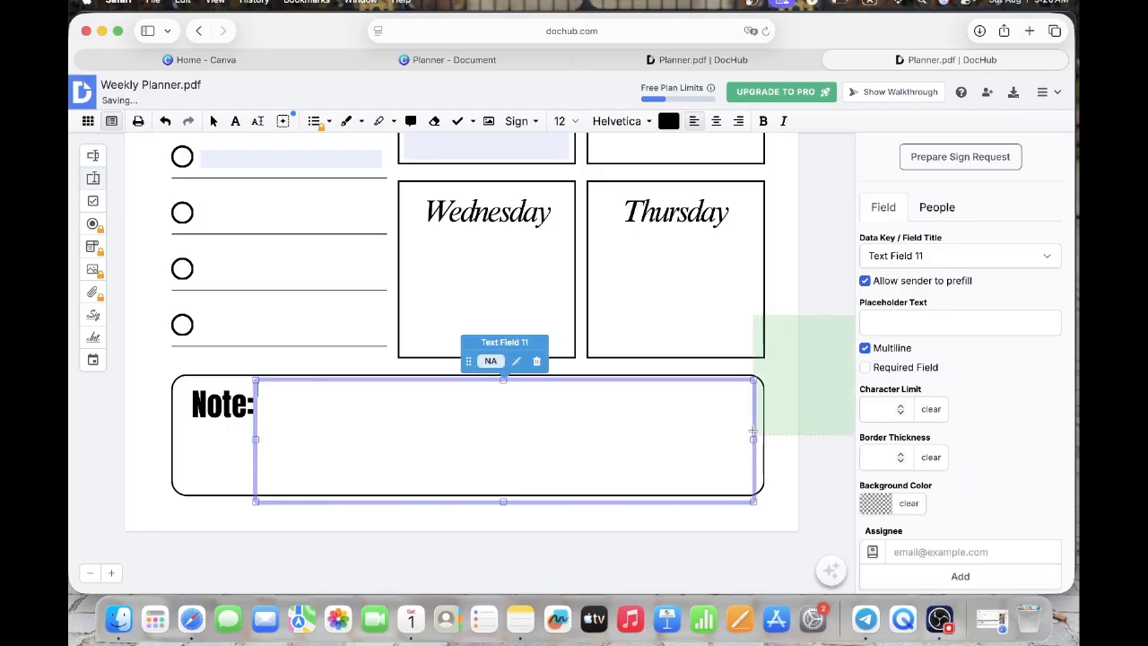
{"action": "left_click_drag", "start_coordinate": [503, 500], "coordinate": [504, 482]}
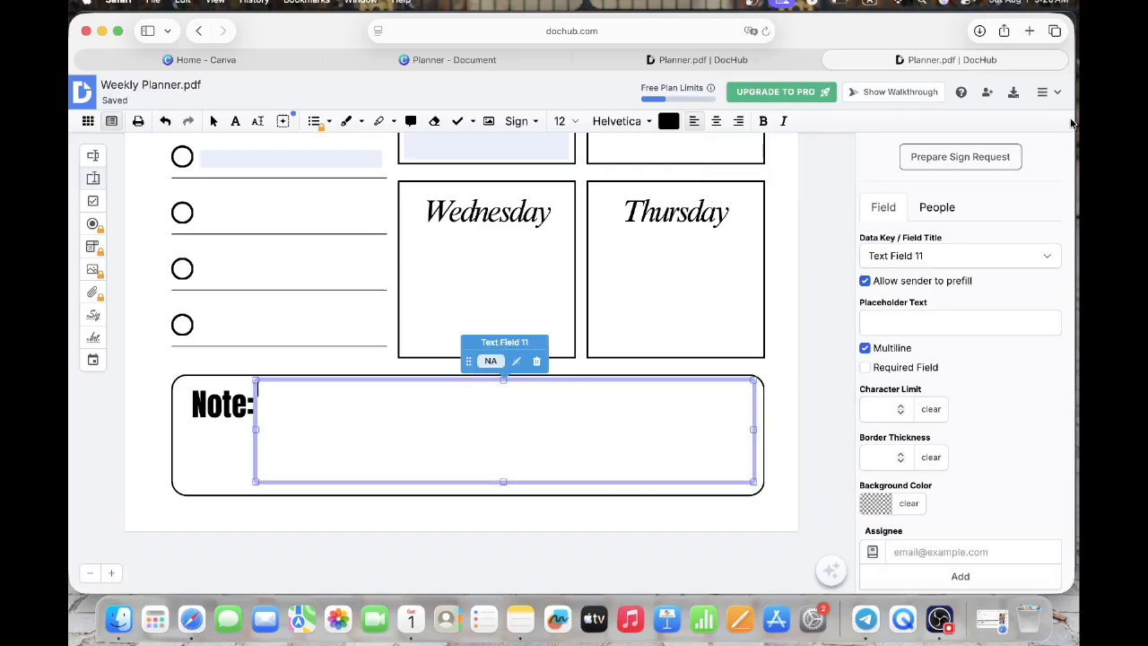
{"action": "left_click", "coordinate": [1015, 96]}
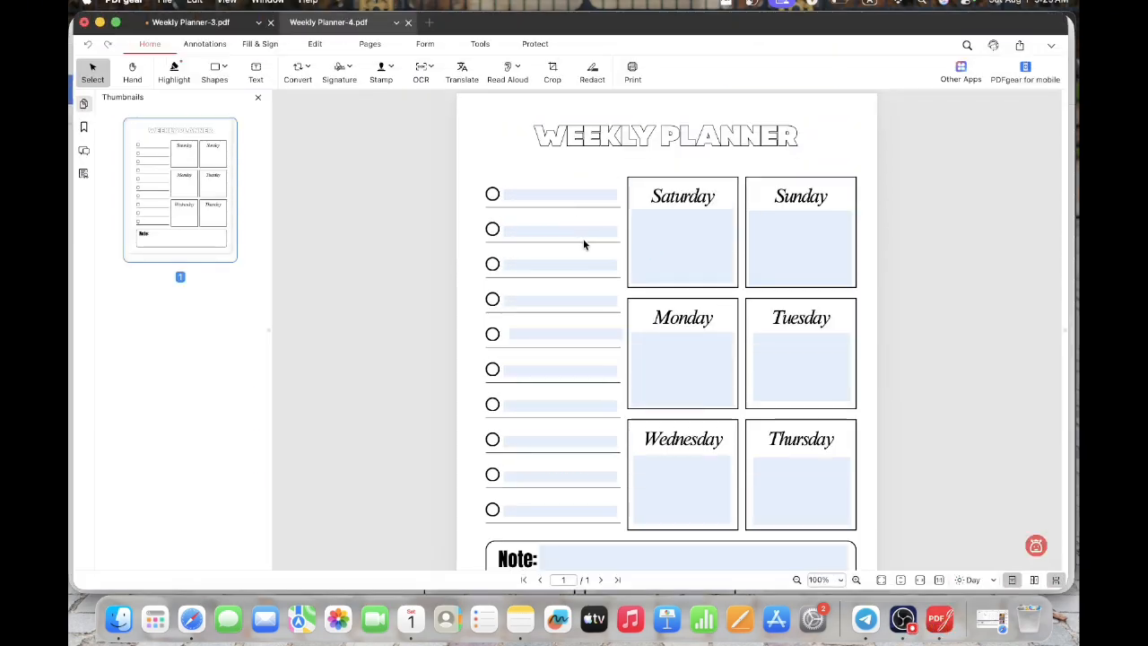
- Test the exported Weekly Planner-4.pdf in PDFgear by entering "week" in the first checklist field and trying the Saturday and "Note:" fields
{"action": "left_click", "coordinate": [578, 195]}
{"action": "type", "text": "w"}
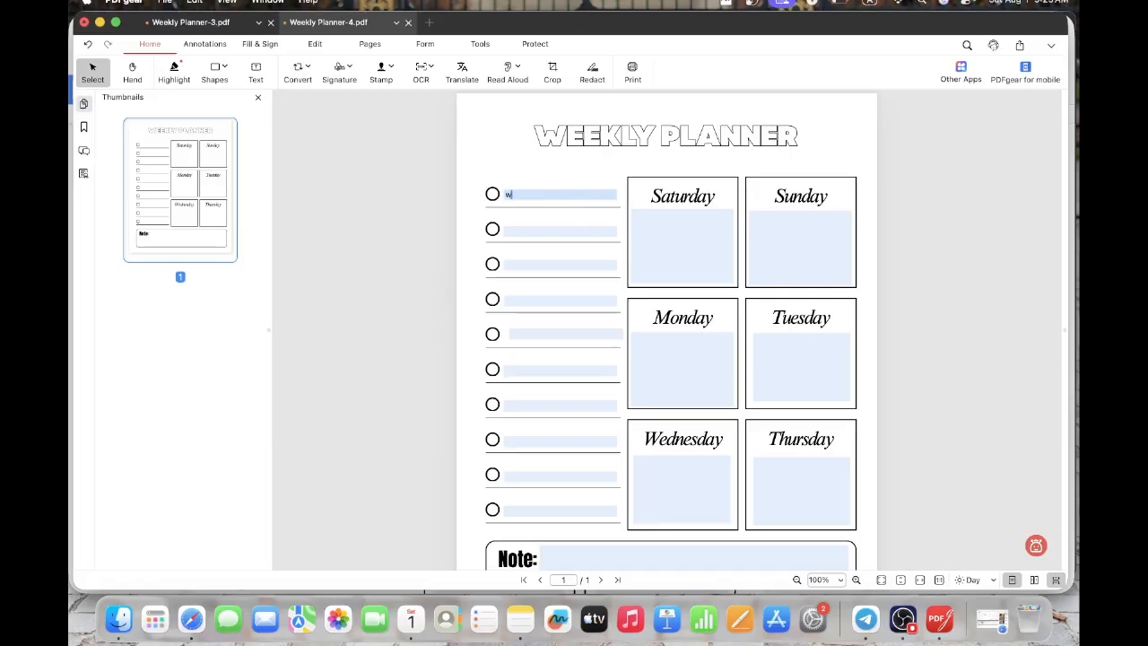
{"action": "type", "text": "eek"}
{"action": "left_click", "coordinate": [652, 239]}
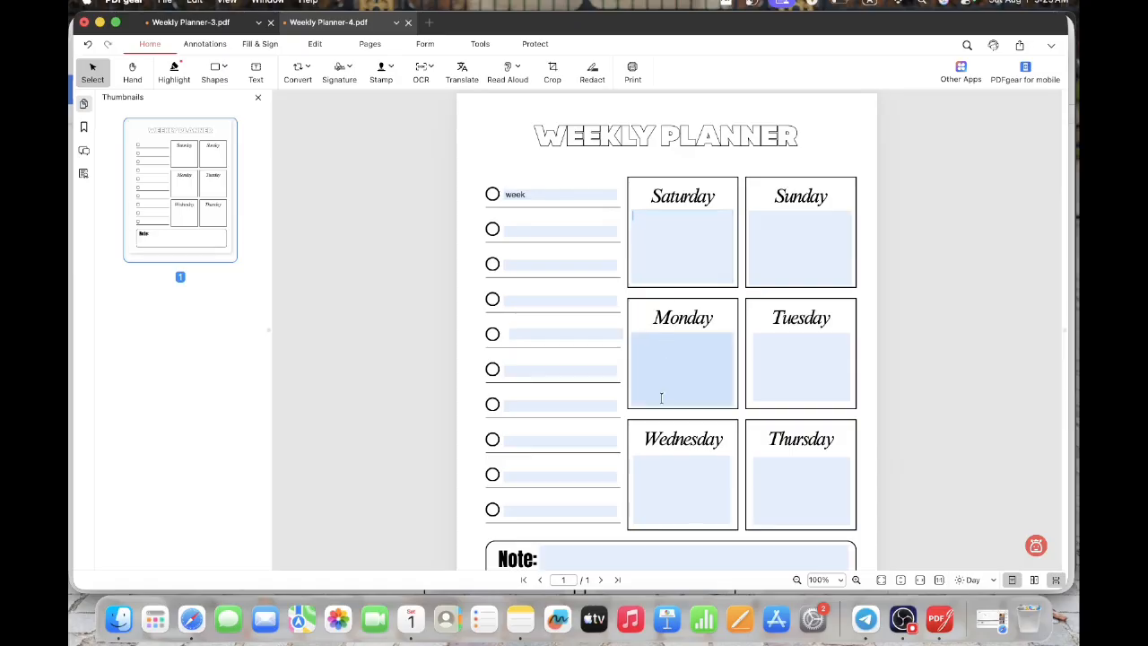
{"action": "scroll", "coordinate": [661, 403], "scroll_direction": "down", "scroll_amount": 2}
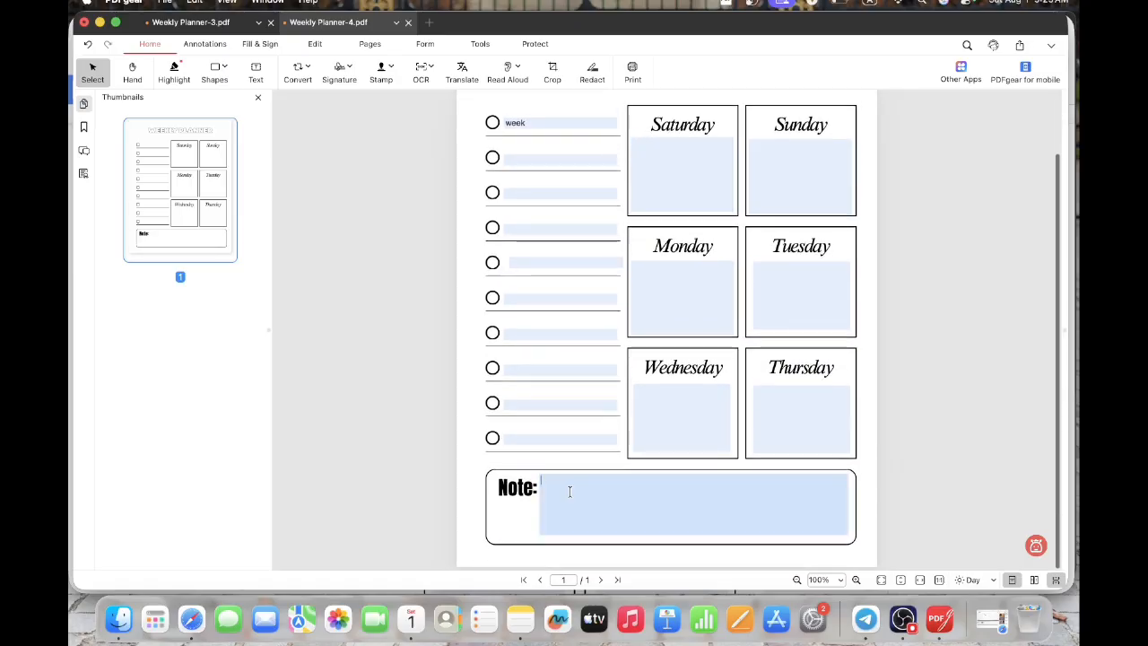
{"action": "scroll", "coordinate": [569, 490], "scroll_direction": "up", "scroll_amount": 2}
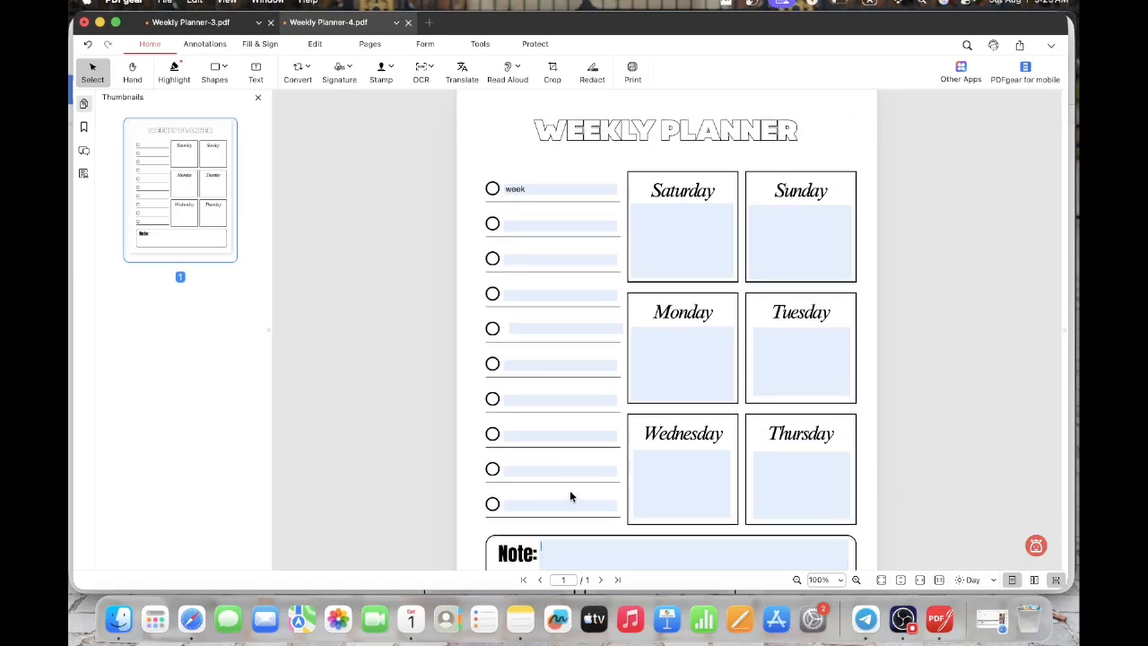